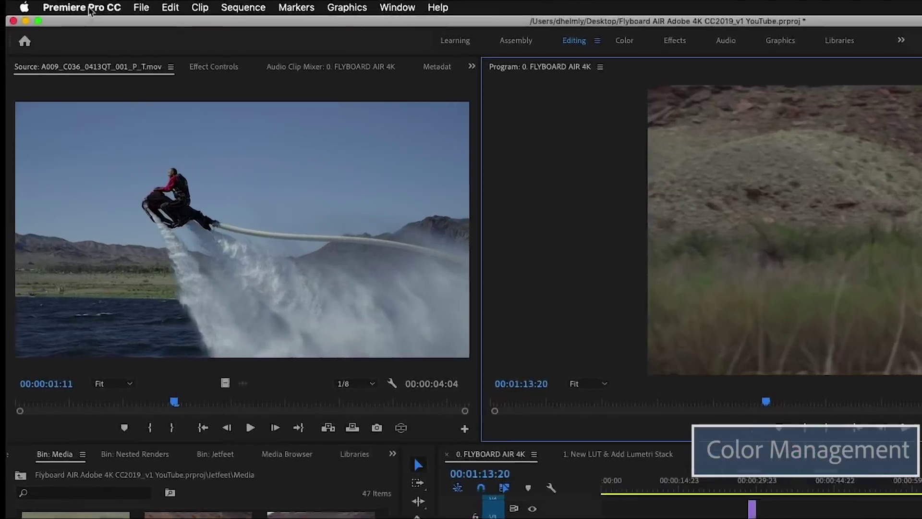
Enable Display Color Management in the General preferences
{"action": "left_click", "coordinate": [53, 5]}
{"action": "mouse_move", "coordinate": [186, 59]}
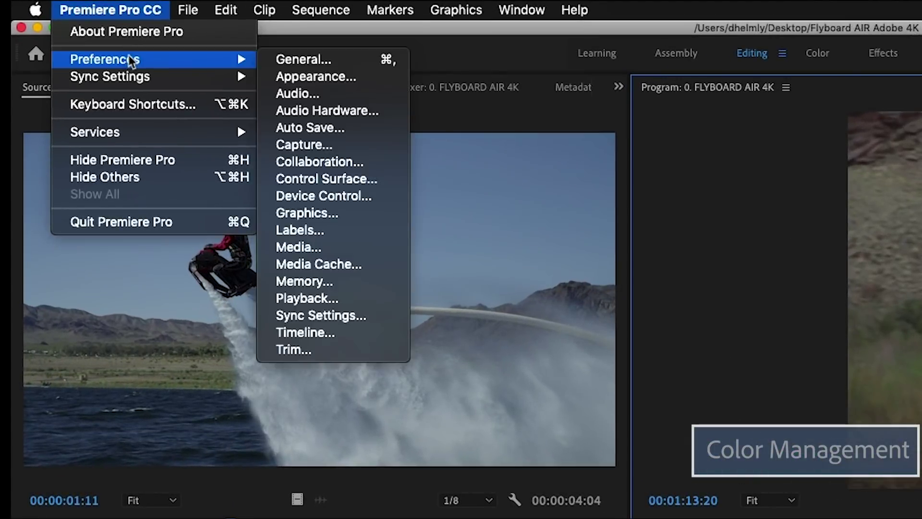
{"action": "left_click", "coordinate": [288, 60]}
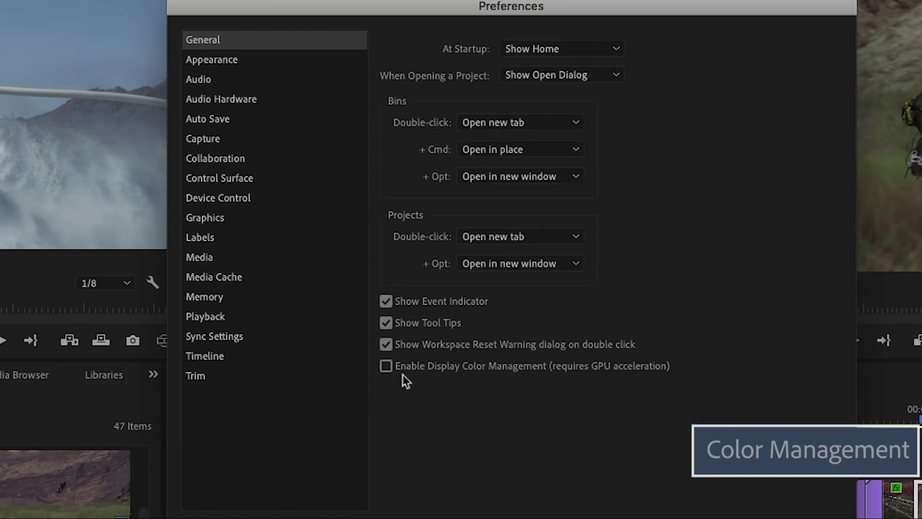
{"action": "left_click", "coordinate": [385, 365]}
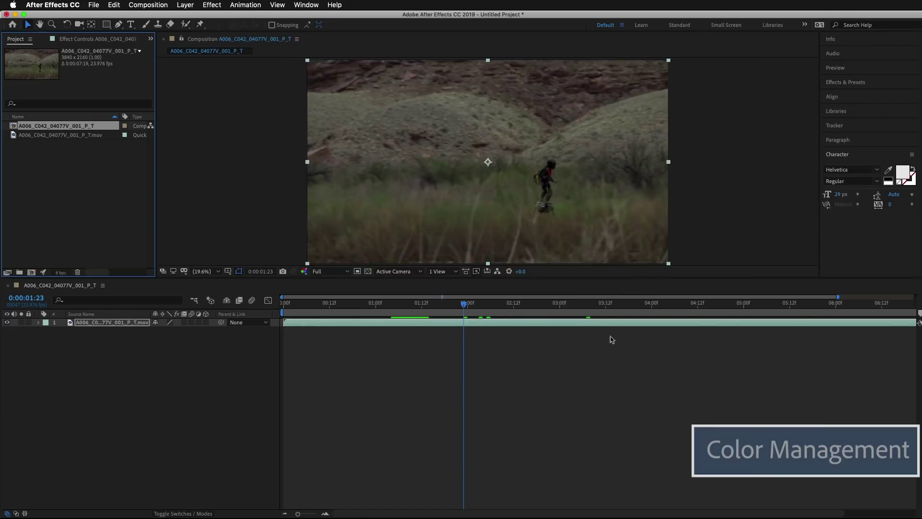
In After Effects, narrow the window for comparison with Premiere Pro and check the working color space in the project settings
{"action": "left_click_drag", "start_coordinate": [921, 515], "coordinate": [637, 515]}
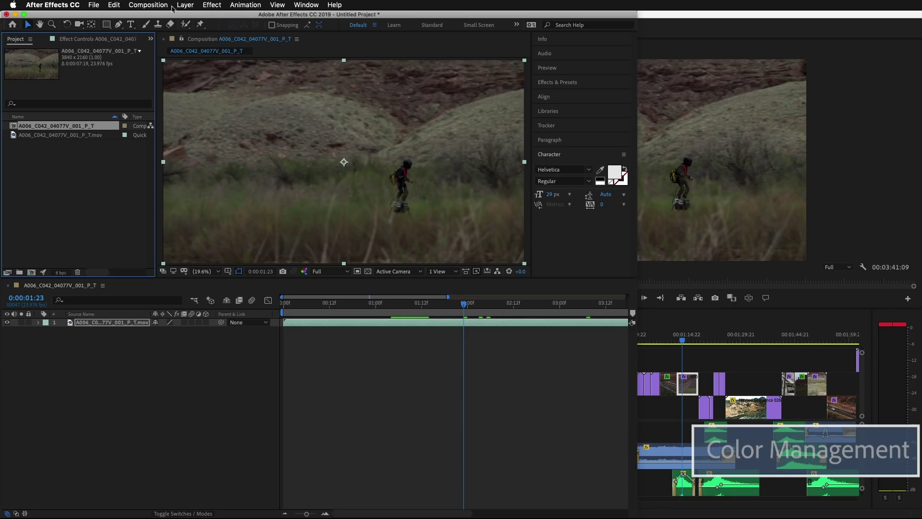
{"action": "left_click", "coordinate": [114, 5]}
{"action": "mouse_move", "coordinate": [93, 5]}
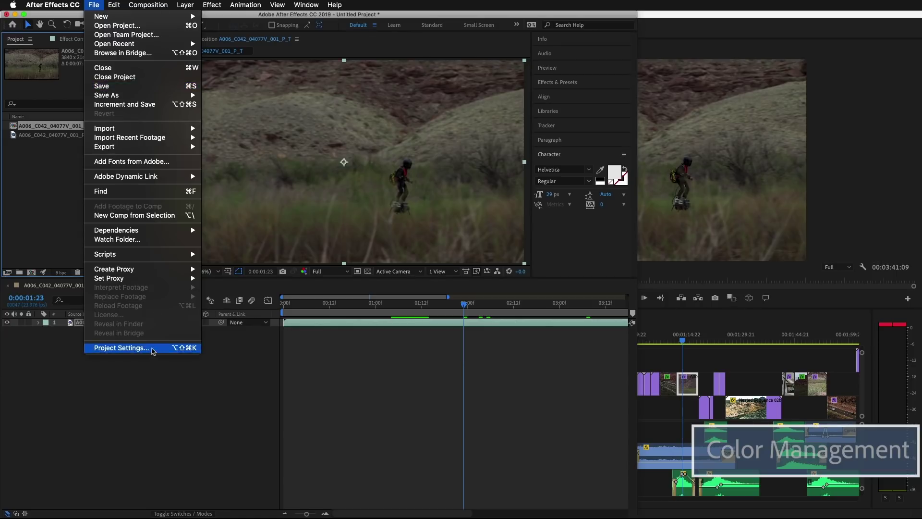
{"action": "left_click", "coordinate": [121, 348]}
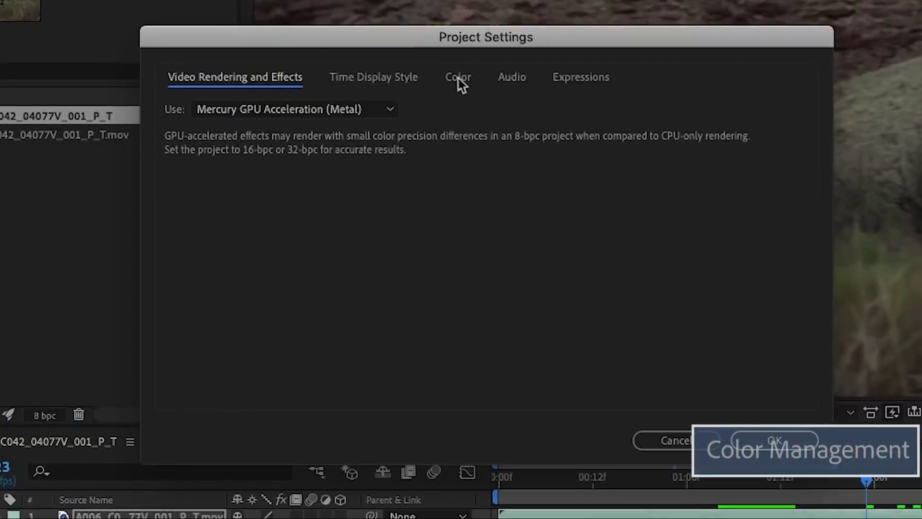
{"action": "left_click", "coordinate": [458, 80]}
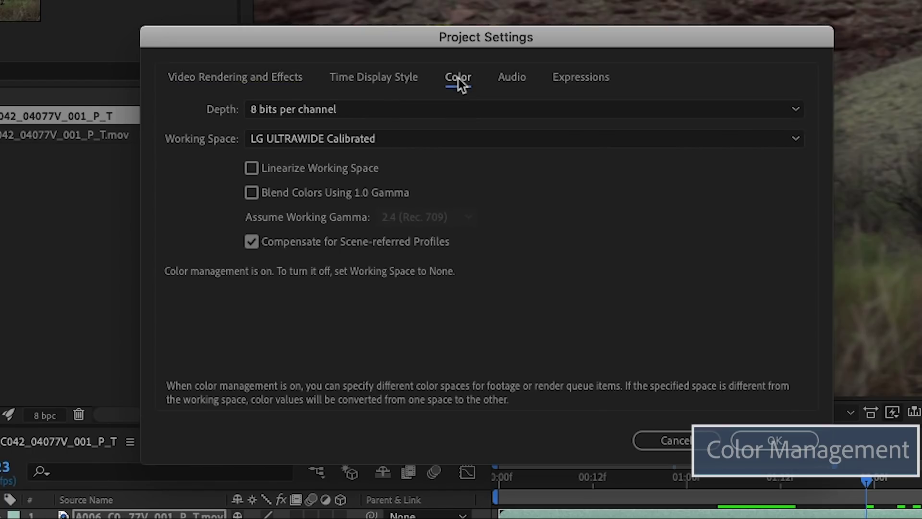
{"action": "left_click", "coordinate": [436, 139]}
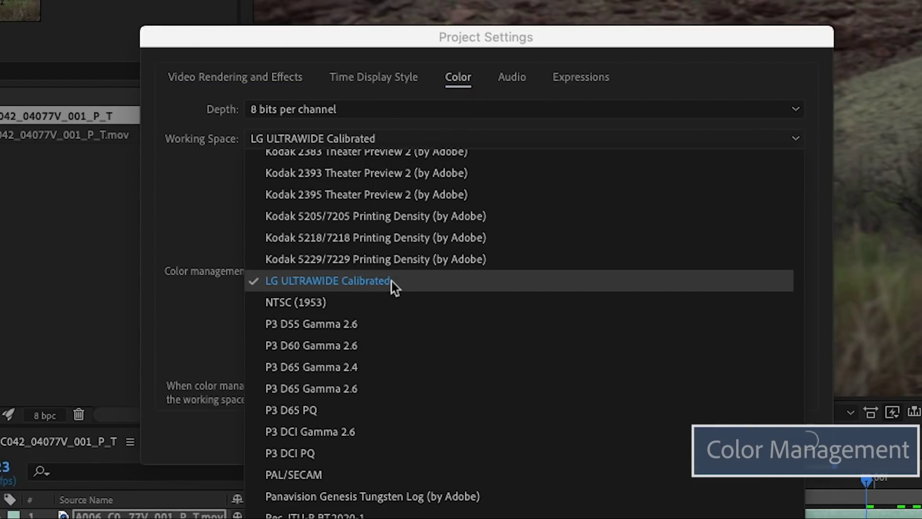
{"action": "left_click", "coordinate": [699, 68]}
{"action": "left_click", "coordinate": [775, 440]}
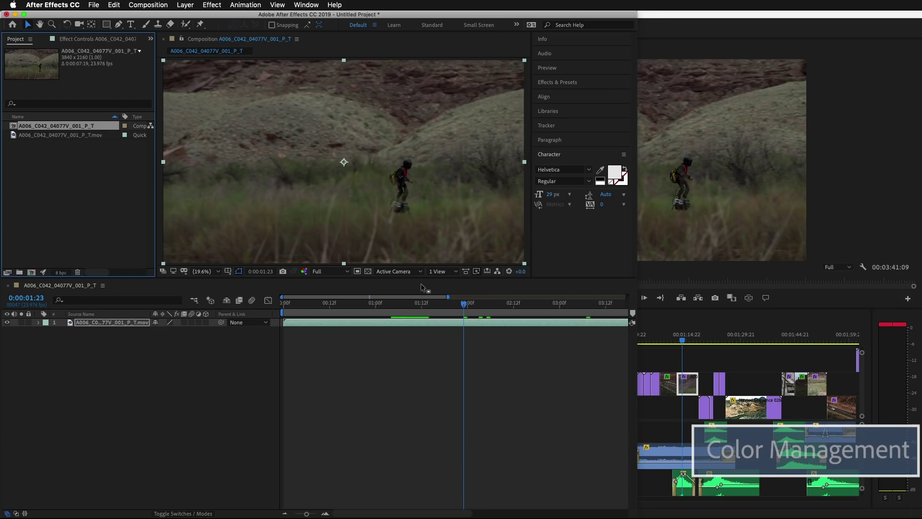
Switch to Premiere Pro and view the LG ULTRAWIDE display's color profile settings in macOS System Preferences
{"action": "key", "text": "super+Tab"}
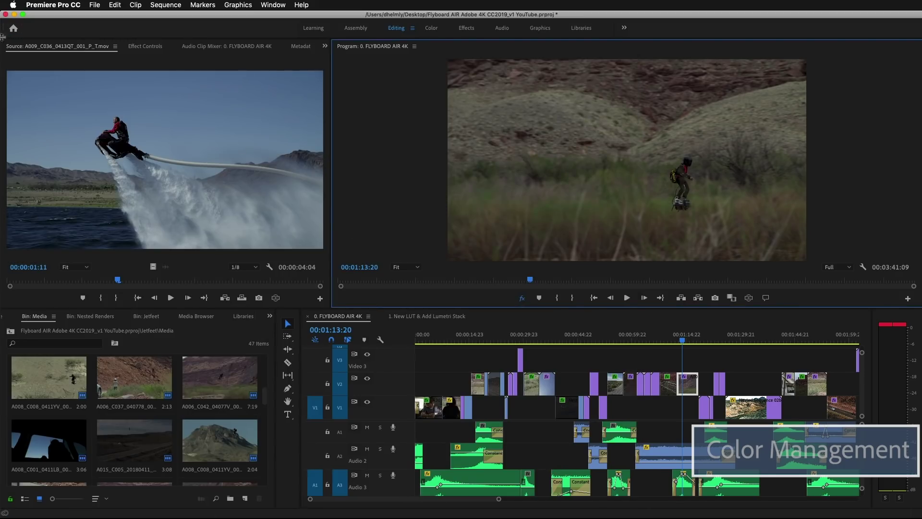
{"action": "left_click", "coordinate": [10, 6]}
{"action": "left_click", "coordinate": [38, 29]}
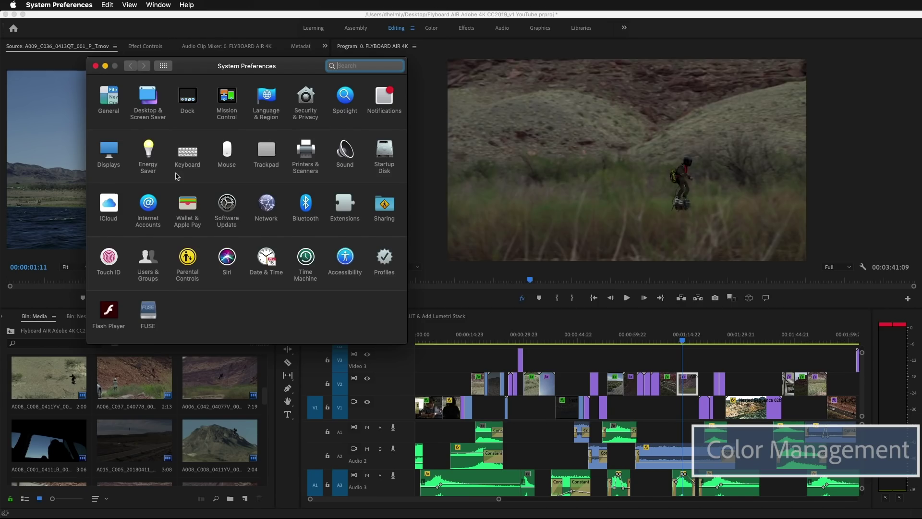
{"action": "left_click", "coordinate": [109, 152]}
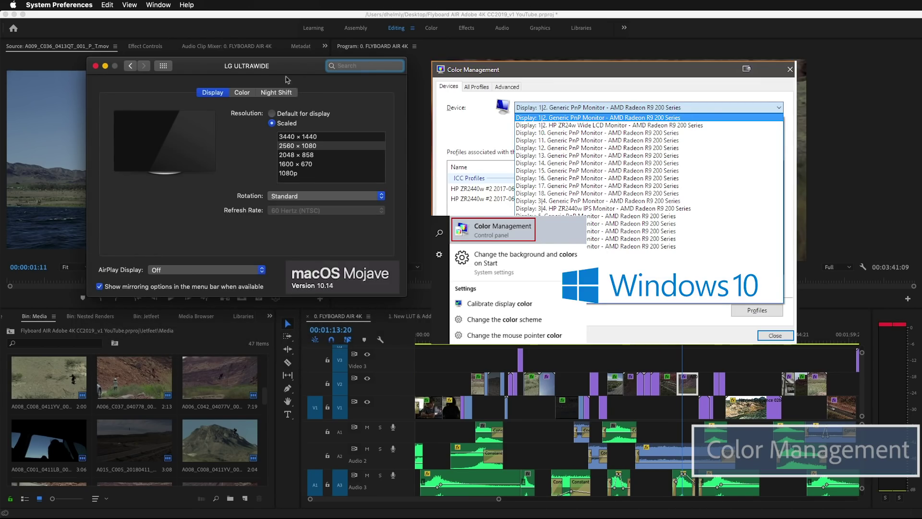
{"action": "left_click", "coordinate": [243, 93]}
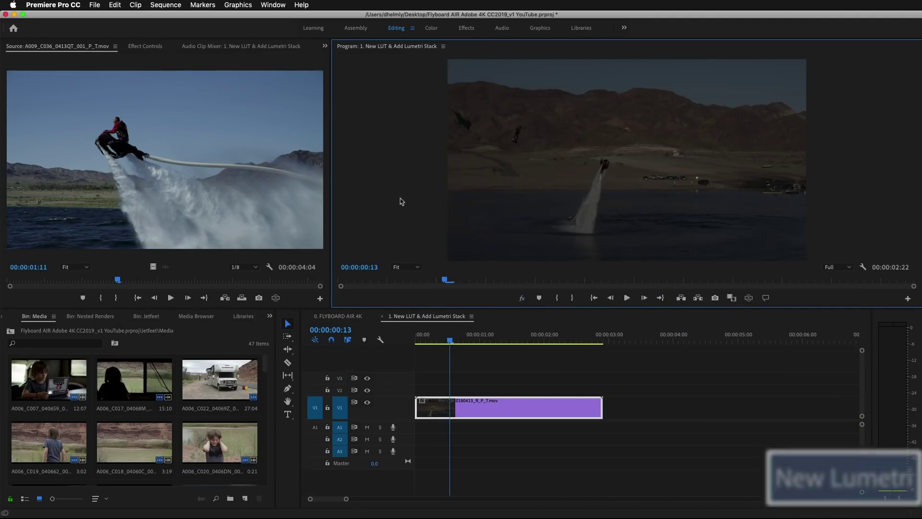
Switch to the Color workspace and show the Lumetri Scopes
{"action": "left_click", "coordinate": [433, 29]}
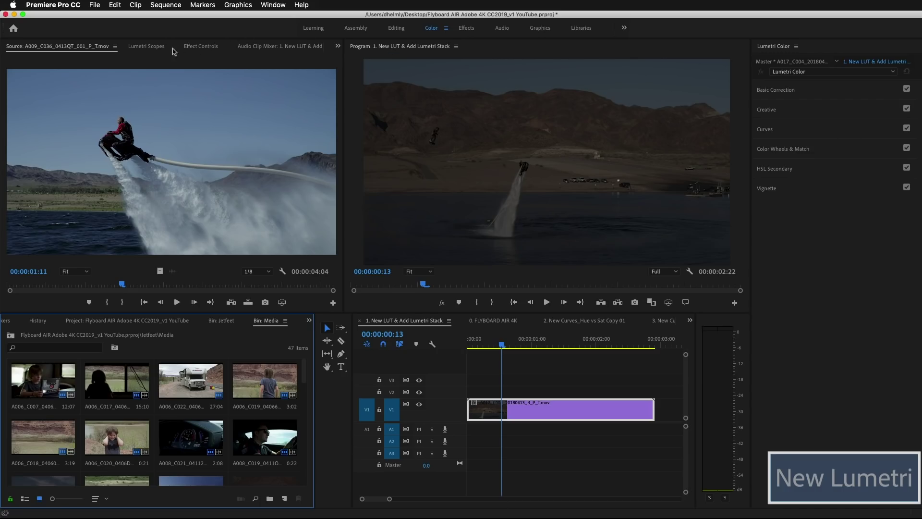
{"action": "left_click", "coordinate": [153, 48]}
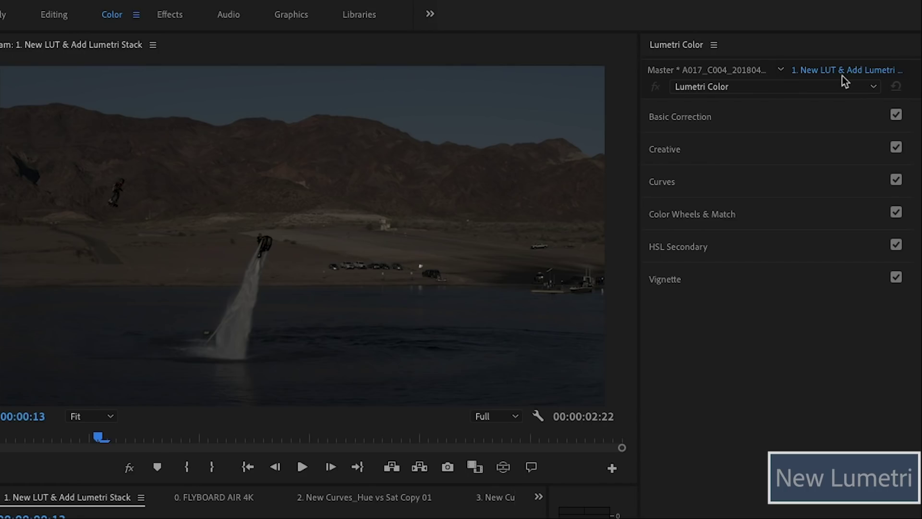
{"action": "left_click", "coordinate": [715, 45]}
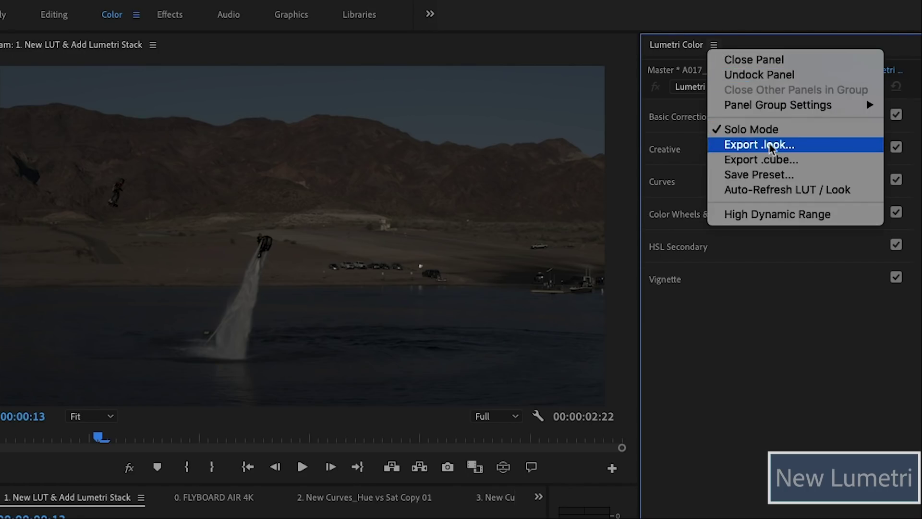
{"action": "left_click", "coordinate": [757, 315]}
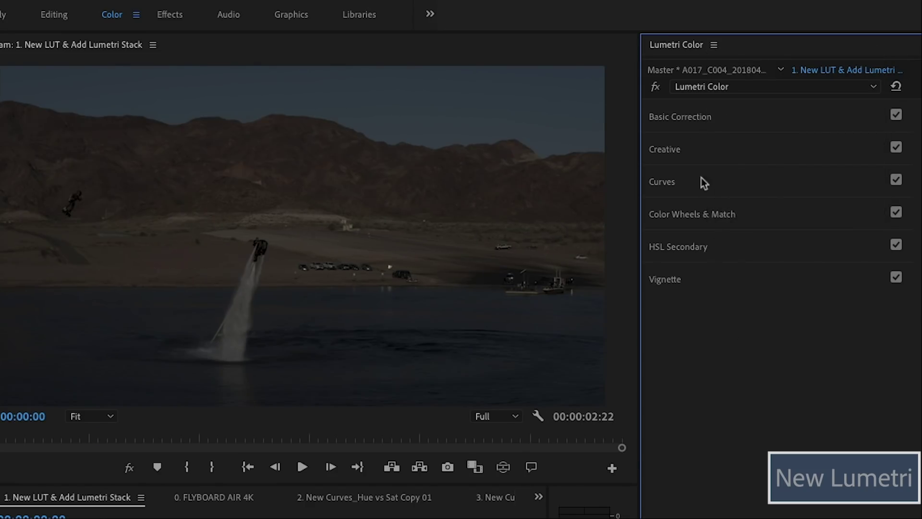
Apply the RWG_Log3G10 to REC709_BT1886 input LUT in the clip's Basic Correction
{"action": "left_click", "coordinate": [688, 118]}
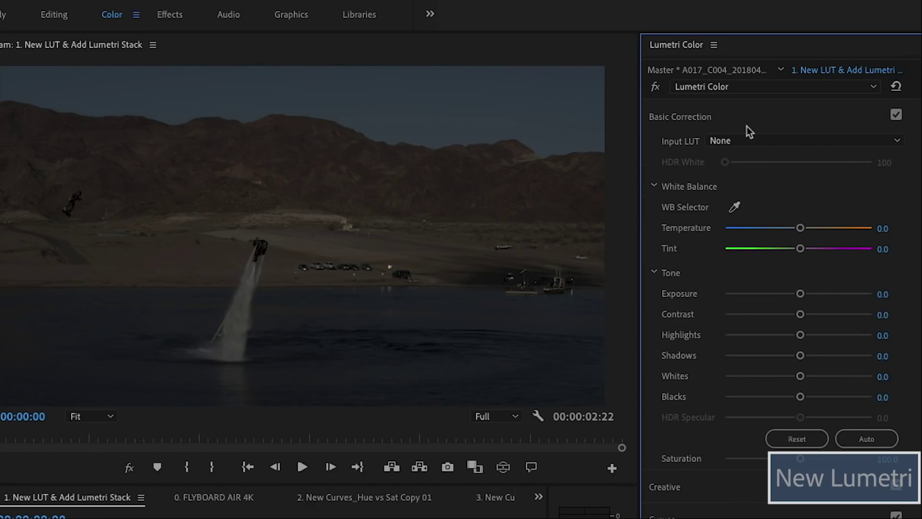
{"action": "left_click", "coordinate": [763, 142]}
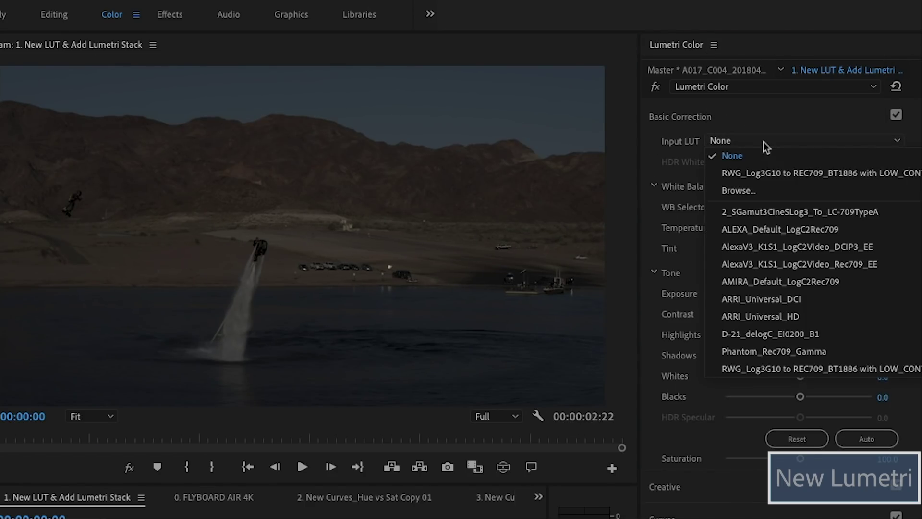
{"action": "left_click", "coordinate": [813, 369]}
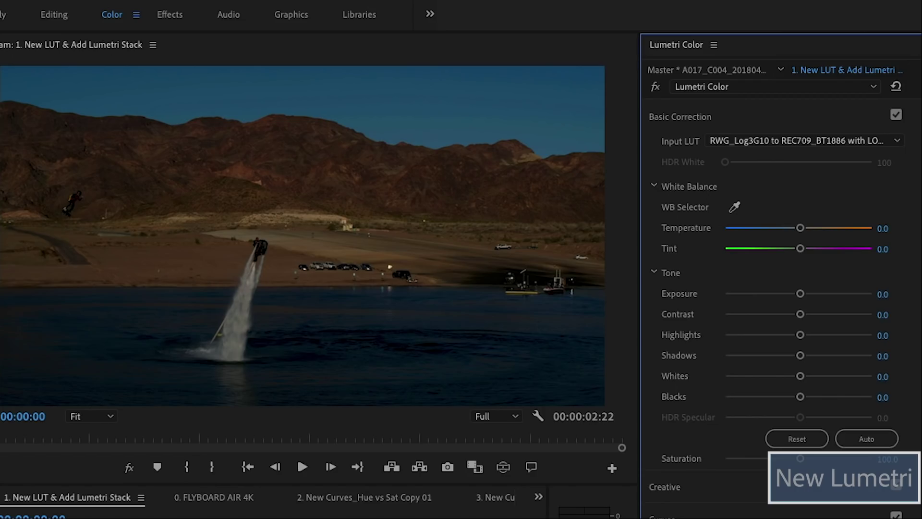
Add a second Lumetri Color effect named Exposure to the clip and set its exposure to 2.3
{"action": "left_click", "coordinate": [795, 89]}
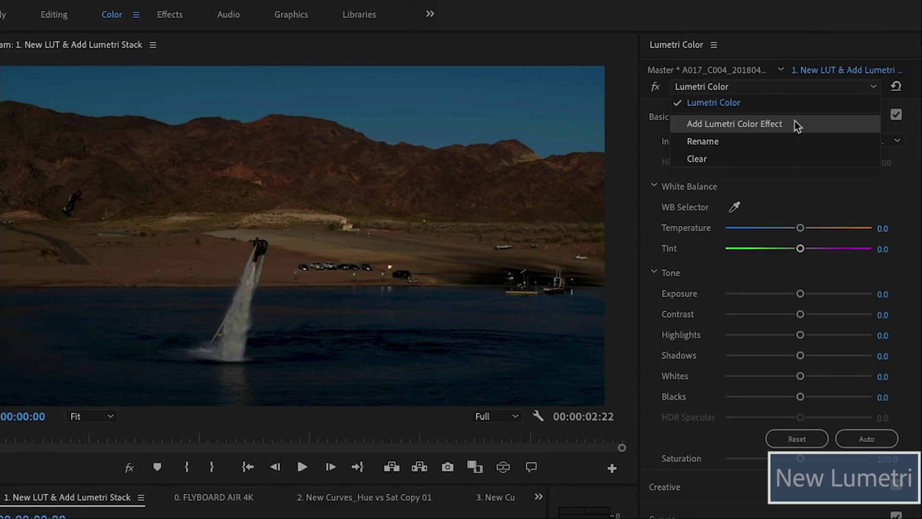
{"action": "left_click", "coordinate": [794, 121]}
{"action": "left_click", "coordinate": [808, 90]}
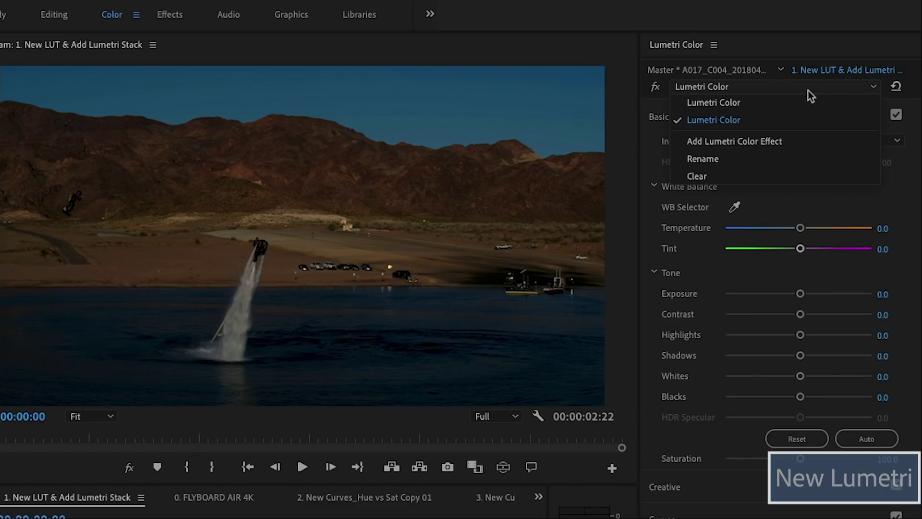
{"action": "left_click", "coordinate": [752, 159]}
{"action": "type", "text": "Ex"}
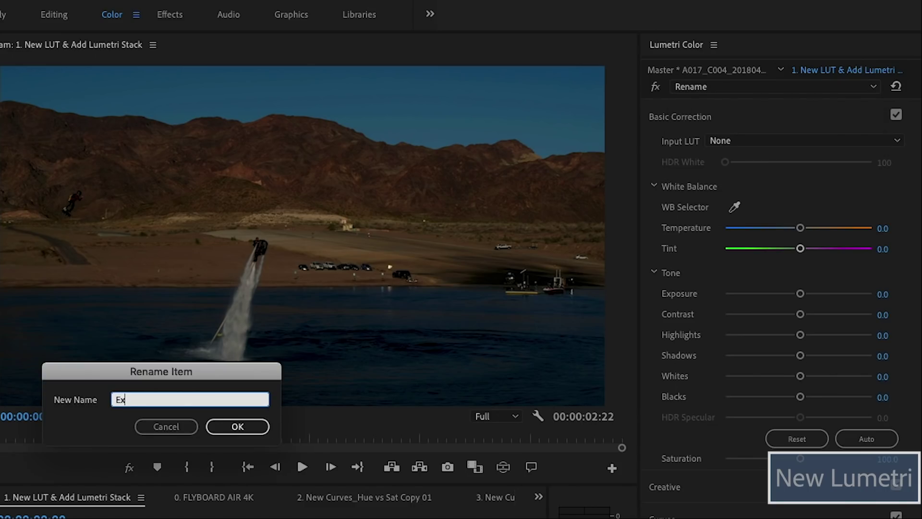
{"action": "type", "text": "posure"}
{"action": "key", "text": "Return"}
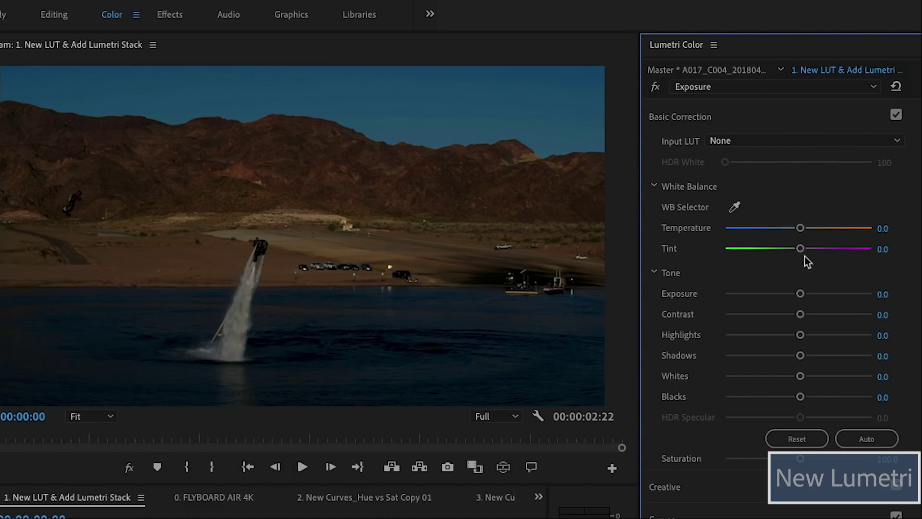
{"action": "left_click_drag", "start_coordinate": [801, 294], "coordinate": [831, 295]}
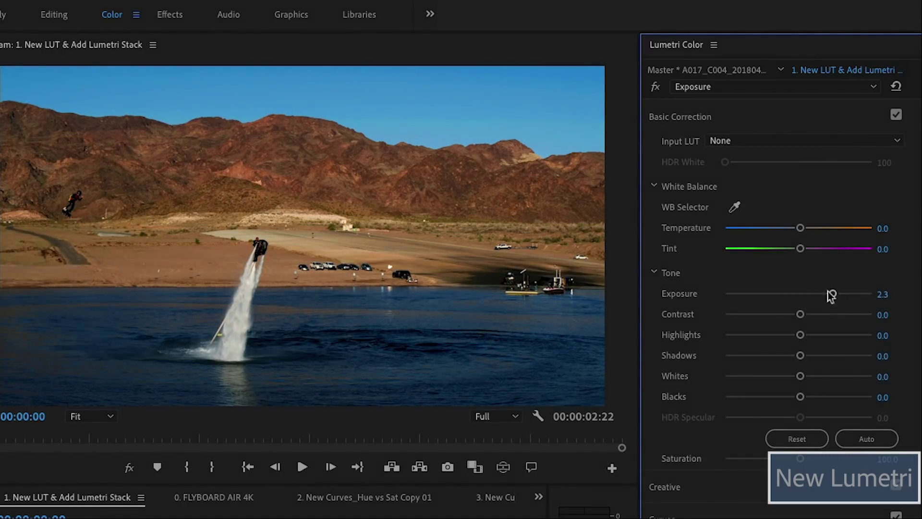
Bypass the Lumetri Color effect carrying the input LUT, as well as the Exposure effect
{"action": "left_click", "coordinate": [759, 85]}
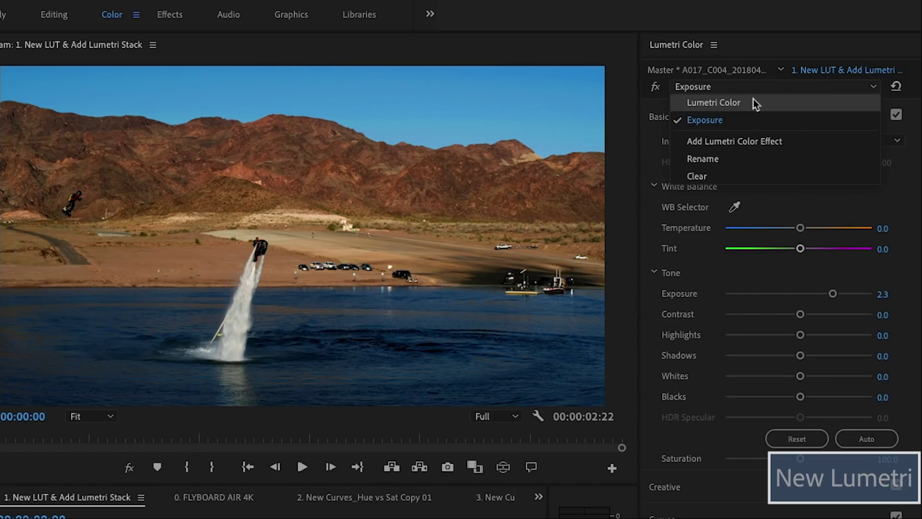
{"action": "left_click", "coordinate": [752, 99]}
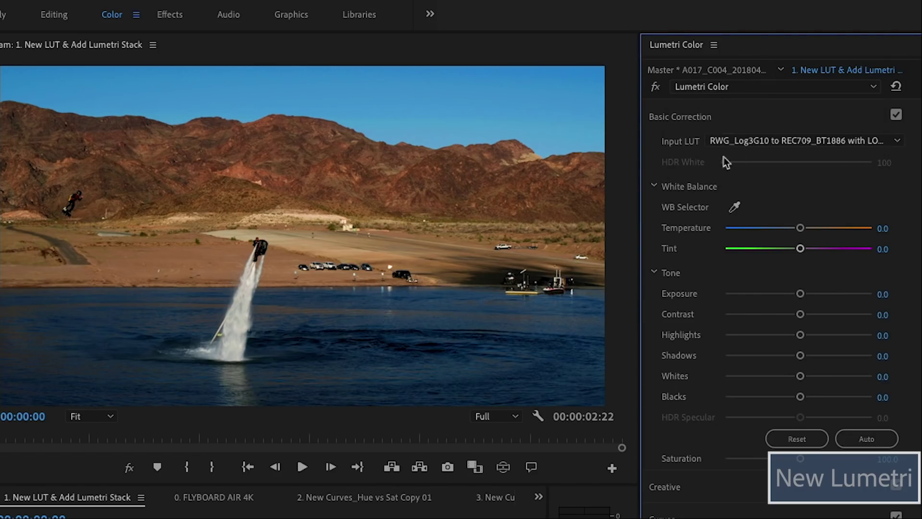
{"action": "left_click", "coordinate": [660, 88]}
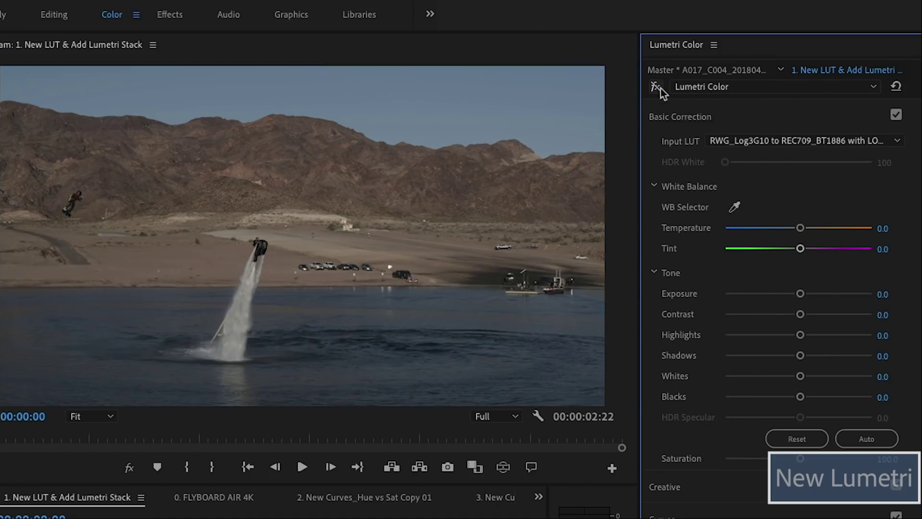
{"action": "left_click", "coordinate": [713, 91]}
{"action": "left_click", "coordinate": [724, 117]}
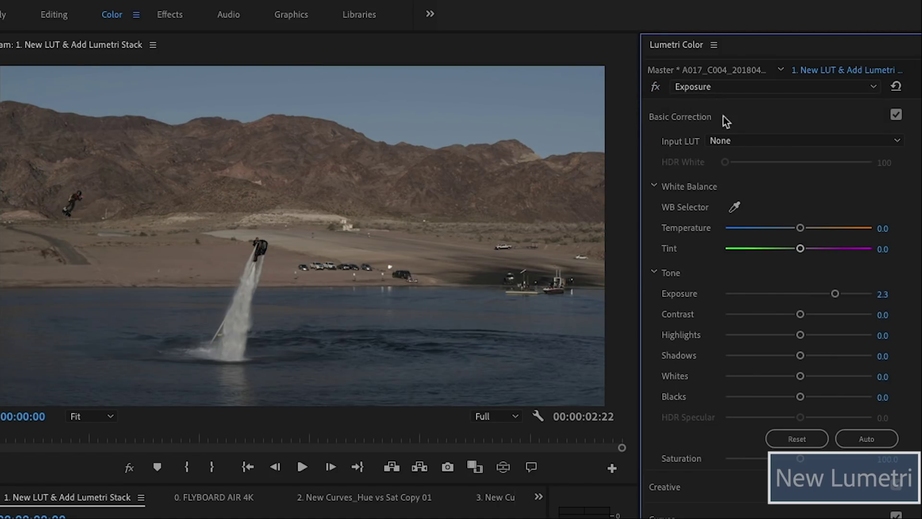
{"action": "left_click", "coordinate": [657, 89]}
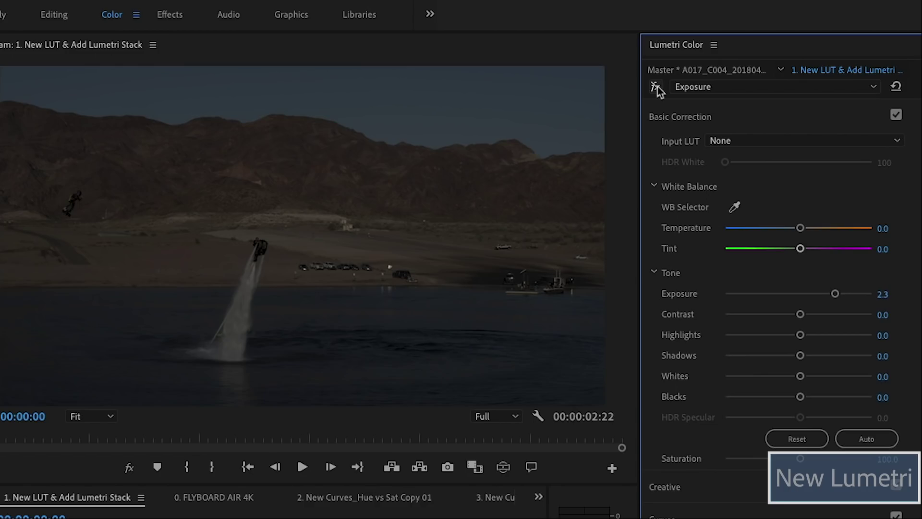
Turn the bypassed Lumetri Color and Exposure effects back on
{"action": "left_click", "coordinate": [706, 89]}
{"action": "left_click", "coordinate": [709, 102]}
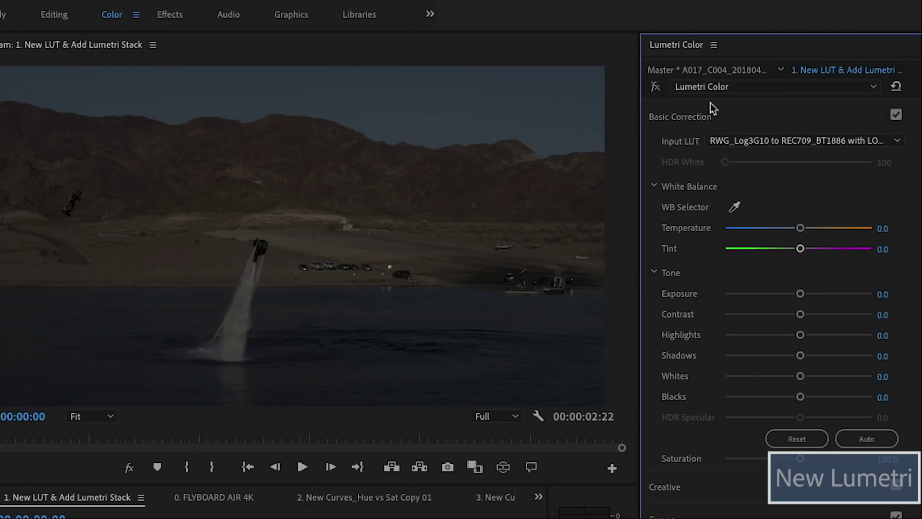
{"action": "left_click", "coordinate": [656, 87]}
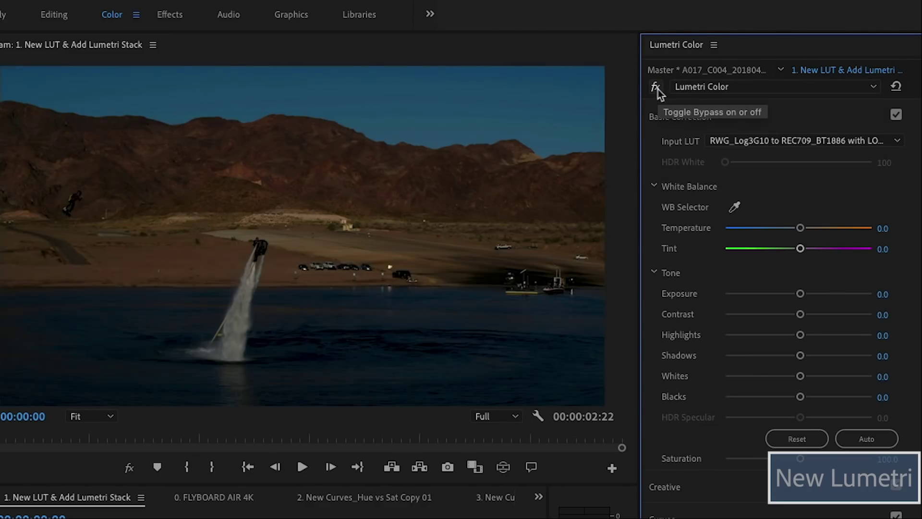
{"action": "left_click", "coordinate": [701, 91]}
{"action": "left_click", "coordinate": [704, 120]}
{"action": "left_click", "coordinate": [656, 87]}
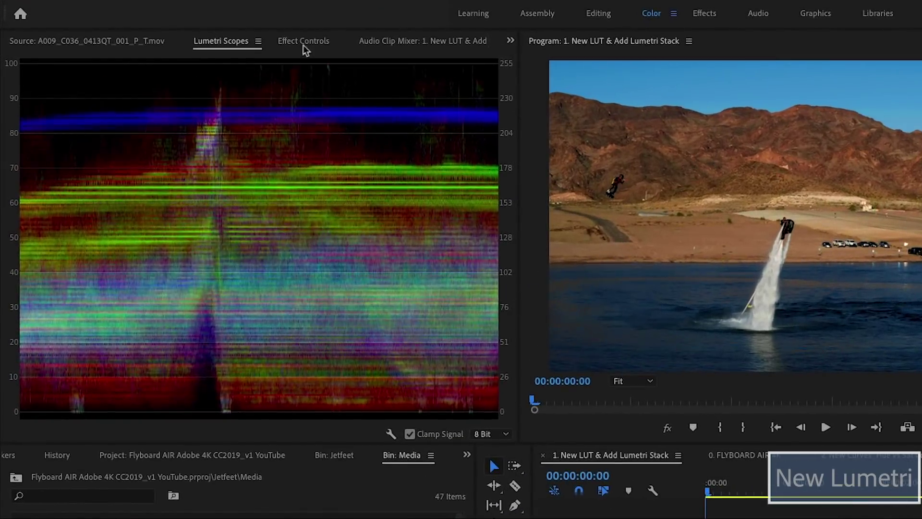
View the clip's applied effects in Effect Controls, then return to the Exposure effect's Basic Correction section
{"action": "left_click", "coordinate": [304, 44]}
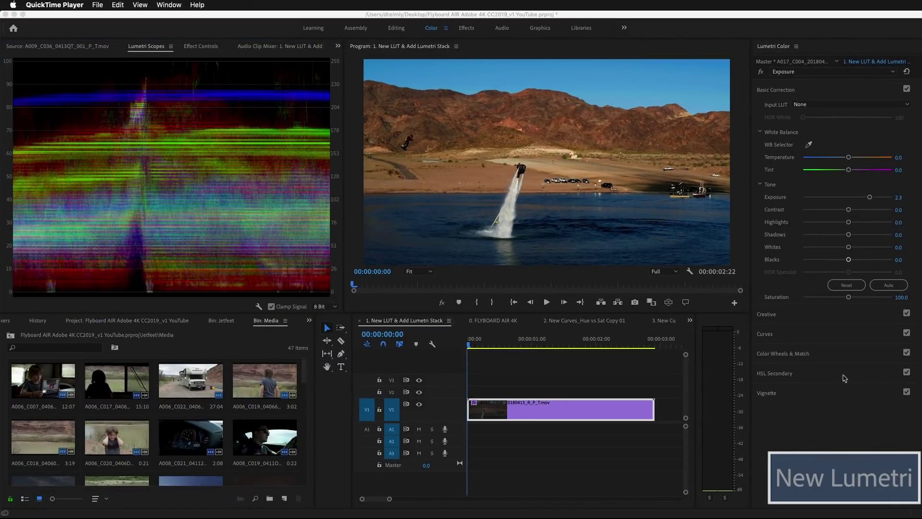
{"action": "left_click", "coordinate": [780, 92]}
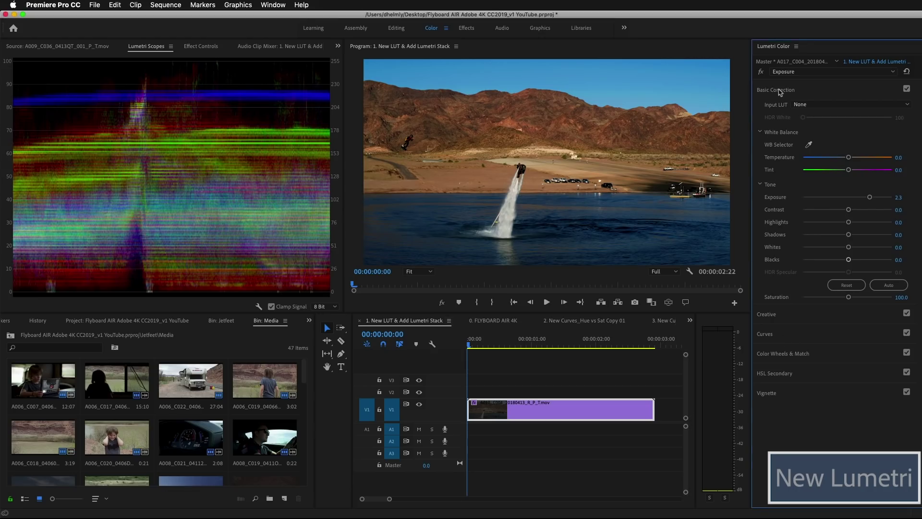
Collapse the Exposure effect's Basic Correction section and expand Curves to show the Hue Saturation Curves
{"action": "left_click", "coordinate": [779, 92]}
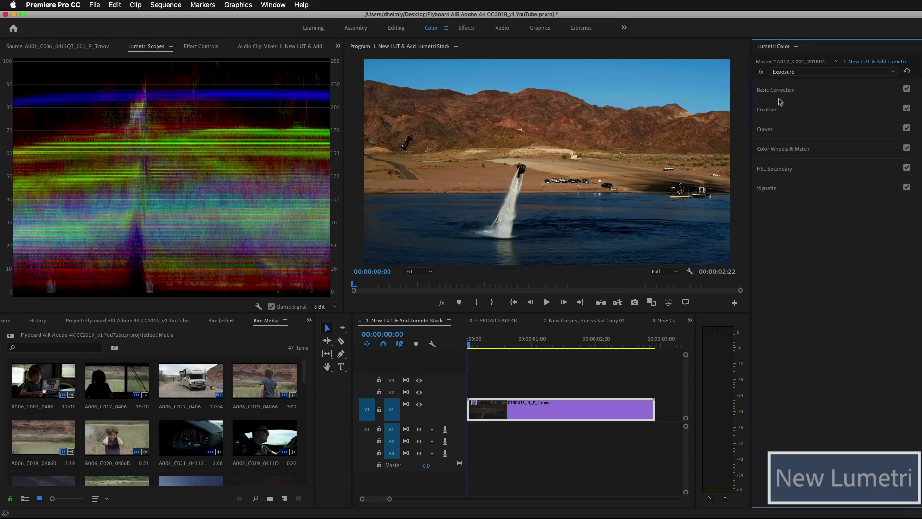
{"action": "left_click", "coordinate": [773, 130]}
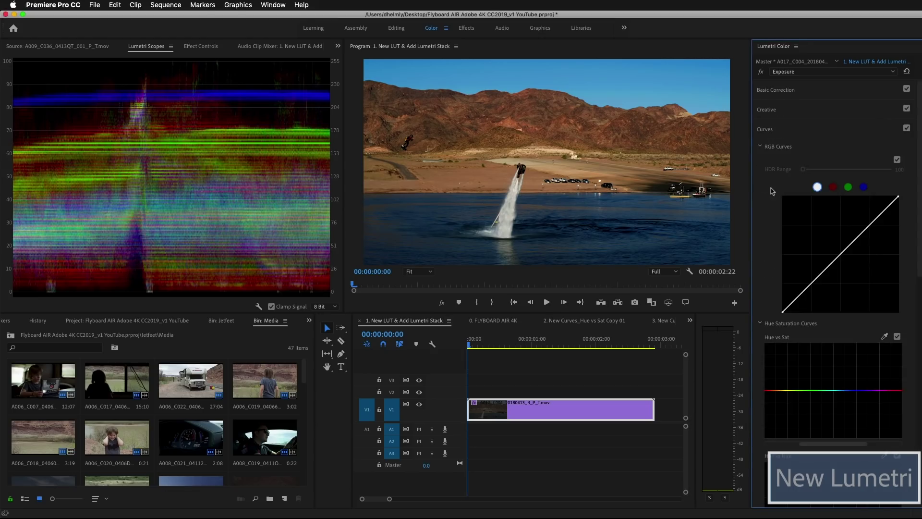
{"action": "scroll", "coordinate": [847, 328], "scroll_direction": "down", "scroll_amount": 3}
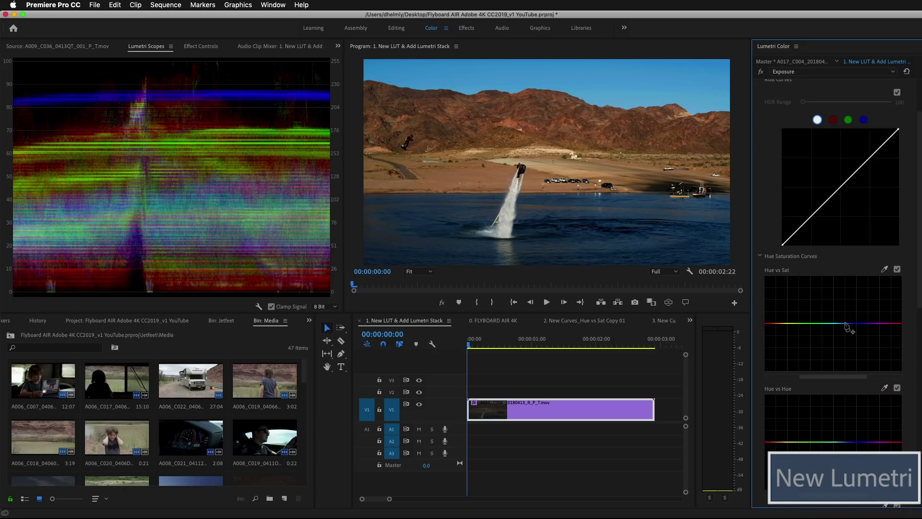
Open the sequence 2. New Curves_Hue vs Sat Copy 01 and add a second Lumetri Color effect named Sky to its clip
{"action": "left_click", "coordinate": [631, 458]}
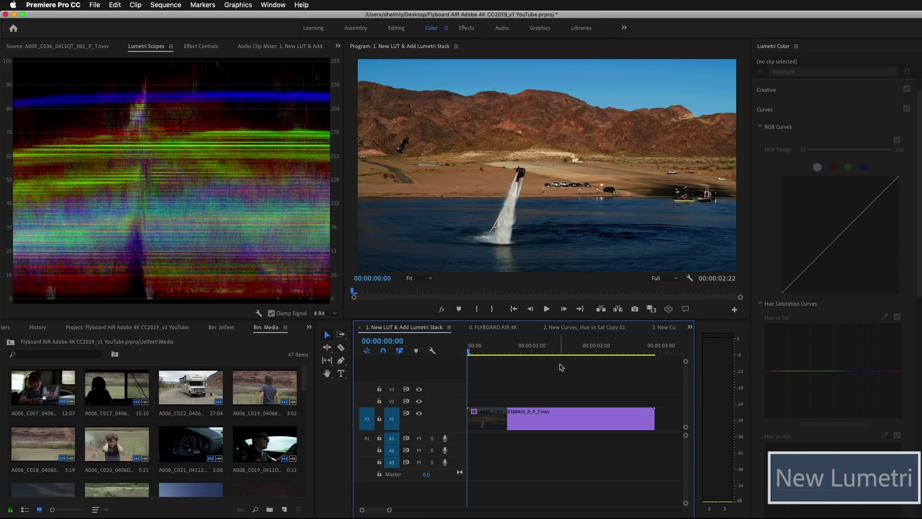
{"action": "left_click", "coordinate": [580, 332]}
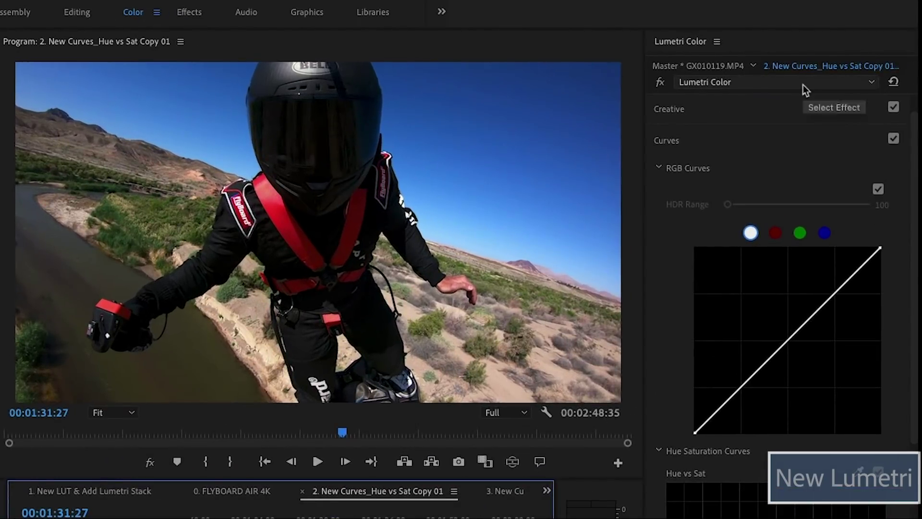
{"action": "left_click", "coordinate": [824, 79]}
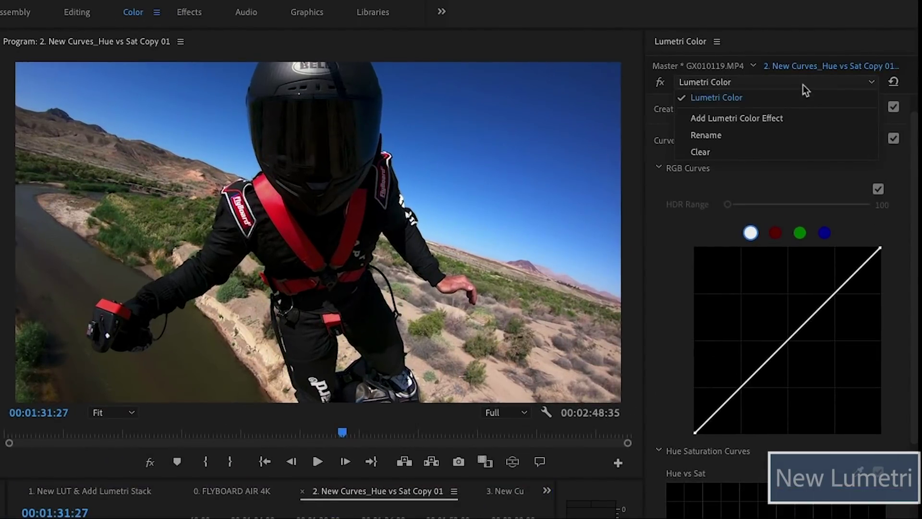
{"action": "left_click", "coordinate": [790, 118]}
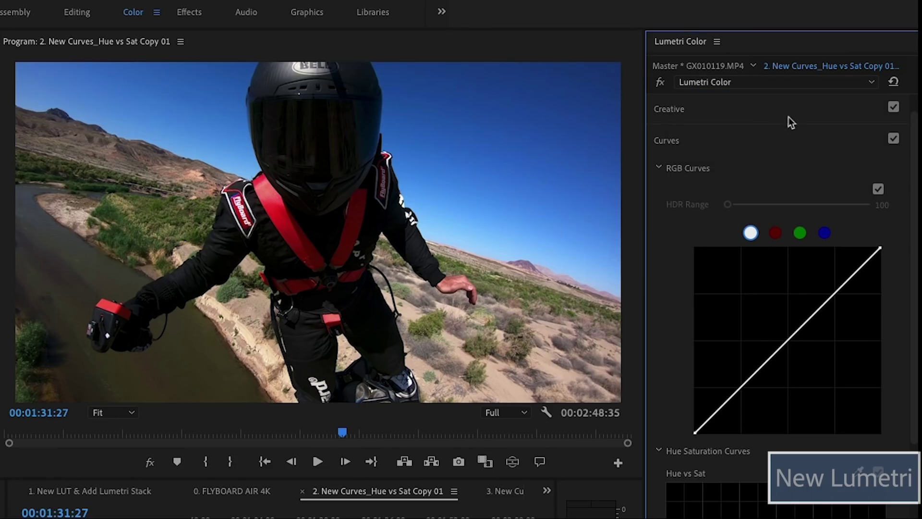
{"action": "left_click", "coordinate": [766, 86]}
{"action": "left_click", "coordinate": [749, 148]}
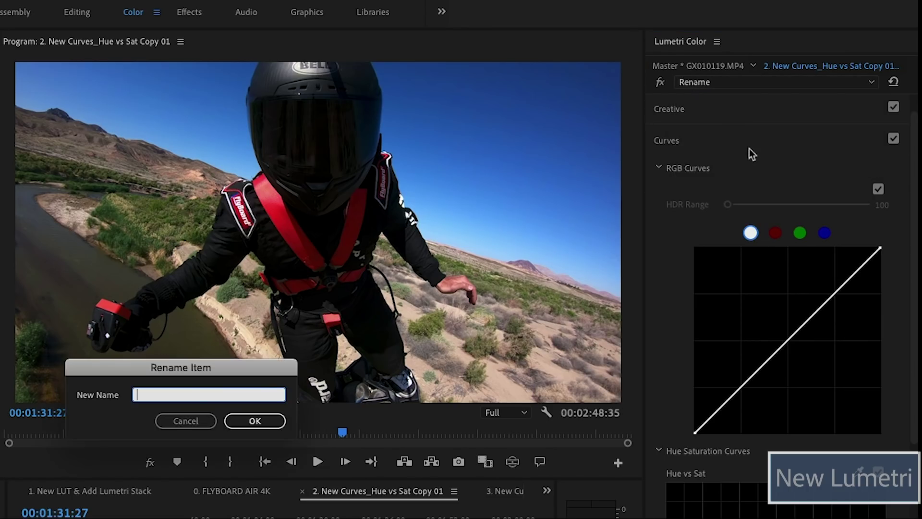
{"action": "type", "text": "Sky"}
{"action": "key", "text": "Return"}
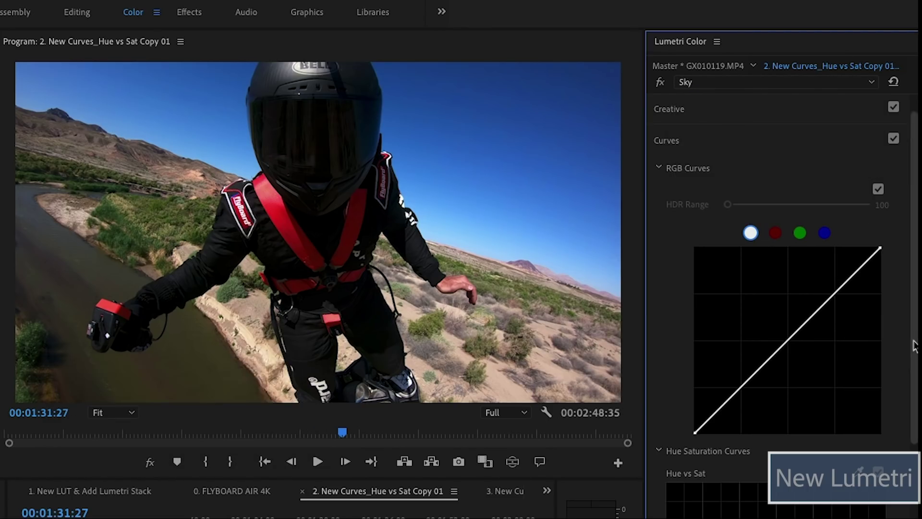
Sample the blue sky with the Hue vs Sat eyedropper to place control points on the curve
{"action": "scroll", "coordinate": [914, 347], "scroll_direction": "down", "scroll_amount": 5}
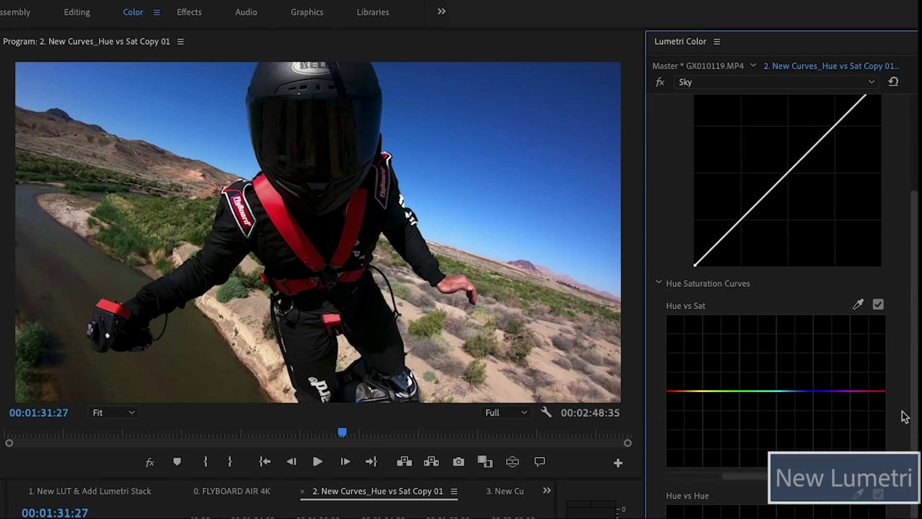
{"action": "left_click", "coordinate": [858, 304]}
{"action": "left_click", "coordinate": [550, 162]}
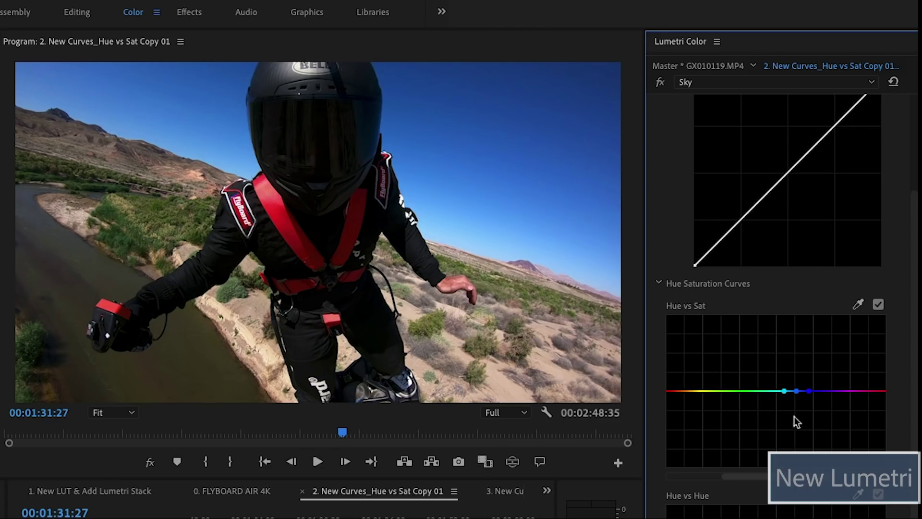
Try lowering the middle blue point of the Hue vs Sat curve with its hue locked, then raising it to the graph's top
{"action": "key", "text": "shift"}
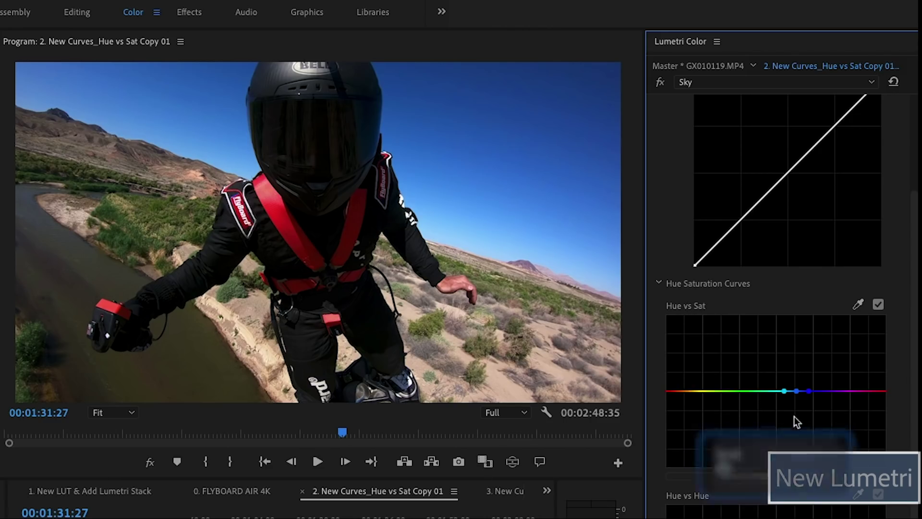
{"action": "left_click", "coordinate": [796, 391]}
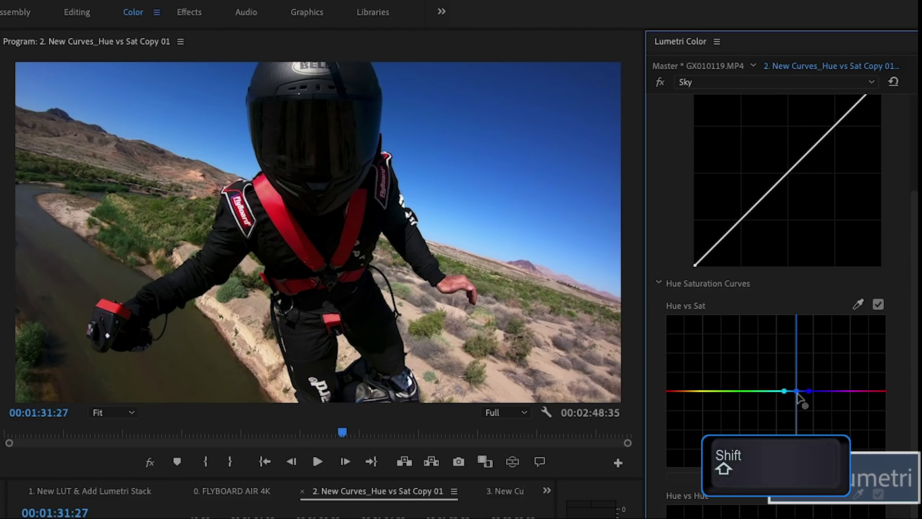
{"action": "left_click_drag", "start_coordinate": [797, 394], "coordinate": [794, 444]}
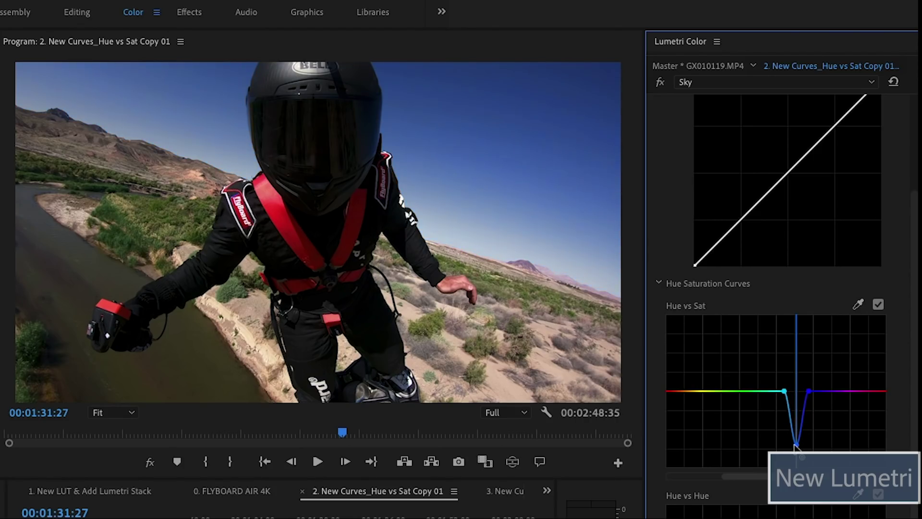
{"action": "left_click_drag", "start_coordinate": [794, 444], "coordinate": [798, 321]}
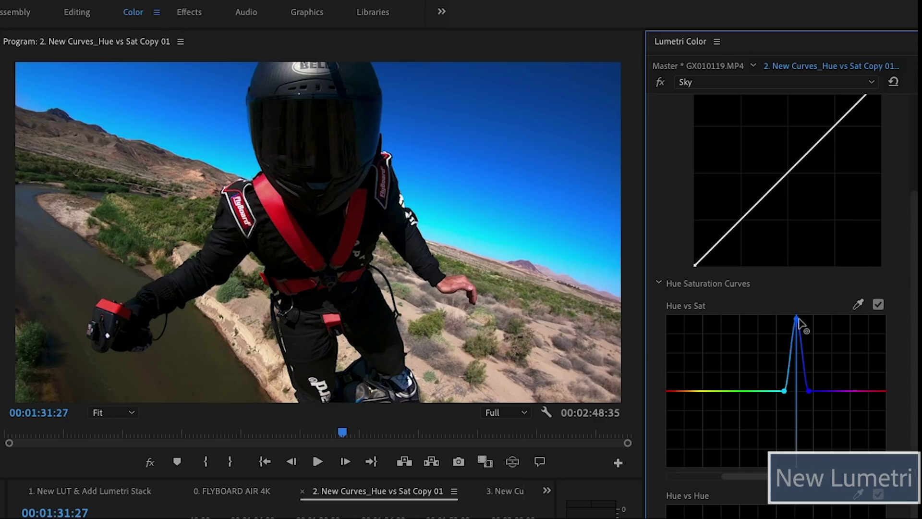
Settle the middle blue Hue vs Sat point about 70% of the way from the centre line to the top
{"action": "left_click_drag", "start_coordinate": [799, 323], "coordinate": [796, 368]}
{"action": "mouse_move", "coordinate": [790, 431]}
{"action": "left_mouse_down"}
{"action": "mouse_move", "coordinate": [795, 455]}
{"action": "mouse_move", "coordinate": [796, 432]}
{"action": "left_mouse_up"}
{"action": "left_click_drag", "start_coordinate": [808, 394], "coordinate": [802, 346]}
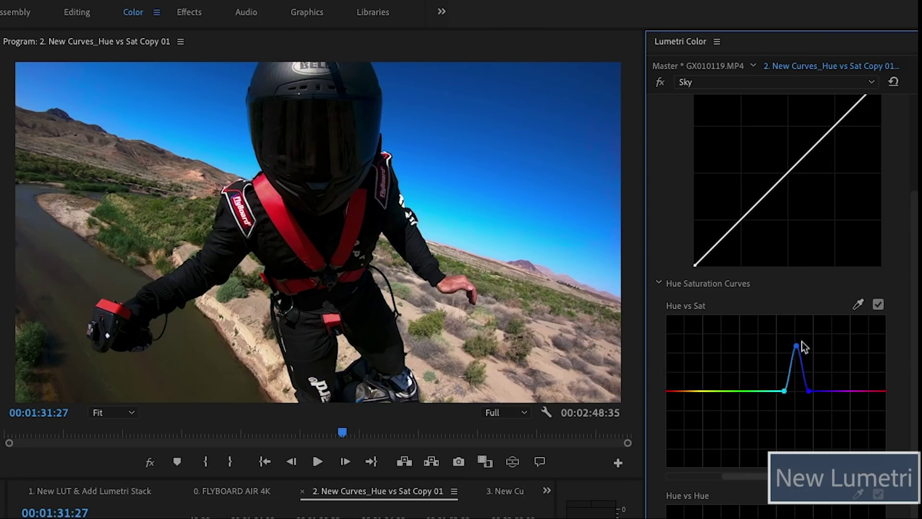
{"action": "mouse_move", "coordinate": [799, 348]}
{"action": "left_mouse_down"}
{"action": "mouse_move", "coordinate": [759, 342]}
{"action": "mouse_move", "coordinate": [798, 337]}
{"action": "left_mouse_up"}
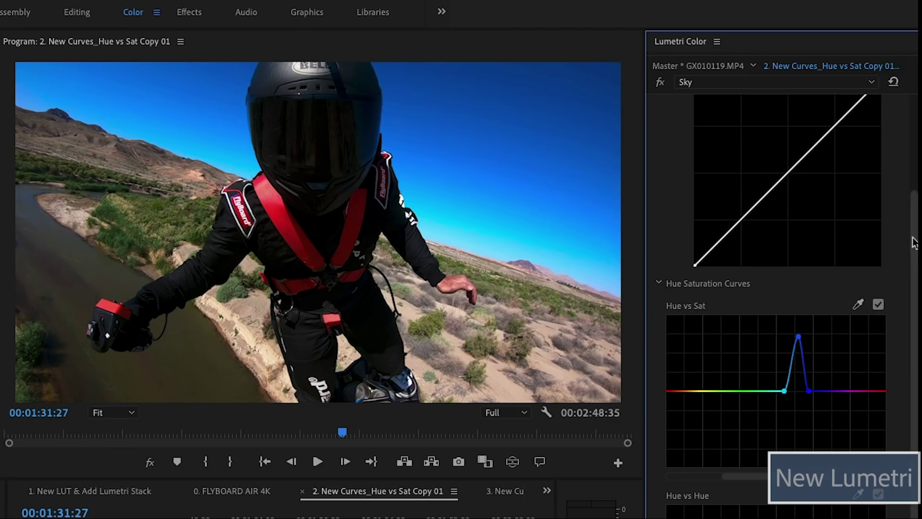
Add another Lumetri Color effect to the clip and rename it Grass
{"action": "scroll", "coordinate": [913, 243], "scroll_direction": "up", "scroll_amount": 5}
{"action": "left_click", "coordinate": [776, 86]}
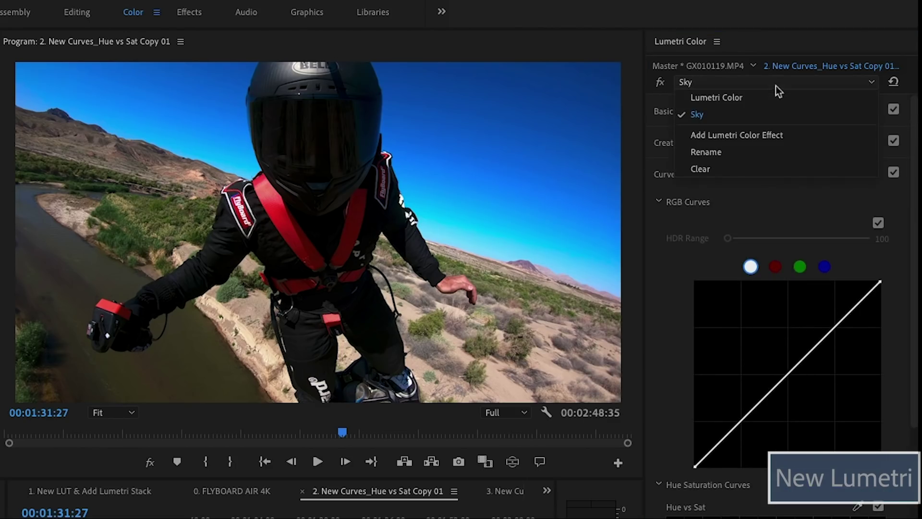
{"action": "left_click", "coordinate": [763, 139]}
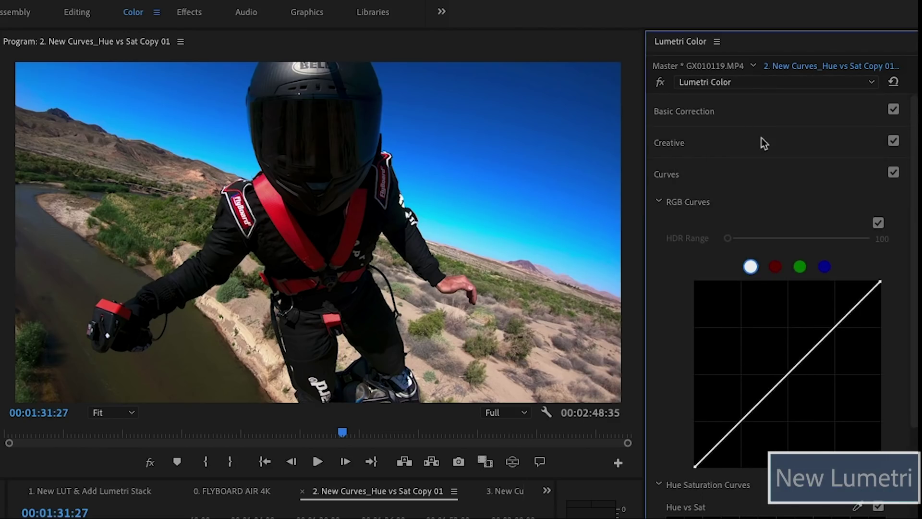
{"action": "left_click", "coordinate": [759, 80]}
{"action": "left_click", "coordinate": [733, 170]}
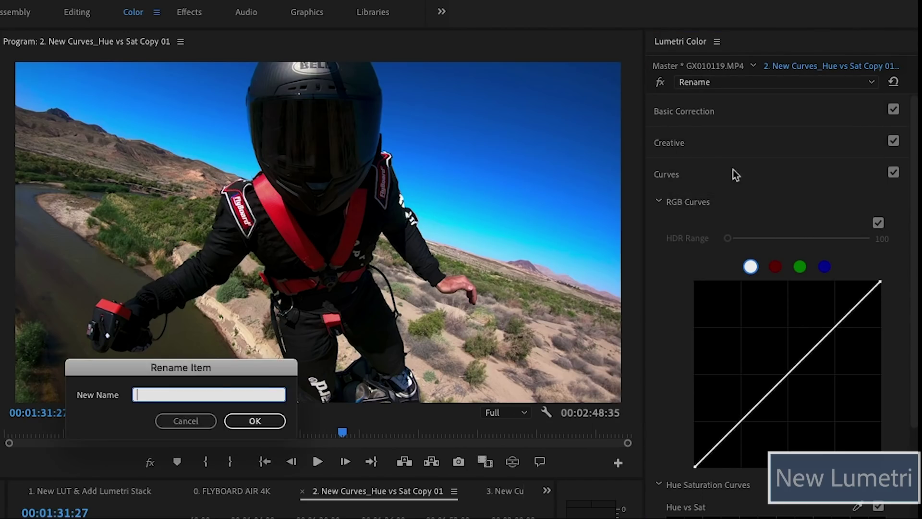
{"action": "type", "text": "Grass"}
{"action": "key", "text": "Return"}
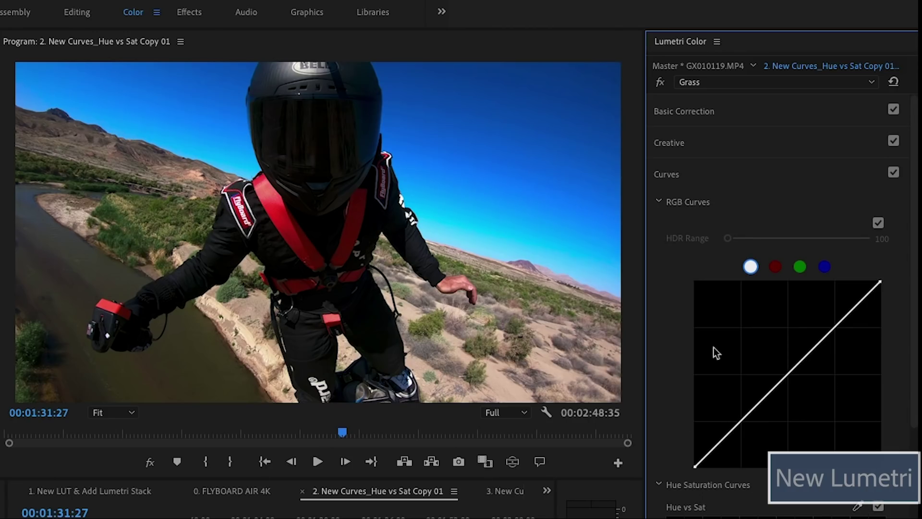
Sample the green vegetation for the Grass effect's Hue vs Sat curve and raise the middle green point moderately above the line
{"action": "left_click_drag", "start_coordinate": [915, 339], "coordinate": [917, 394]}
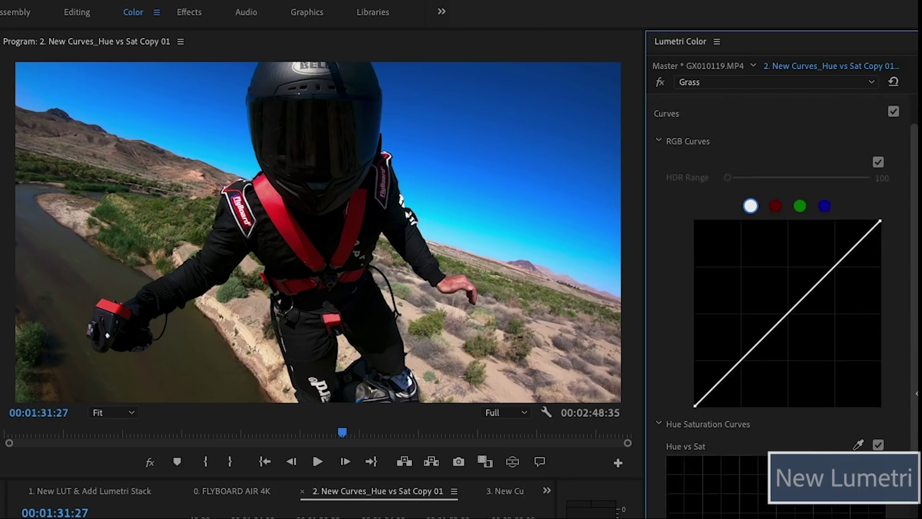
{"action": "scroll", "coordinate": [836, 417], "scroll_direction": "down", "scroll_amount": 5}
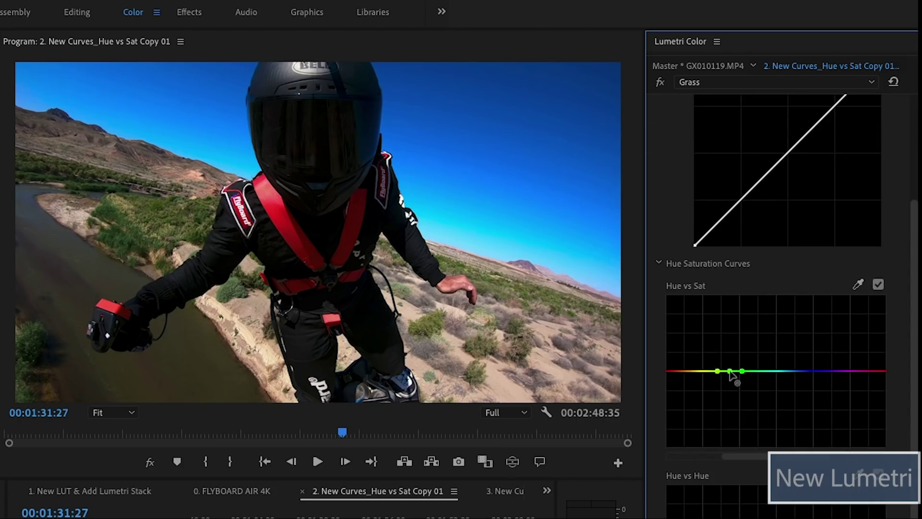
{"action": "left_click_drag", "start_coordinate": [730, 371], "coordinate": [729, 326]}
{"action": "left_click_drag", "start_coordinate": [724, 375], "coordinate": [729, 344]}
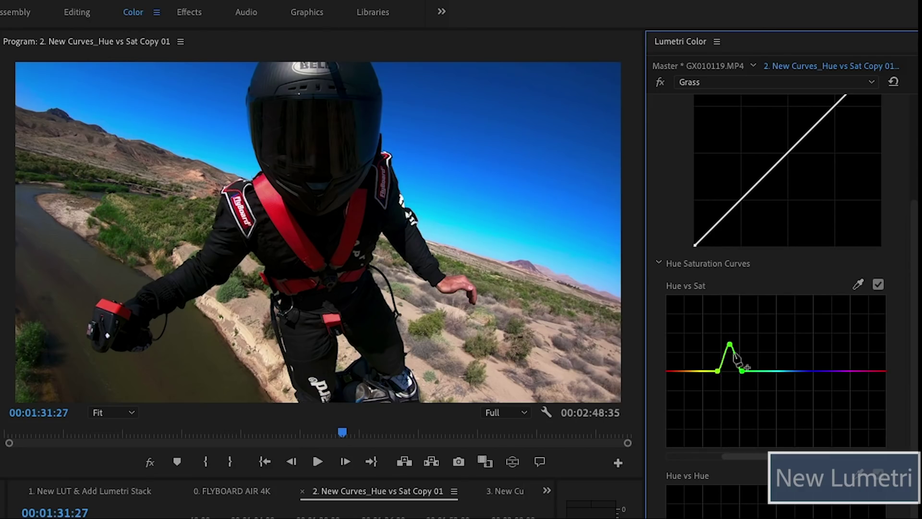
{"action": "mouse_move", "coordinate": [728, 346]}
{"action": "left_mouse_down"}
{"action": "mouse_move", "coordinate": [742, 343]}
{"action": "mouse_move", "coordinate": [723, 341]}
{"action": "mouse_move", "coordinate": [732, 342]}
{"action": "left_mouse_up"}
Spread the outer points of the green range apart and move the middle point below the line towards yellow-green
{"action": "key", "text": "shift"}
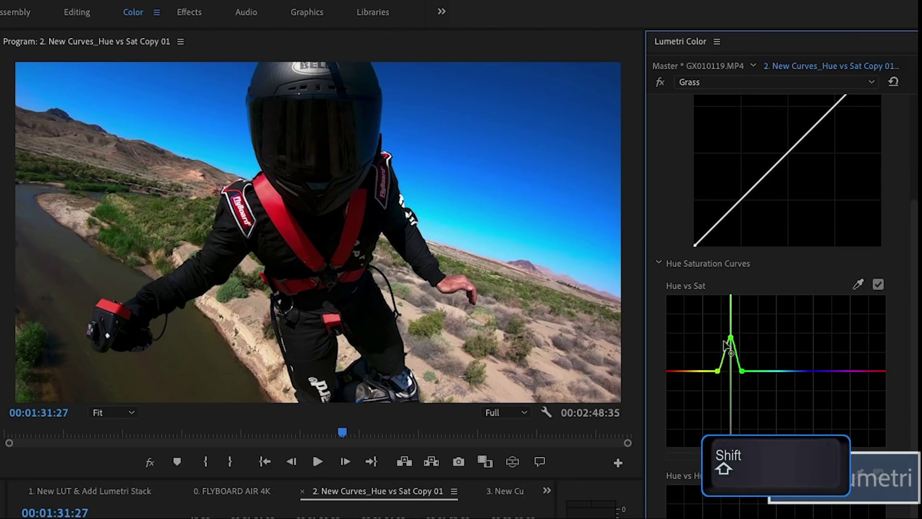
{"action": "left_click_drag", "start_coordinate": [732, 345], "coordinate": [729, 343]}
{"action": "left_click_drag", "start_coordinate": [722, 339], "coordinate": [707, 371]}
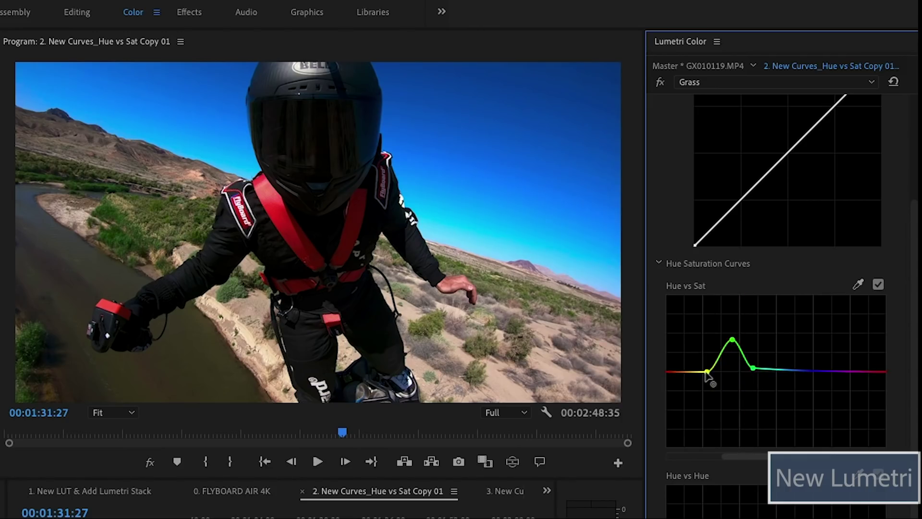
{"action": "mouse_move", "coordinate": [733, 340]}
{"action": "left_mouse_down"}
{"action": "mouse_move", "coordinate": [702, 337]}
{"action": "mouse_move", "coordinate": [711, 339]}
{"action": "mouse_move", "coordinate": [729, 312]}
{"action": "mouse_move", "coordinate": [732, 370]}
{"action": "mouse_move", "coordinate": [752, 328]}
{"action": "mouse_move", "coordinate": [730, 333]}
{"action": "left_mouse_up"}
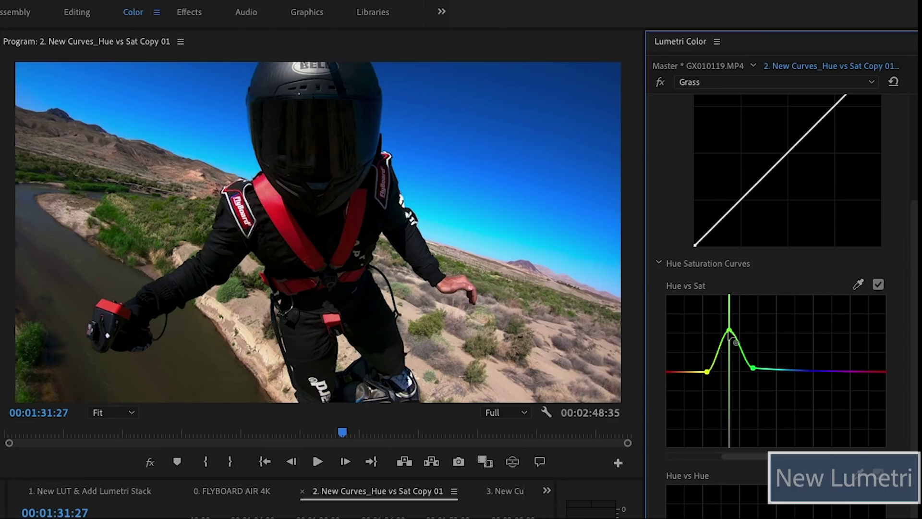
{"action": "left_click_drag", "start_coordinate": [730, 335], "coordinate": [729, 335]}
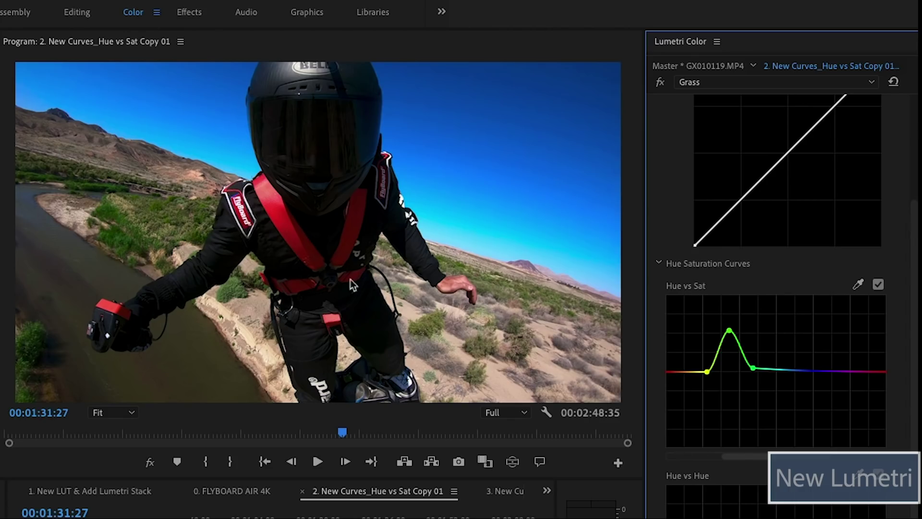
{"action": "left_click_drag", "start_coordinate": [730, 331], "coordinate": [720, 400]}
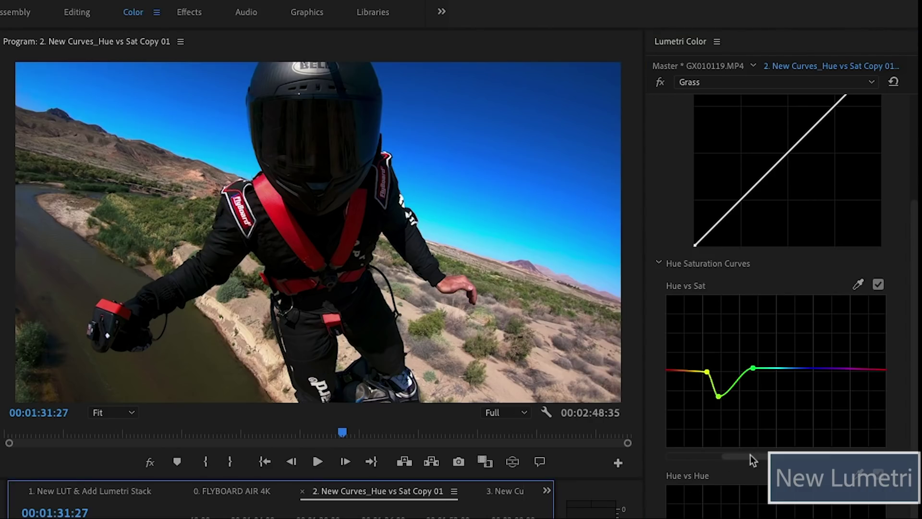
Sample the bushes on the riverbank for the Hue vs Sat curve and raise the new yellow point to the graph's top
{"action": "left_click_drag", "start_coordinate": [750, 454], "coordinate": [783, 454]}
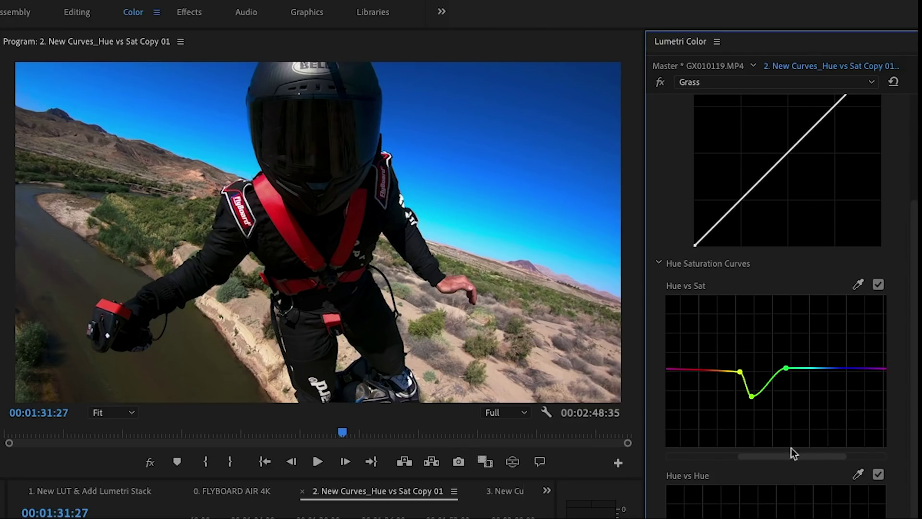
{"action": "left_click_drag", "start_coordinate": [788, 455], "coordinate": [695, 444]}
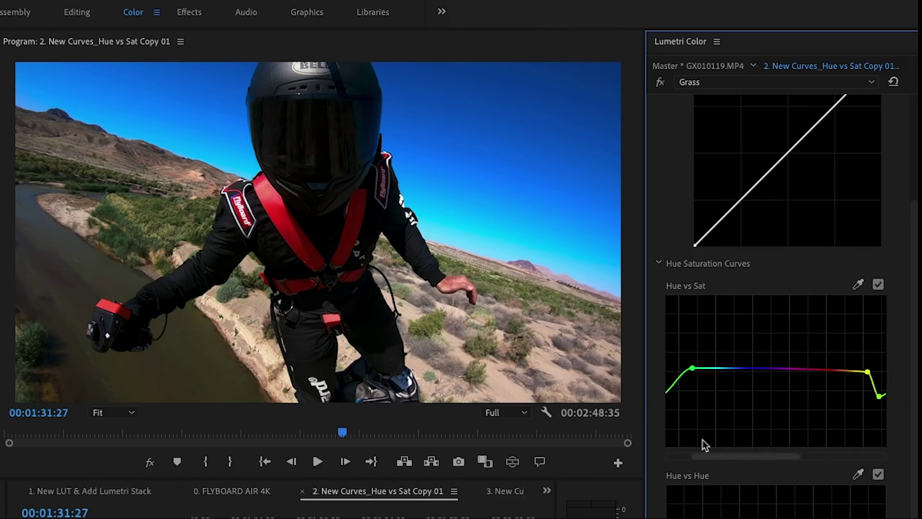
{"action": "left_click_drag", "start_coordinate": [702, 457], "coordinate": [805, 462]}
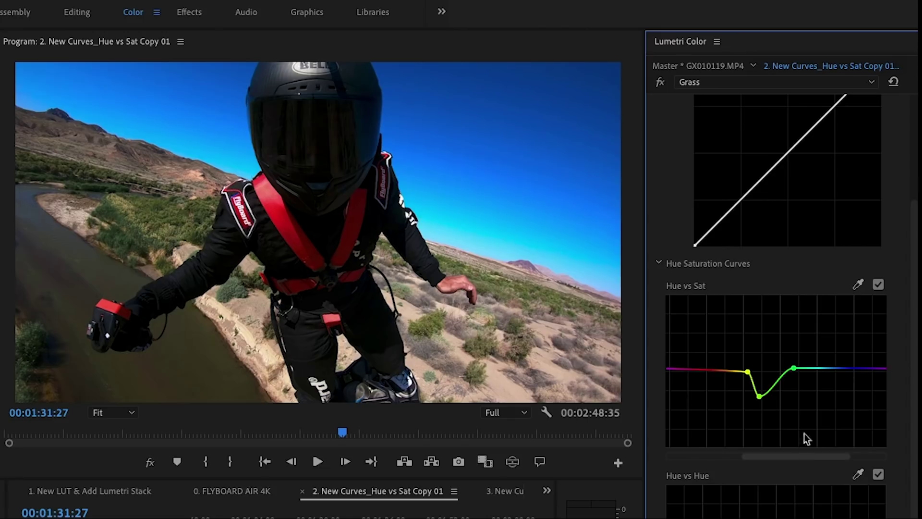
{"action": "left_click", "coordinate": [858, 285]}
{"action": "left_click", "coordinate": [147, 219]}
{"action": "left_click_drag", "start_coordinate": [740, 370], "coordinate": [728, 295]}
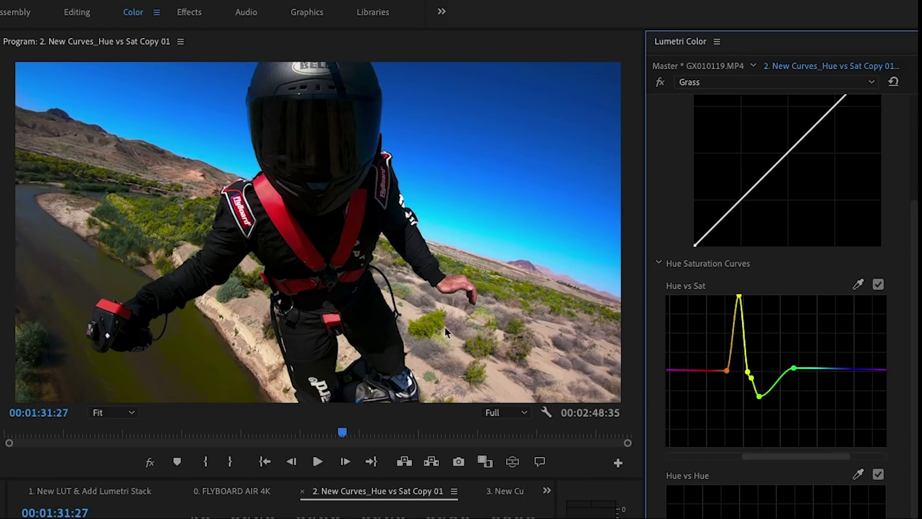
Open the sequence 3. New Curves_Hue vs Hue
{"action": "left_click_drag", "start_coordinate": [763, 457], "coordinate": [832, 464]}
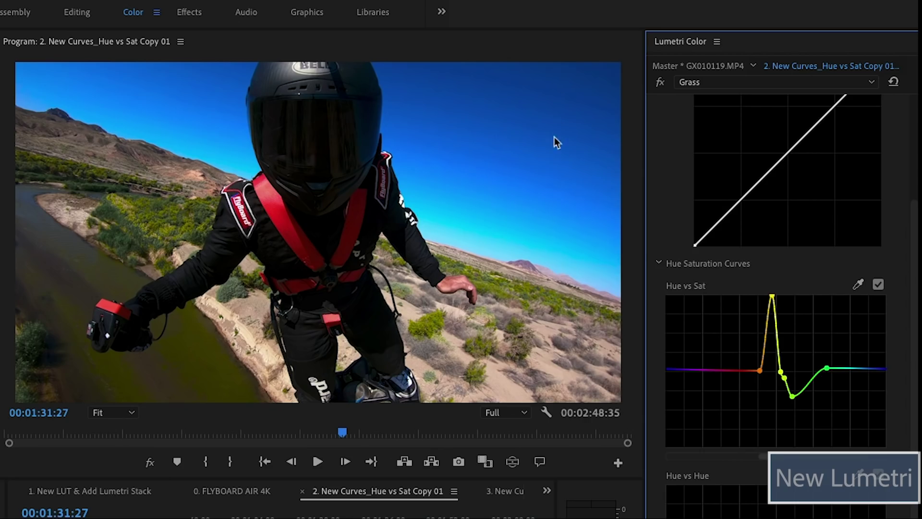
{"action": "left_click", "coordinate": [508, 492]}
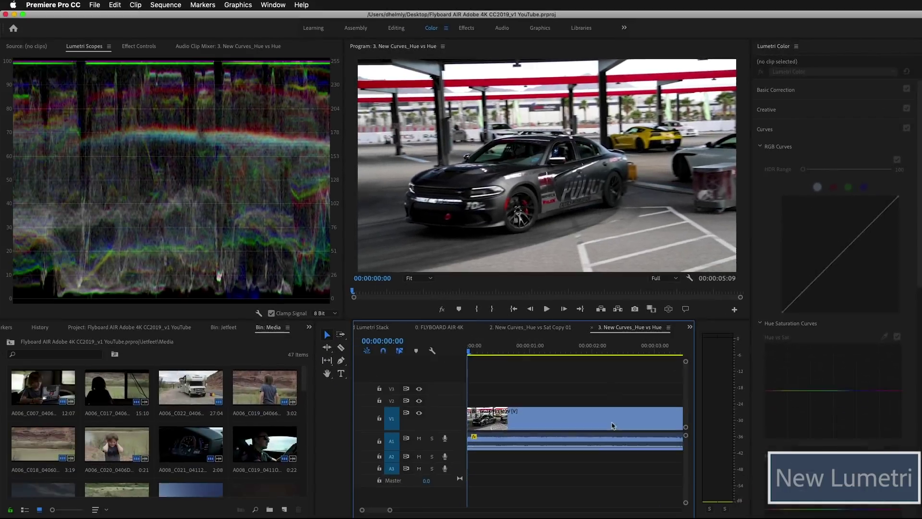
Sample the yellow car for the clip's Hue vs Hue curve and shift the curve's hue range to centre the new points
{"action": "left_click", "coordinate": [611, 425]}
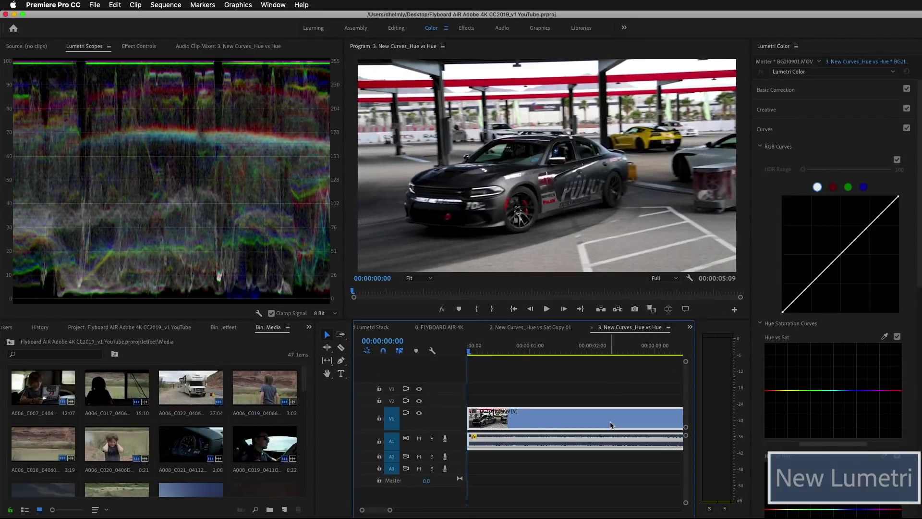
{"action": "scroll", "coordinate": [919, 290], "scroll_direction": "down", "scroll_amount": 1}
{"action": "scroll", "coordinate": [872, 364], "scroll_direction": "down", "scroll_amount": 8}
{"action": "left_click", "coordinate": [884, 244]}
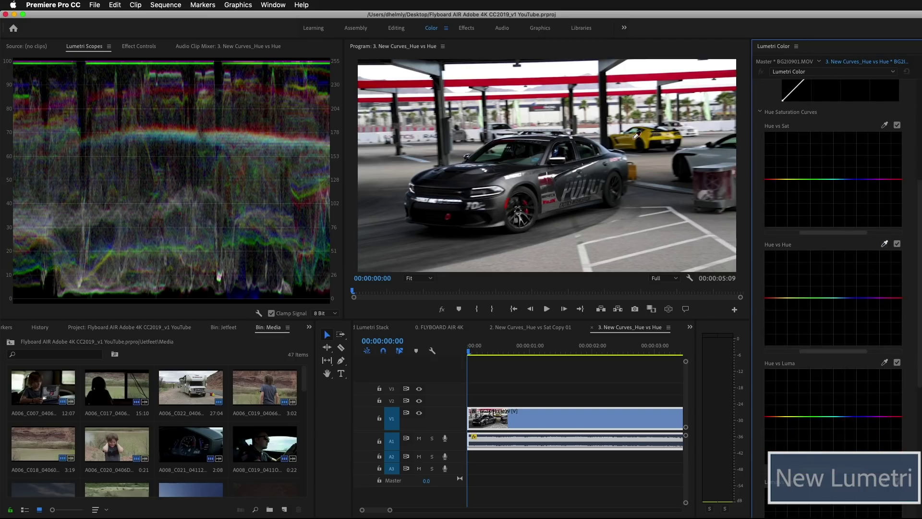
{"action": "left_click", "coordinate": [646, 140]}
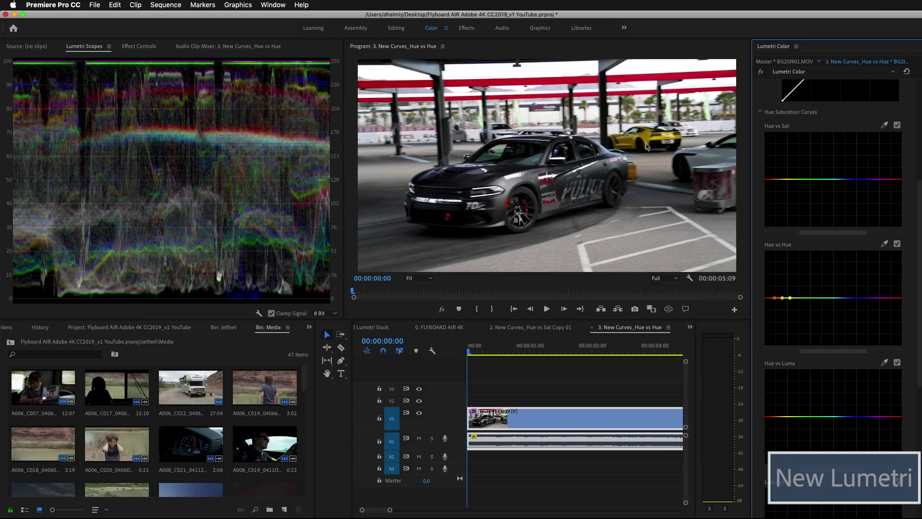
{"action": "left_click_drag", "start_coordinate": [833, 353], "coordinate": [868, 354]}
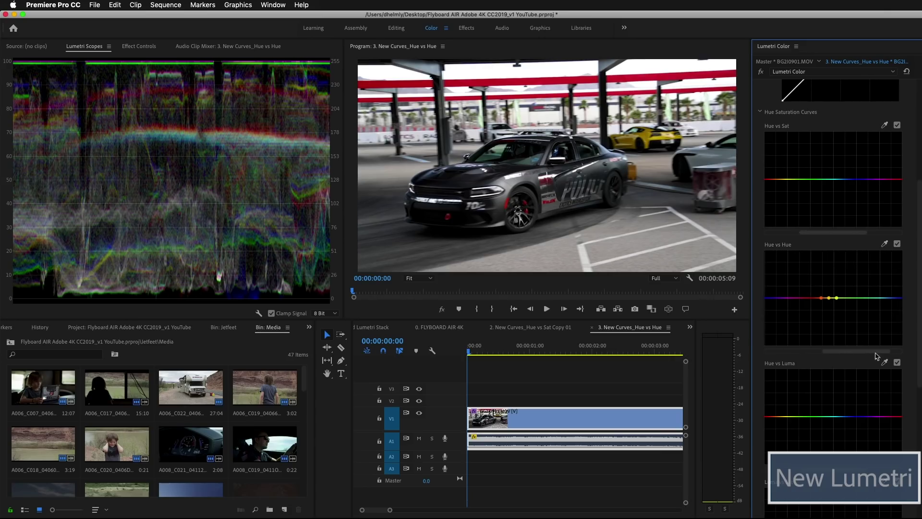
Show the clip's effect controls and rename its Lumetri Color effect to "change to green"
{"action": "left_click", "coordinate": [138, 47]}
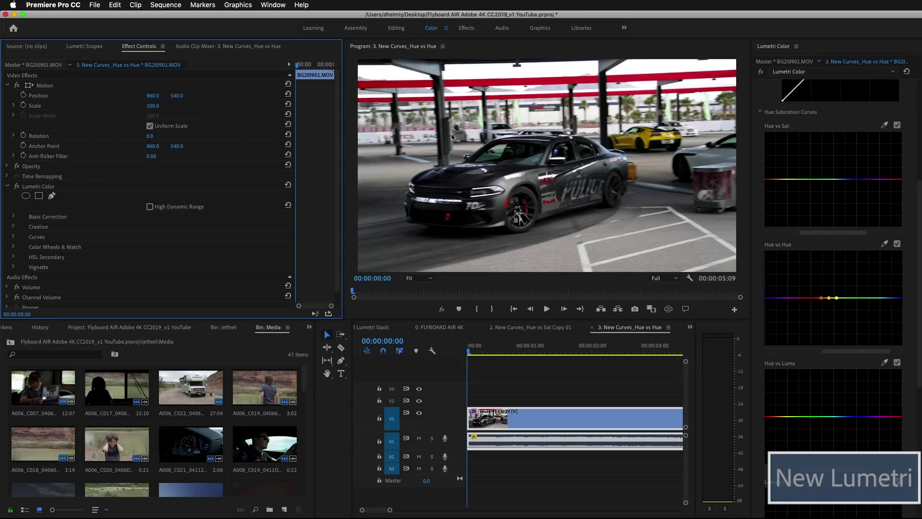
{"action": "left_click", "coordinate": [811, 76]}
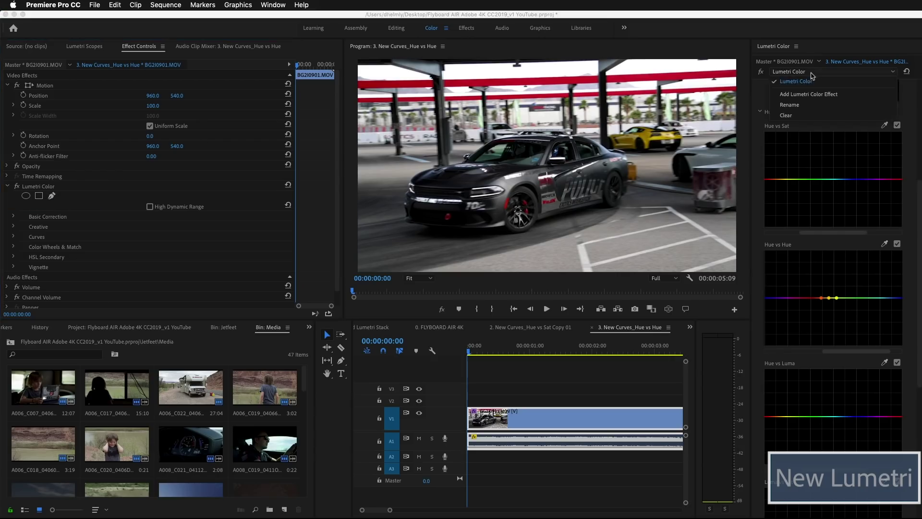
{"action": "left_click", "coordinate": [808, 109]}
{"action": "type", "text": "c"}
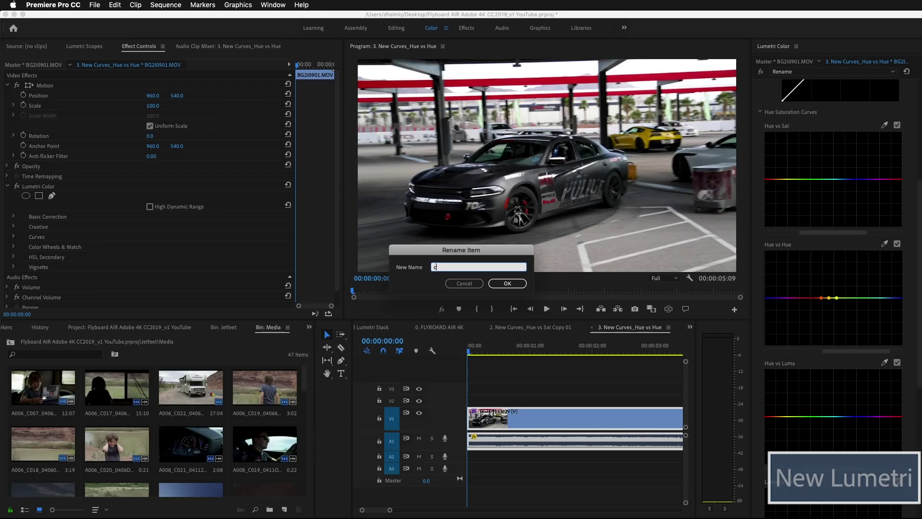
{"action": "type", "text": "hange to green"}
{"action": "left_click", "coordinate": [507, 283]}
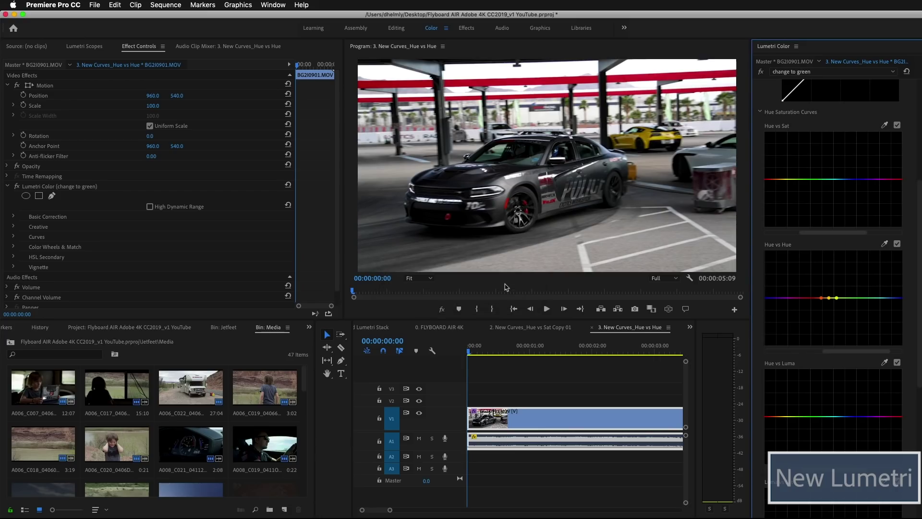
Draw a closed freeform mask around the yellow car for the change to green effect
{"action": "left_click", "coordinate": [51, 196]}
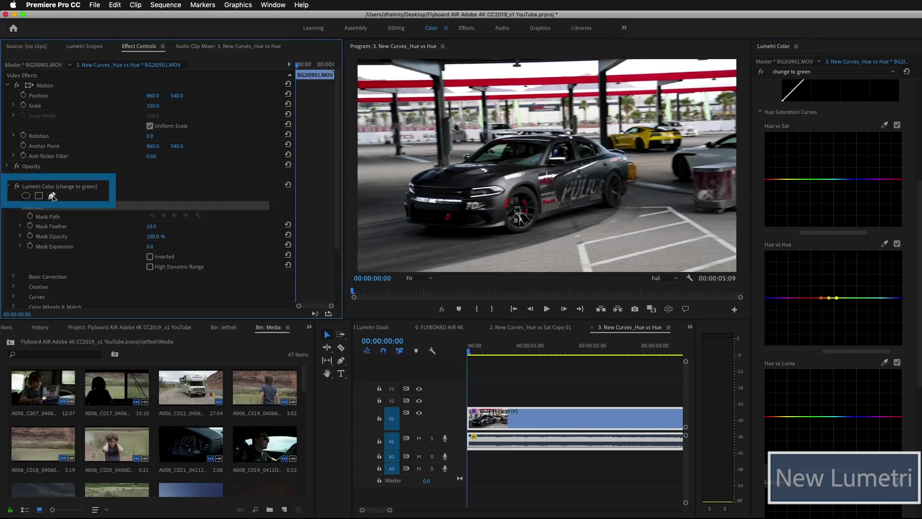
{"action": "left_click", "coordinate": [618, 131]}
{"action": "left_click", "coordinate": [628, 124]}
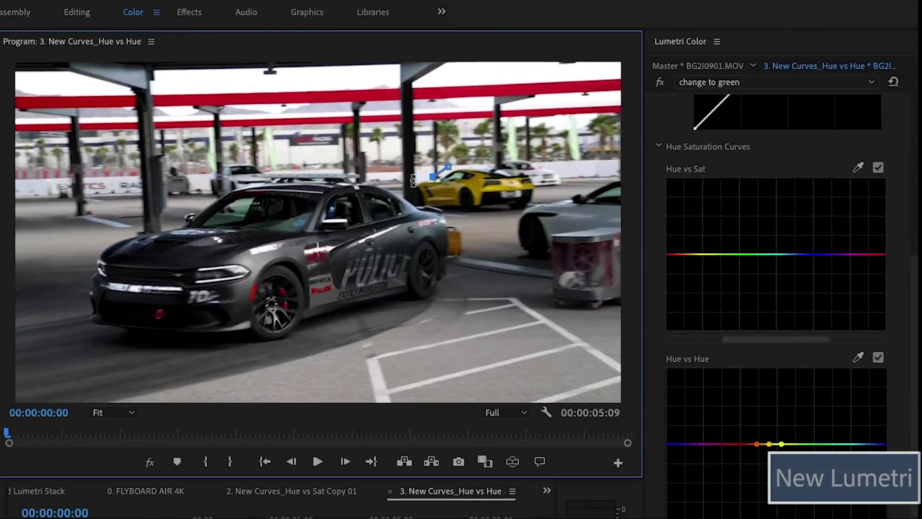
{"action": "left_click", "coordinate": [412, 181]}
{"action": "left_click", "coordinate": [423, 203]}
{"action": "left_click", "coordinate": [453, 213]}
{"action": "left_click", "coordinate": [495, 210]}
{"action": "left_click", "coordinate": [529, 206]}
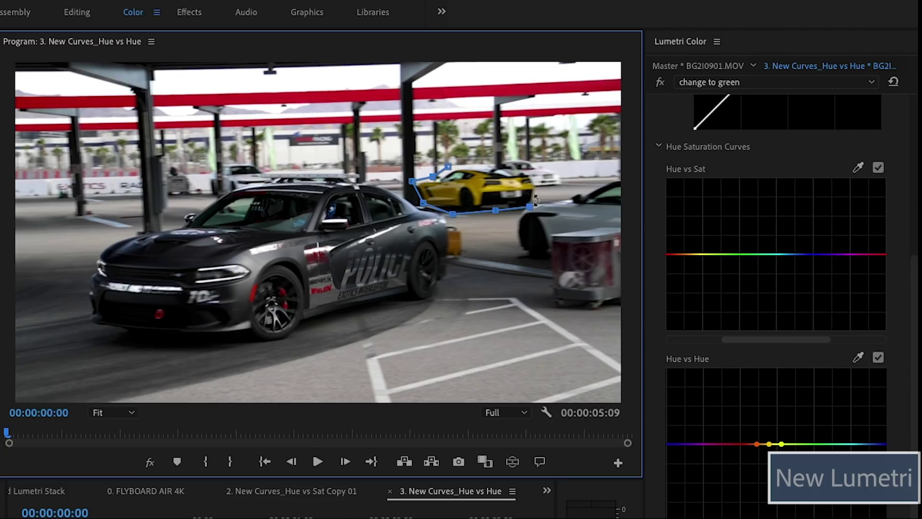
{"action": "left_click", "coordinate": [532, 178]}
{"action": "left_click", "coordinate": [510, 167]}
{"action": "left_click", "coordinate": [475, 166]}
{"action": "left_click", "coordinate": [449, 167]}
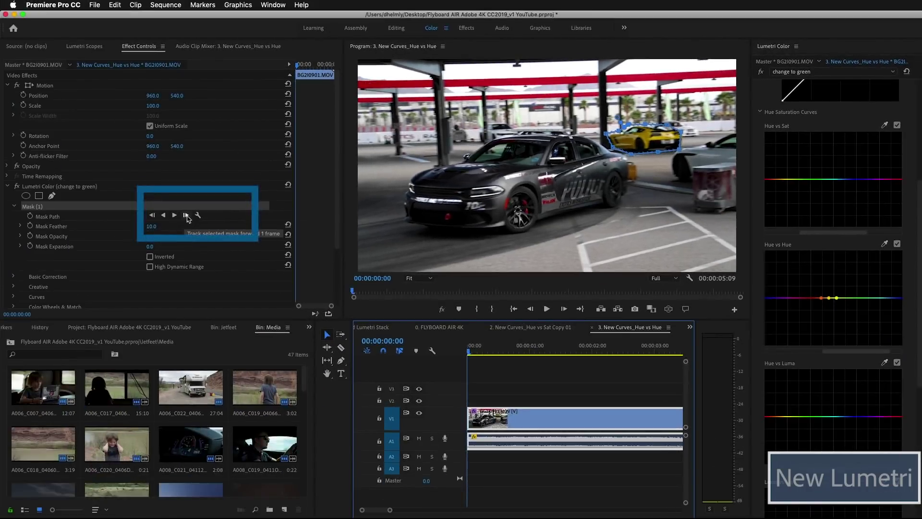
Track the car mask forward frame by frame to 00:00:00:13, then return to the start of the sequence
{"action": "left_click", "coordinate": [186, 215]}
{"action": "left_click", "coordinate": [186, 215]}
{"action": "left_click", "coordinate": [186, 216]}
{"action": "left_click", "coordinate": [187, 216]}
{"action": "left_click", "coordinate": [186, 216]}
{"action": "left_click", "coordinate": [187, 215]}
{"action": "left_click", "coordinate": [186, 216]}
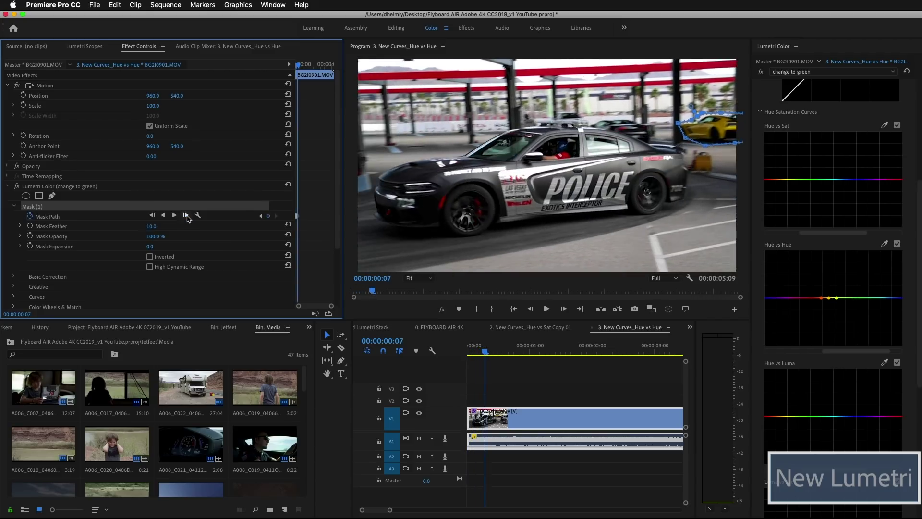
{"action": "left_click", "coordinate": [186, 216]}
{"action": "left_click", "coordinate": [186, 215]}
{"action": "left_click", "coordinate": [187, 216]}
{"action": "left_click", "coordinate": [186, 216]}
{"action": "left_click", "coordinate": [186, 215]}
{"action": "left_click", "coordinate": [187, 215]}
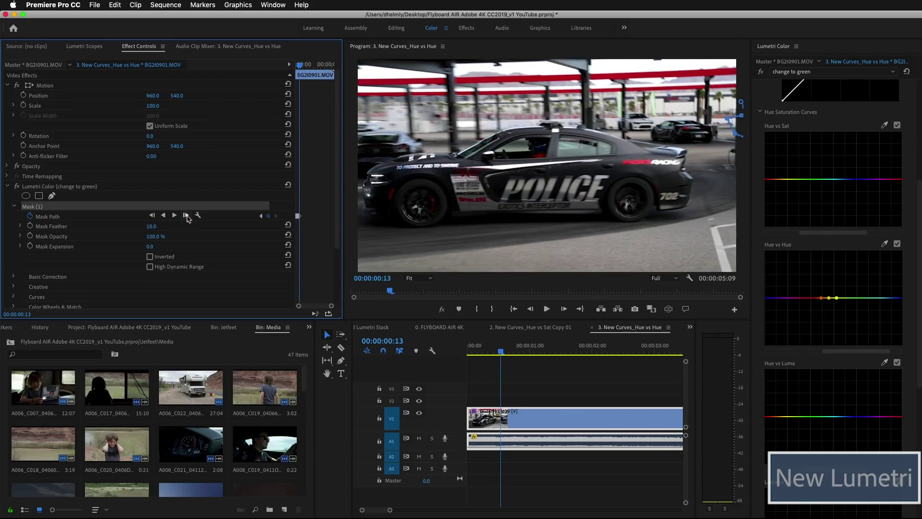
{"action": "left_click", "coordinate": [490, 352]}
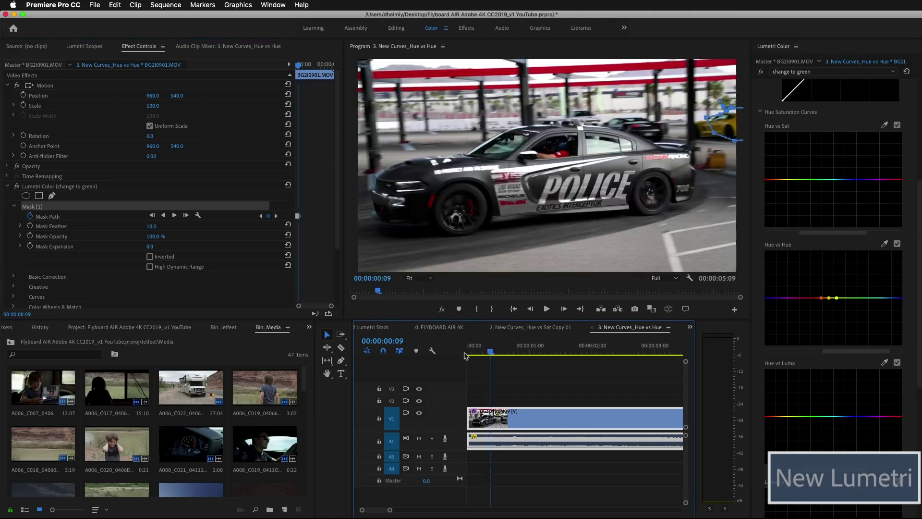
{"action": "left_click", "coordinate": [465, 355]}
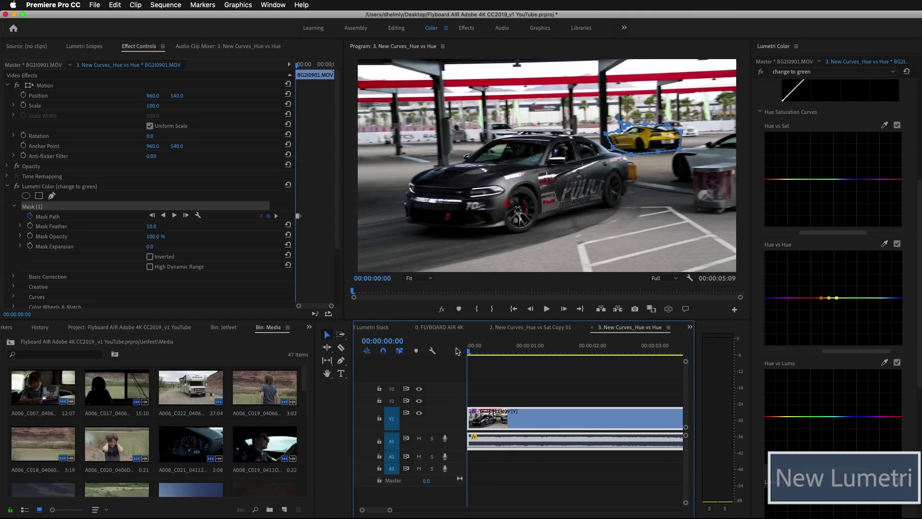
Lower the middle yellow point of the Hue vs Hue curve towards green and move the outer orange point outward into red
{"action": "left_click", "coordinate": [829, 297]}
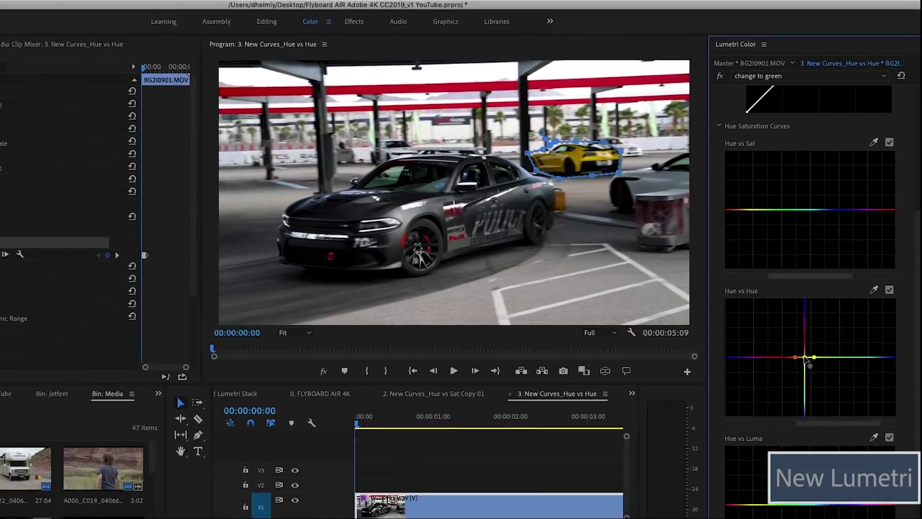
{"action": "left_click_drag", "start_coordinate": [805, 357], "coordinate": [803, 380]}
{"action": "left_click_drag", "start_coordinate": [766, 473], "coordinate": [768, 475]}
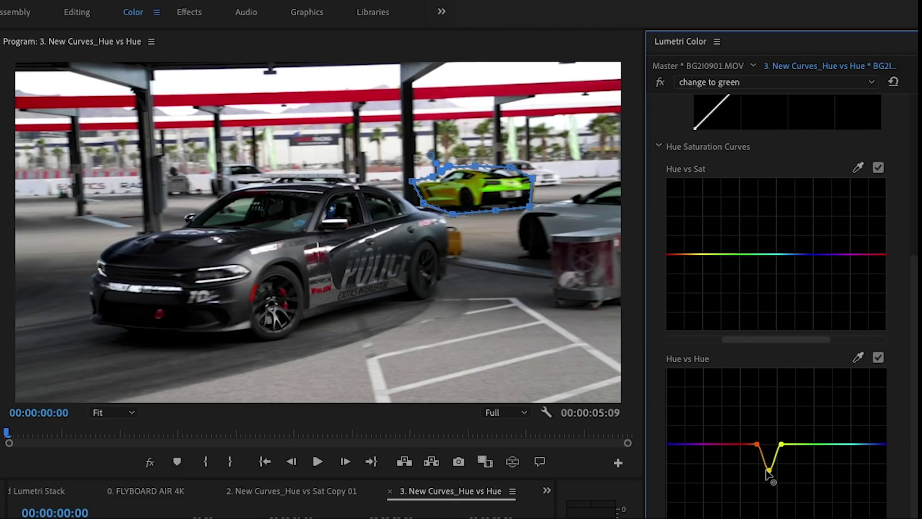
{"action": "left_click", "coordinate": [756, 443]}
{"action": "left_click_drag", "start_coordinate": [756, 444], "coordinate": [730, 447]}
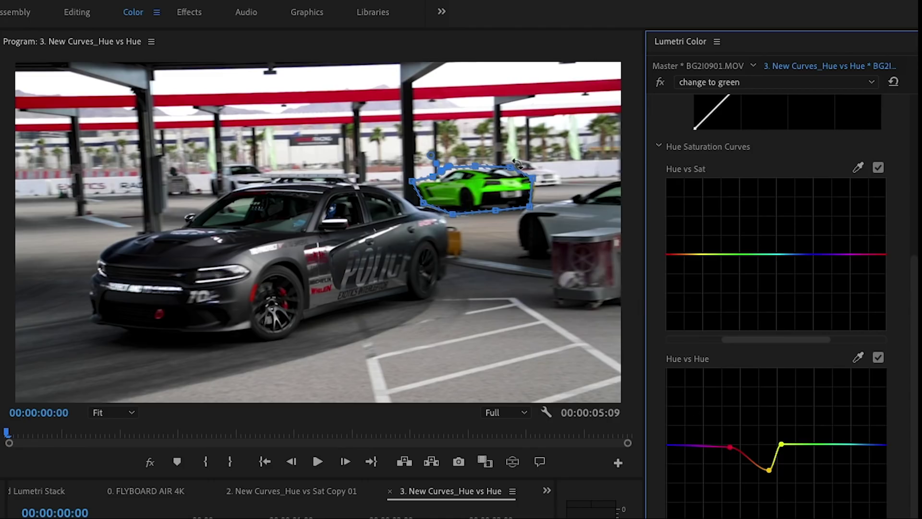
Sample the masked car for the Hue vs Sat curve, lower the new middle point slightly, and review the opening frames
{"action": "left_click", "coordinate": [859, 167]}
{"action": "left_click", "coordinate": [475, 183]}
{"action": "left_click_drag", "start_coordinate": [697, 258], "coordinate": [691, 268]}
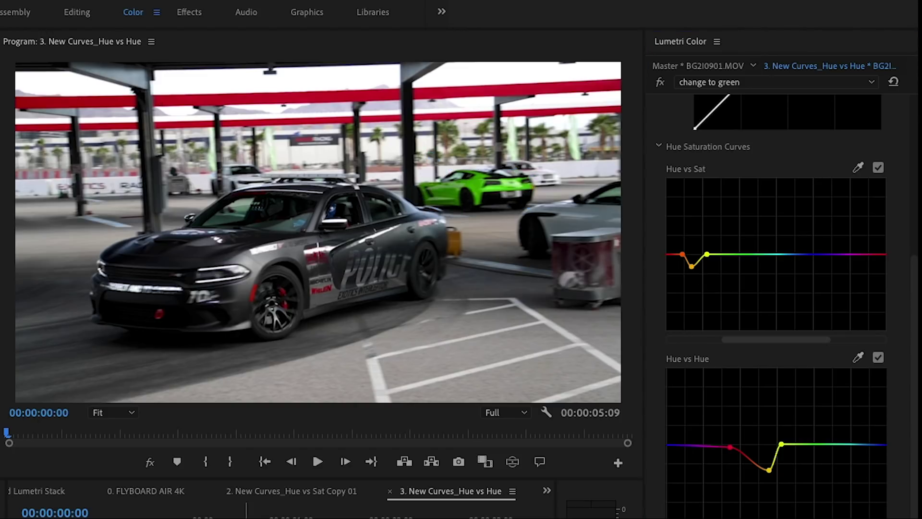
{"action": "key", "text": "space"}
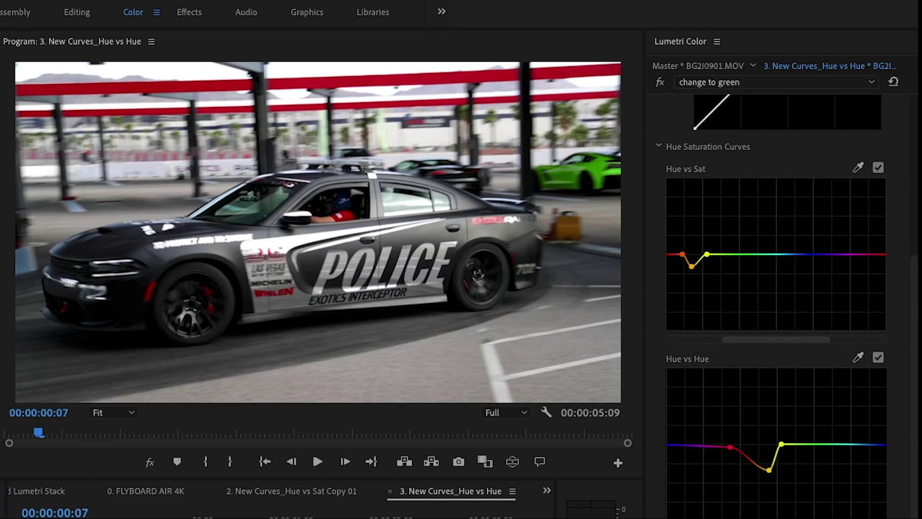
{"action": "left_click_drag", "start_coordinate": [217, 514], "coordinate": [190, 514]}
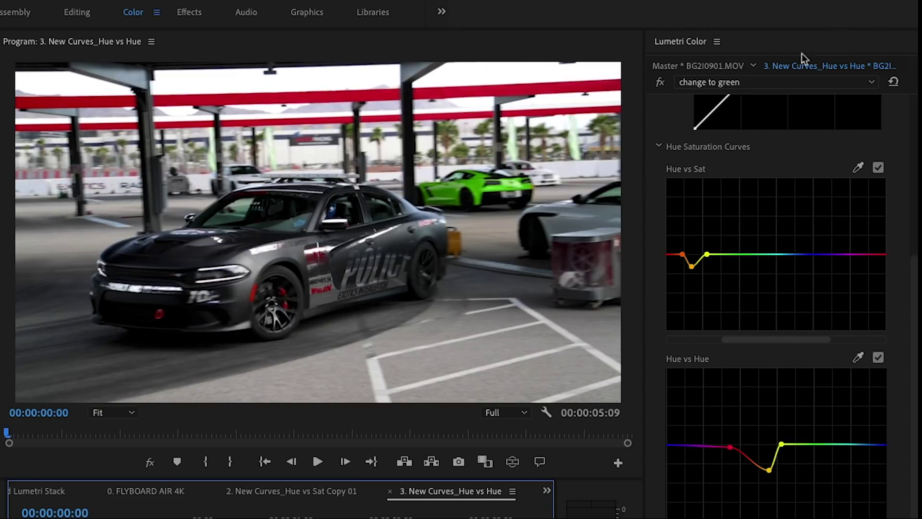
Add a second Lumetri Color effect to the clip and rename it "Red to Blue"
{"action": "left_click_drag", "start_coordinate": [911, 278], "coordinate": [912, 120]}
{"action": "left_click", "coordinate": [730, 82]}
{"action": "left_click", "coordinate": [724, 115]}
{"action": "left_click", "coordinate": [723, 85]}
{"action": "left_click", "coordinate": [718, 150]}
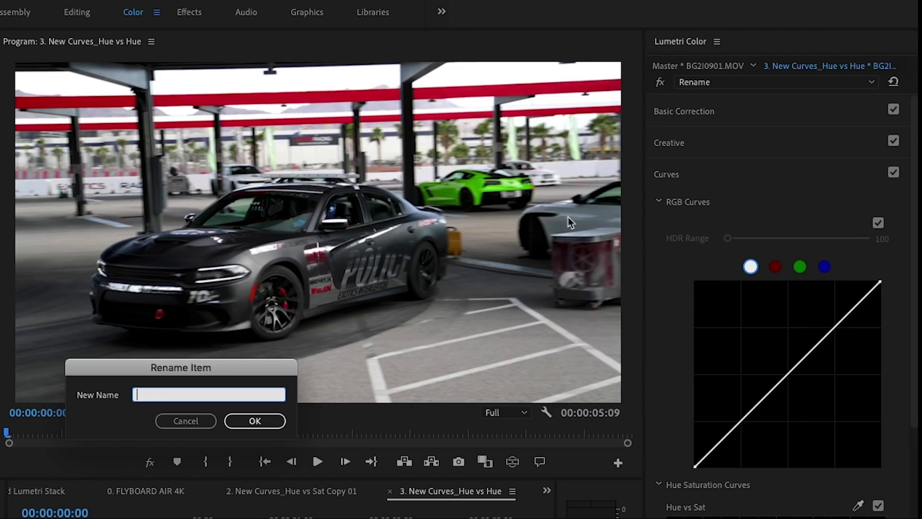
{"action": "type", "text": "Red to Blue"}
{"action": "key", "text": "Return"}
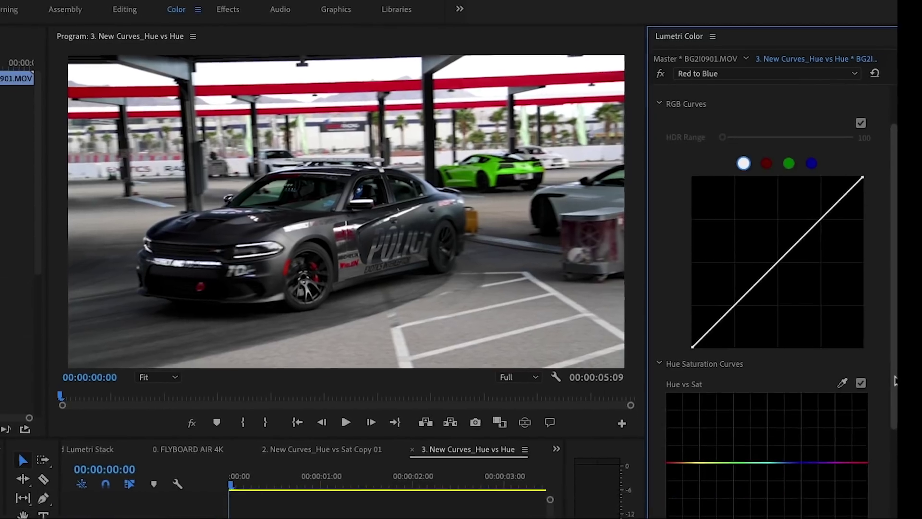
Sample the red canopy for the Red to Blue effect's Hue vs Hue curve and raise the middle red point to blue
{"action": "scroll", "coordinate": [827, 359], "scroll_direction": "down", "scroll_amount": 5}
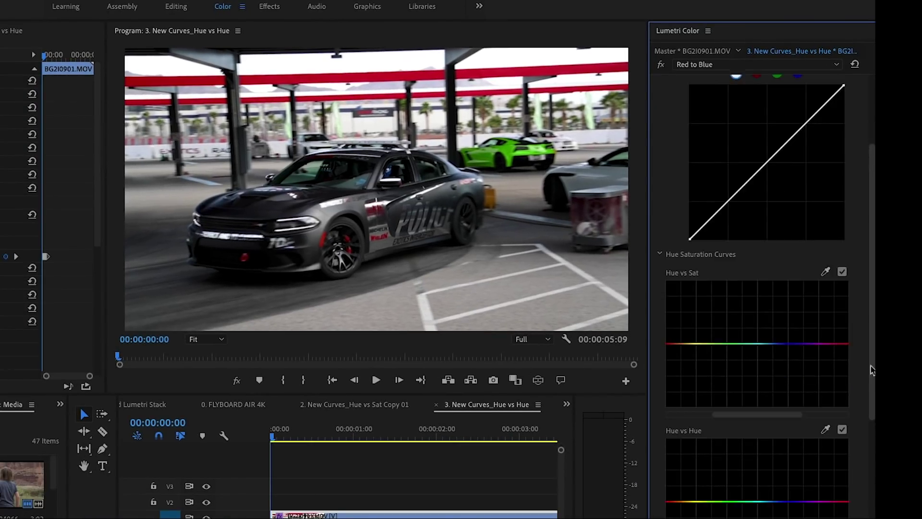
{"action": "left_click", "coordinate": [826, 359]}
{"action": "left_click", "coordinate": [412, 75]}
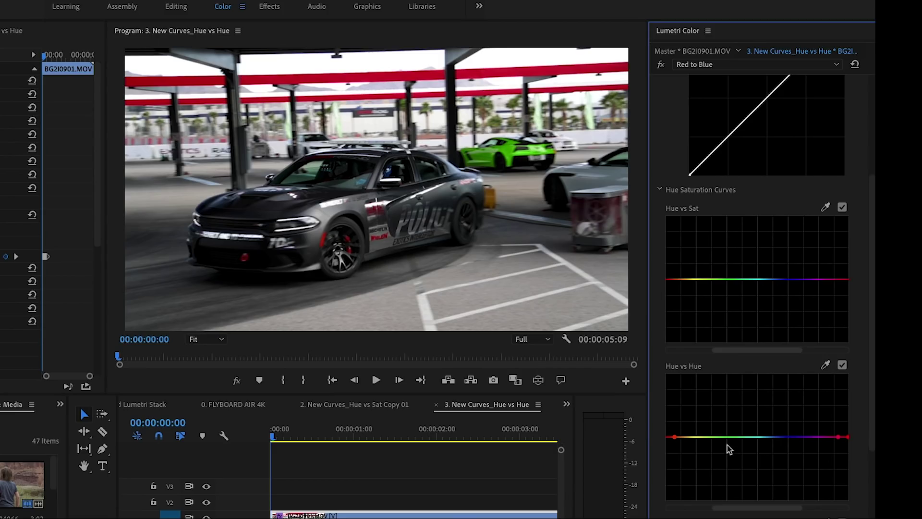
{"action": "left_click_drag", "start_coordinate": [755, 508], "coordinate": [674, 508]}
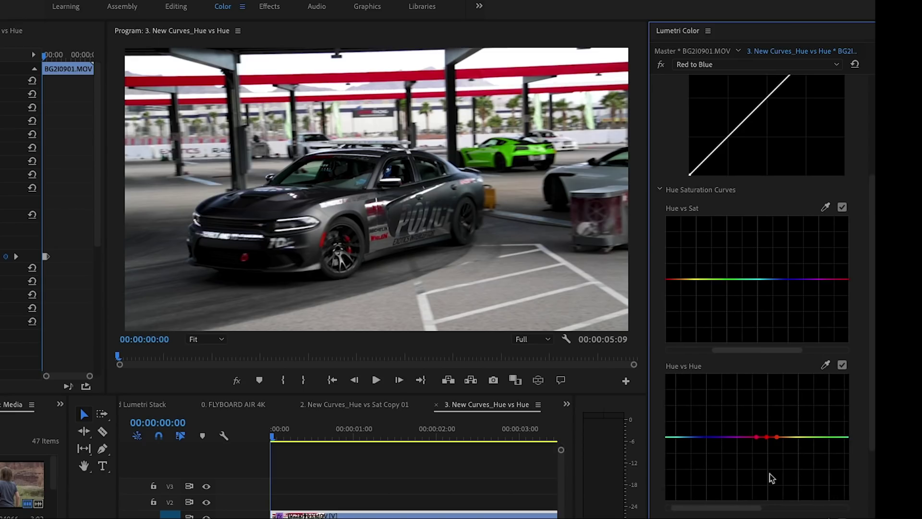
{"action": "left_click", "coordinate": [767, 437]}
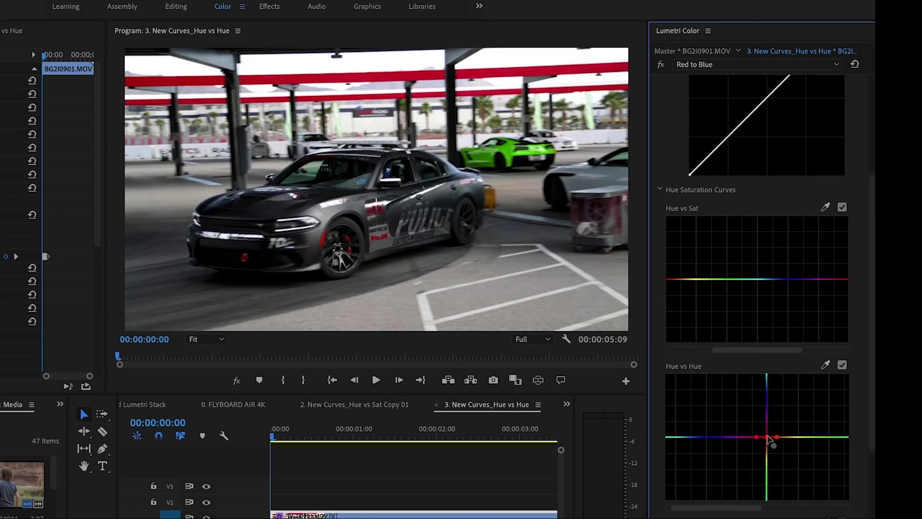
{"action": "left_click_drag", "start_coordinate": [768, 435], "coordinate": [770, 390]}
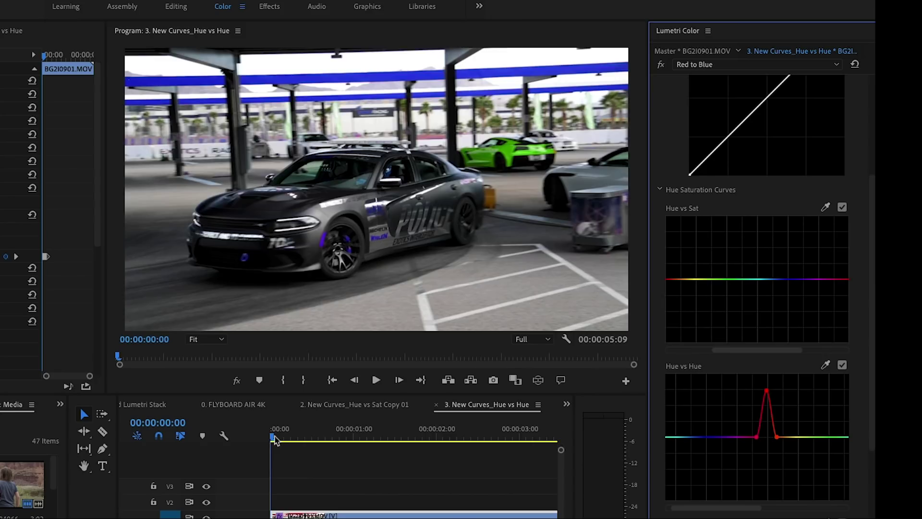
At 00:00:02:04, move the curve's outer red point outward and slightly up into magenta, and check the shot at 00:00:02:14
{"action": "left_click_drag", "start_coordinate": [274, 436], "coordinate": [451, 438]}
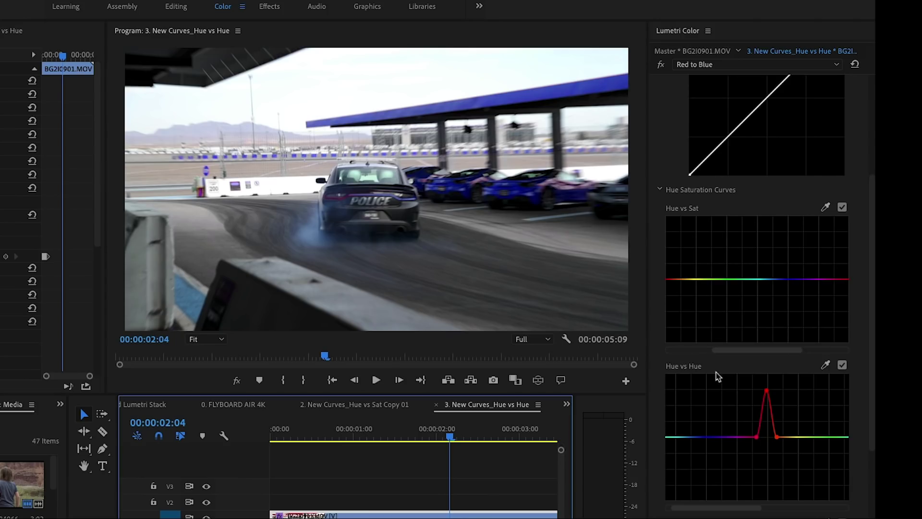
{"action": "left_click_drag", "start_coordinate": [757, 438], "coordinate": [740, 432]}
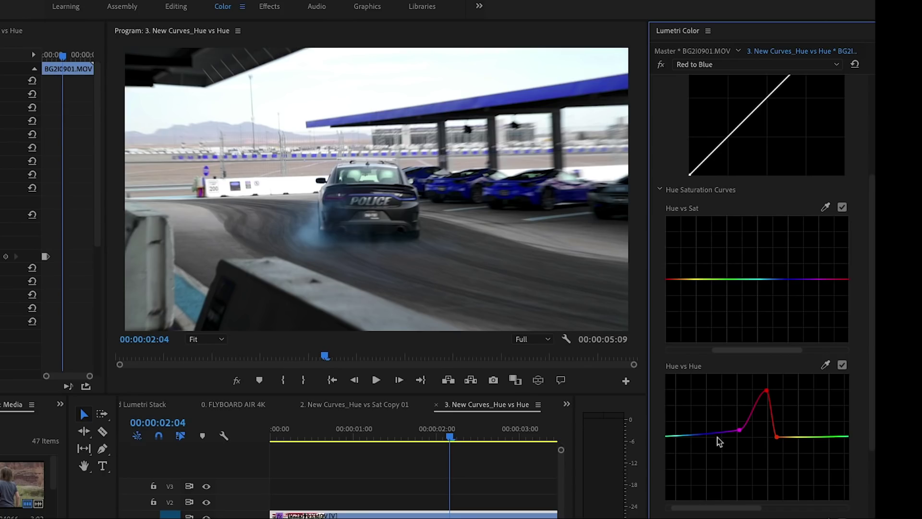
{"action": "left_click_drag", "start_coordinate": [452, 439], "coordinate": [485, 429]}
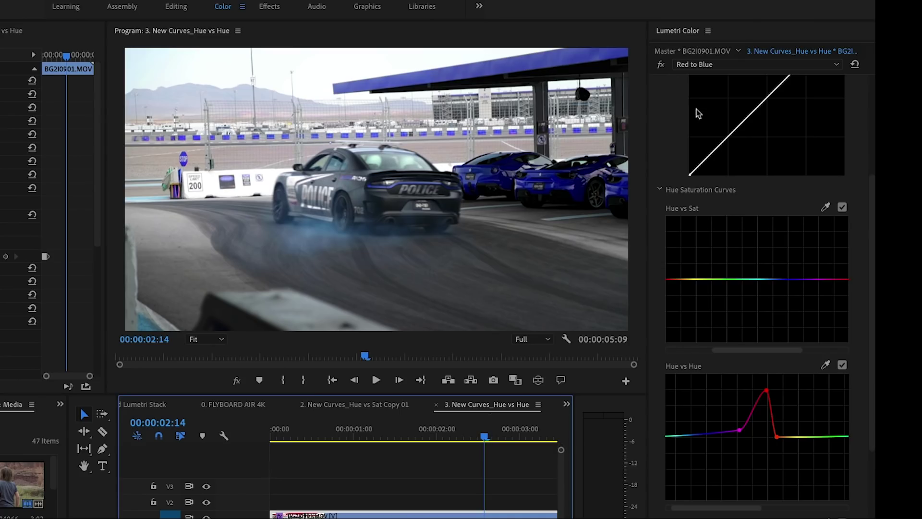
Switch between the two named Lumetri effects, bypass Red to Blue, and review the shot back to 00:00:01:02
{"action": "left_click", "coordinate": [712, 68]}
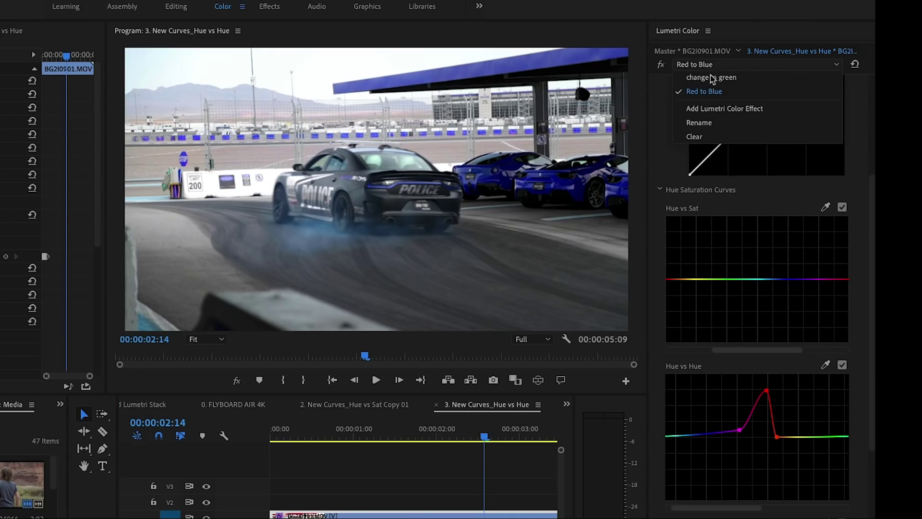
{"action": "left_click", "coordinate": [712, 78]}
{"action": "left_click", "coordinate": [701, 70]}
{"action": "left_click", "coordinate": [704, 92]}
{"action": "left_click", "coordinate": [662, 65]}
{"action": "left_click", "coordinate": [466, 439]}
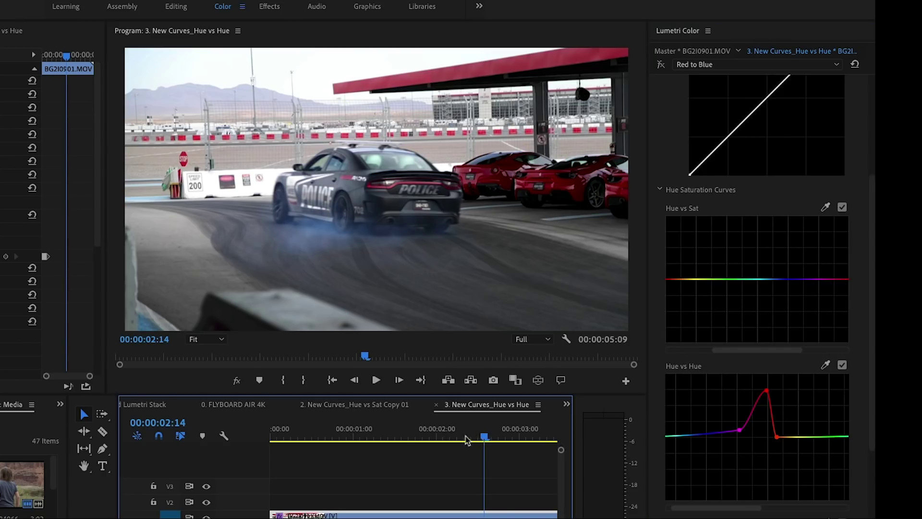
{"action": "key", "text": "j"}
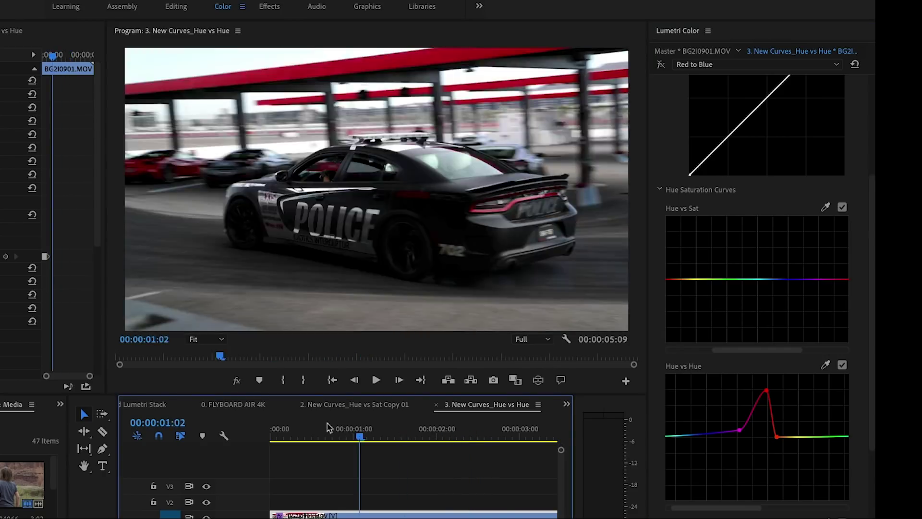
Select the "change to green" Lumetri effect at 00:00:00:05 and toggle its bypass
{"action": "left_click", "coordinate": [709, 65]}
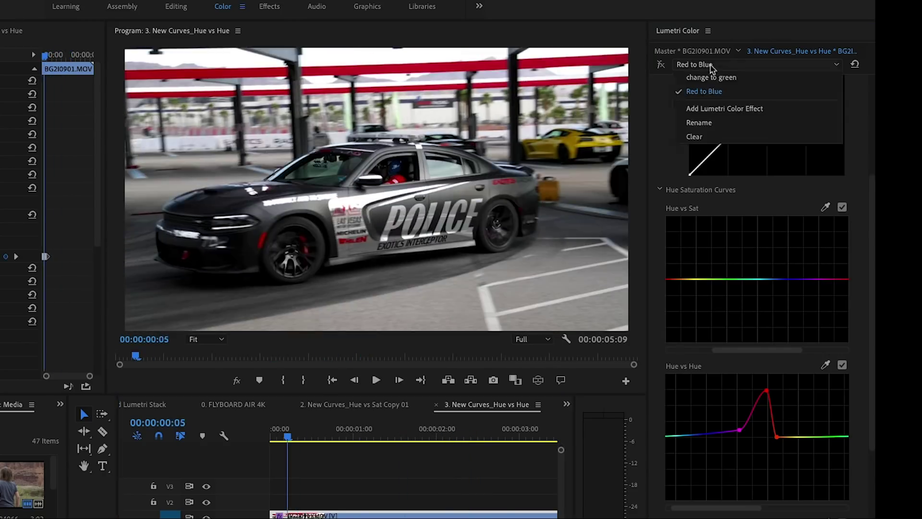
{"action": "left_click", "coordinate": [757, 78]}
{"action": "left_click", "coordinate": [661, 66]}
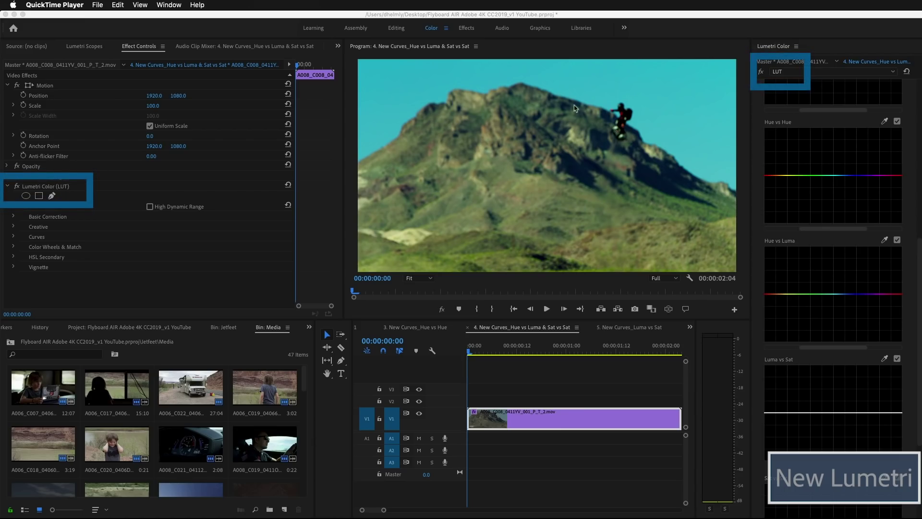
Toggle the LUT effect's bypass on the mountain clip to compare the shot with and without it
{"action": "left_click", "coordinate": [766, 74]}
{"action": "left_click", "coordinate": [763, 72]}
{"action": "left_click", "coordinate": [764, 73]}
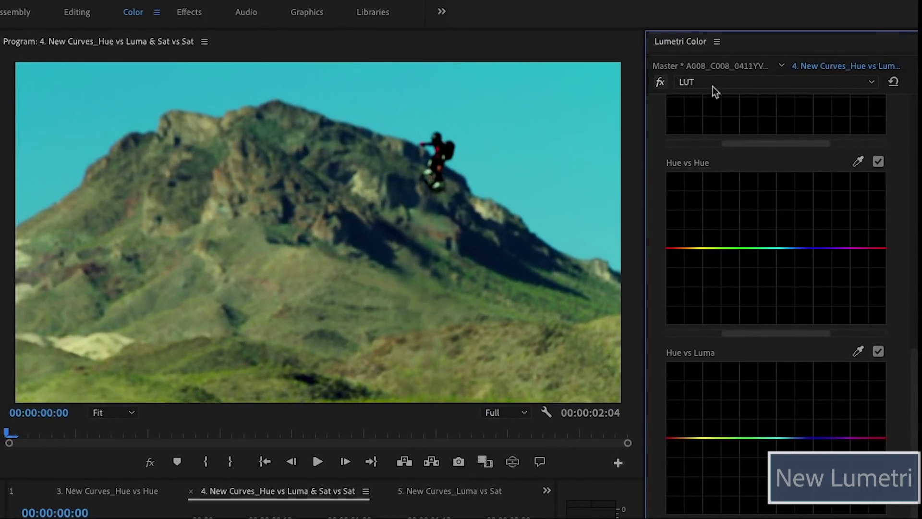
Add a second Lumetri Color effect to the mountain clip and rename it "darken sky"
{"action": "left_click", "coordinate": [793, 74]}
{"action": "left_click", "coordinate": [717, 118]}
{"action": "left_click", "coordinate": [736, 81]}
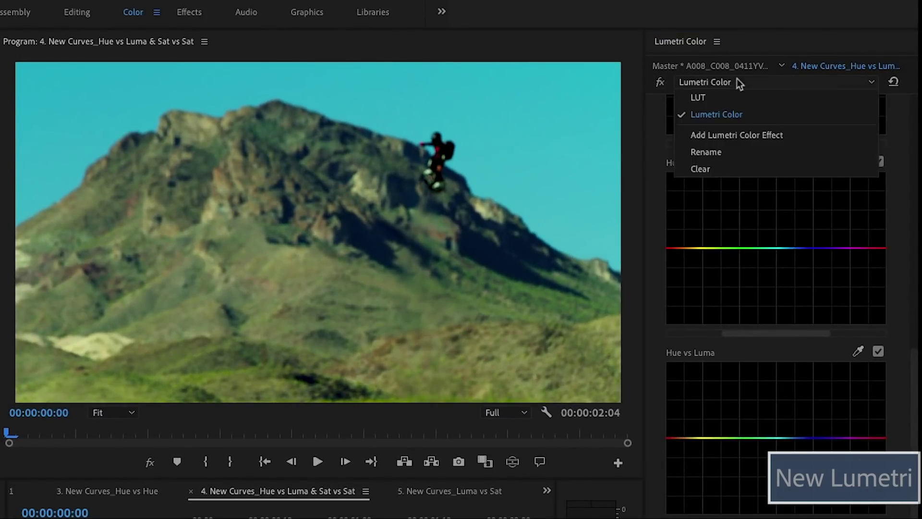
{"action": "left_click", "coordinate": [724, 152]}
{"action": "type", "text": "dar"}
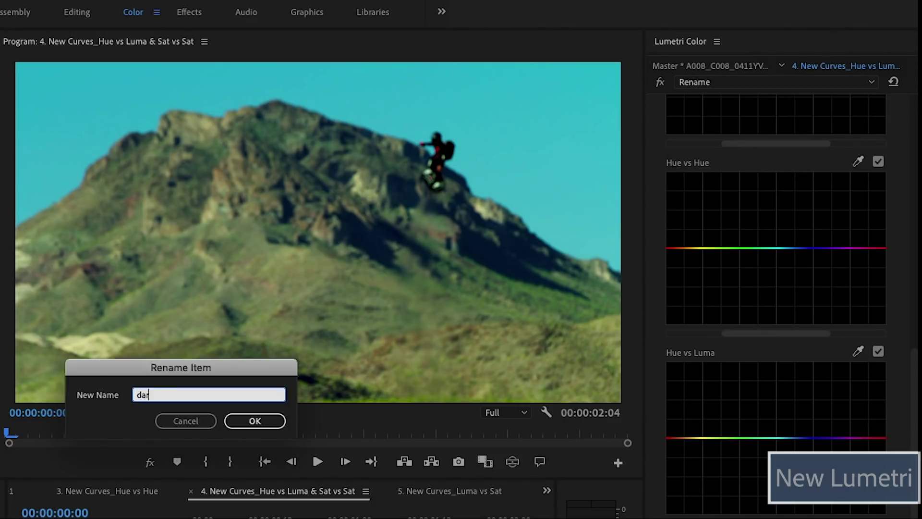
{"action": "type", "text": "ken sky"}
{"action": "key", "text": "Return"}
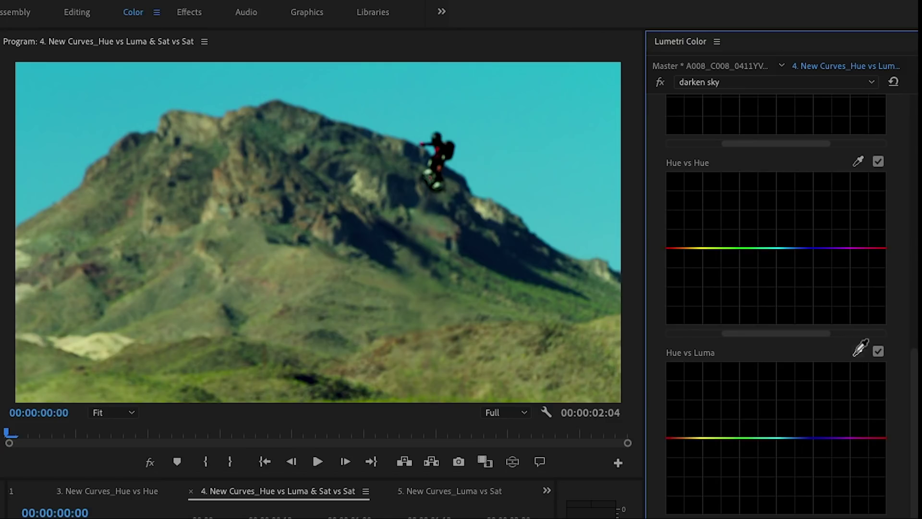
Sample the sky for the darken sky effect's Hue vs Luma curve and lower the middle cyan point slightly
{"action": "left_click", "coordinate": [572, 201]}
{"action": "left_click", "coordinate": [782, 438]}
{"action": "left_click_drag", "start_coordinate": [782, 440], "coordinate": [781, 459]}
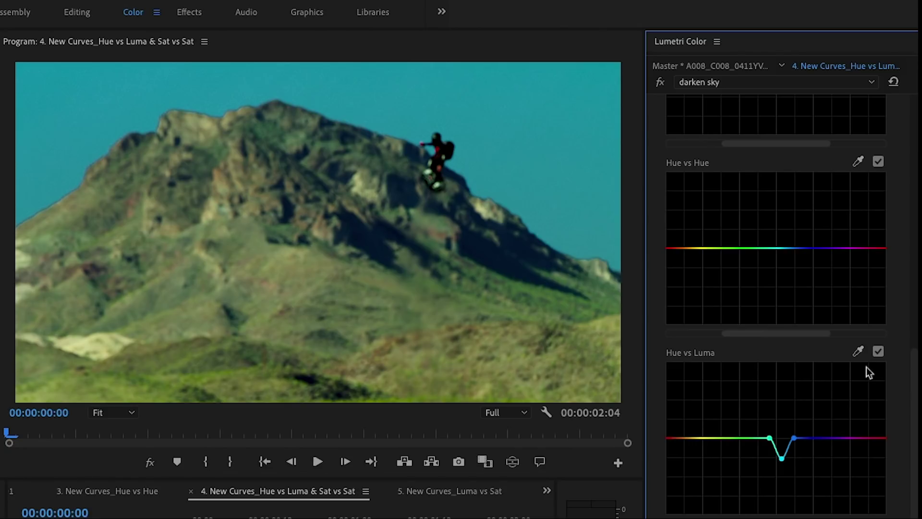
Add a third Lumetri Color effect to the clip and rename it "Grass"
{"action": "left_click", "coordinate": [870, 82]}
{"action": "left_click", "coordinate": [771, 135]}
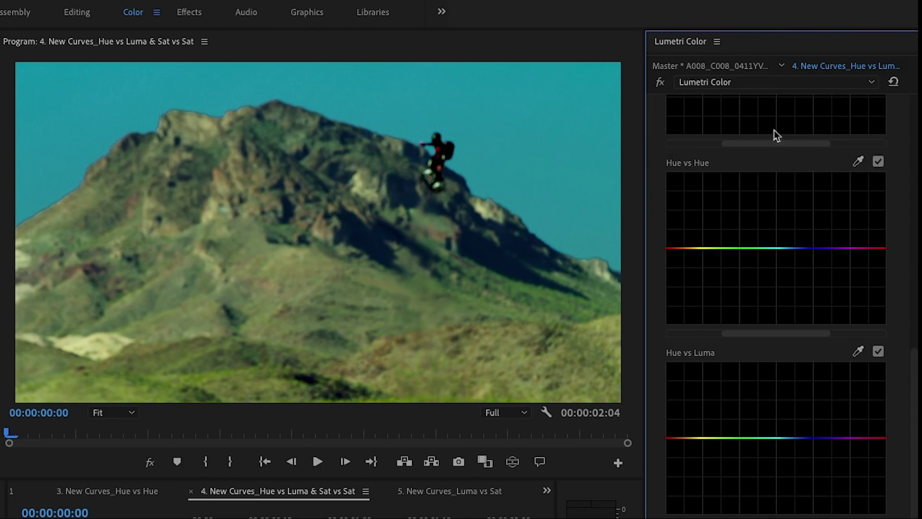
{"action": "left_click", "coordinate": [781, 84]}
{"action": "left_click", "coordinate": [737, 168]}
{"action": "type", "text": "Grass"}
{"action": "key", "text": "Return"}
Sample the green hillside for the Grass effect's Hue vs Luma curve and raise the middle green point
{"action": "left_click", "coordinate": [859, 352]}
{"action": "left_click", "coordinate": [526, 292]}
{"action": "left_click_drag", "start_coordinate": [728, 436], "coordinate": [730, 401]}
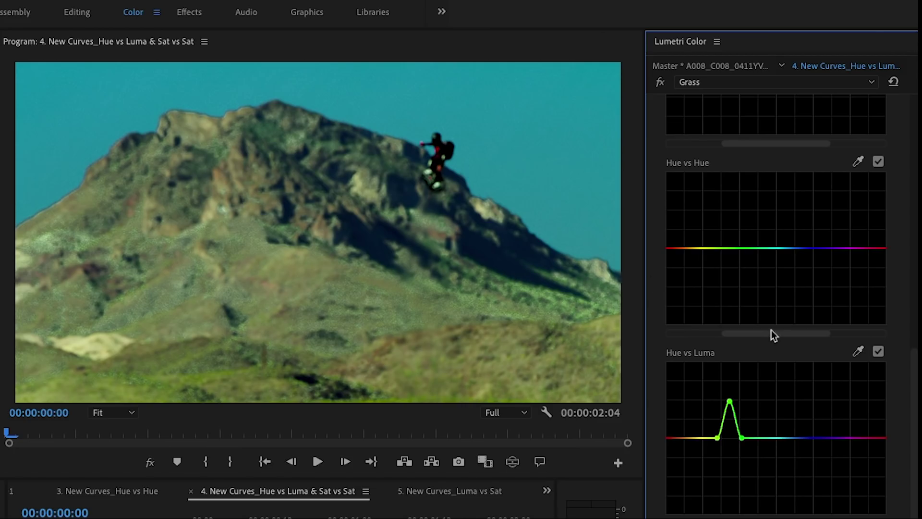
{"action": "left_click", "coordinate": [820, 82]}
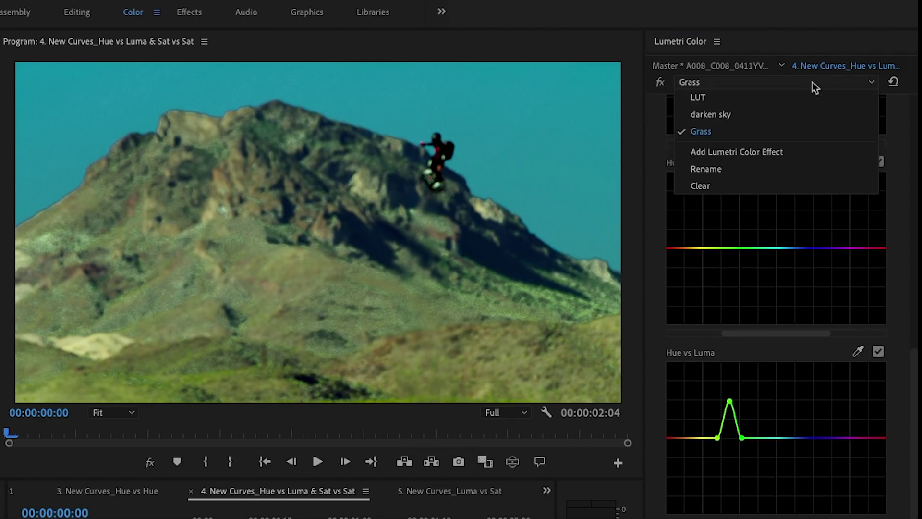
{"action": "left_click", "coordinate": [657, 133]}
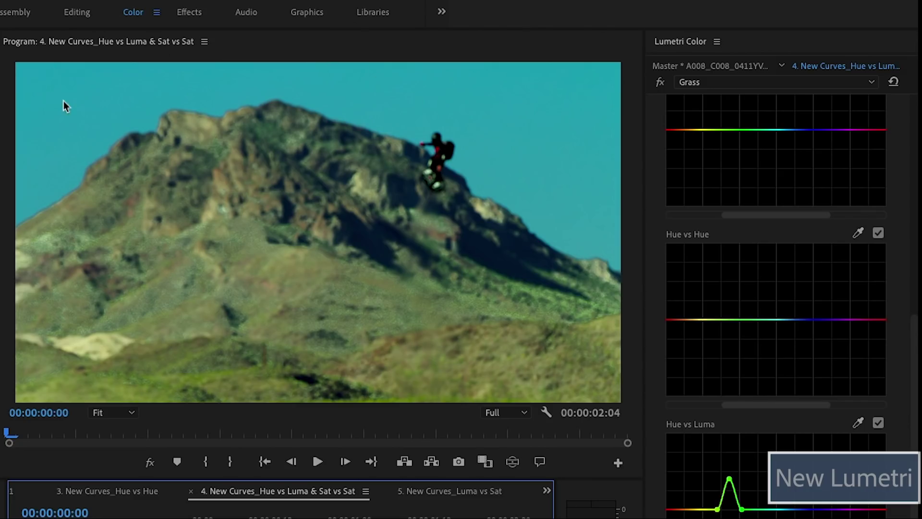
Add a fourth Lumetri Color effect to the clip and rename it "RGB Adj"
{"action": "left_click_drag", "start_coordinate": [900, 414], "coordinate": [906, 199]}
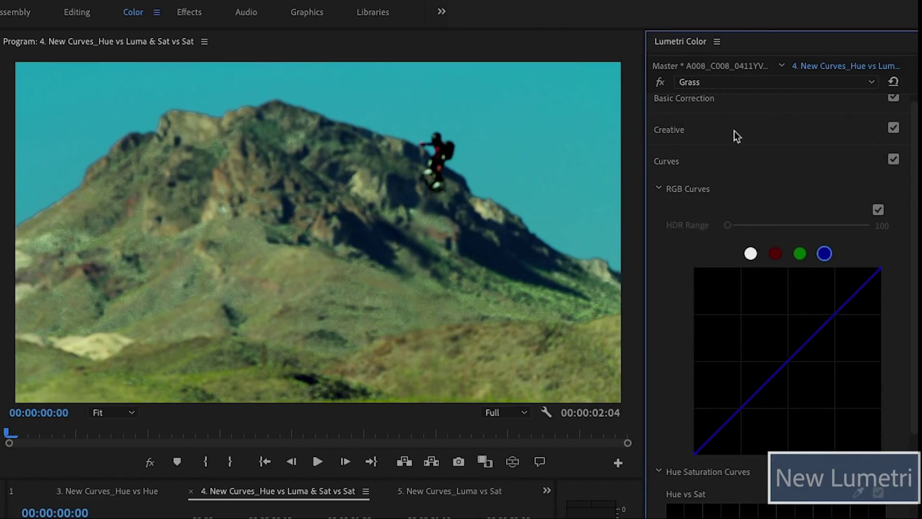
{"action": "left_click", "coordinate": [739, 84]}
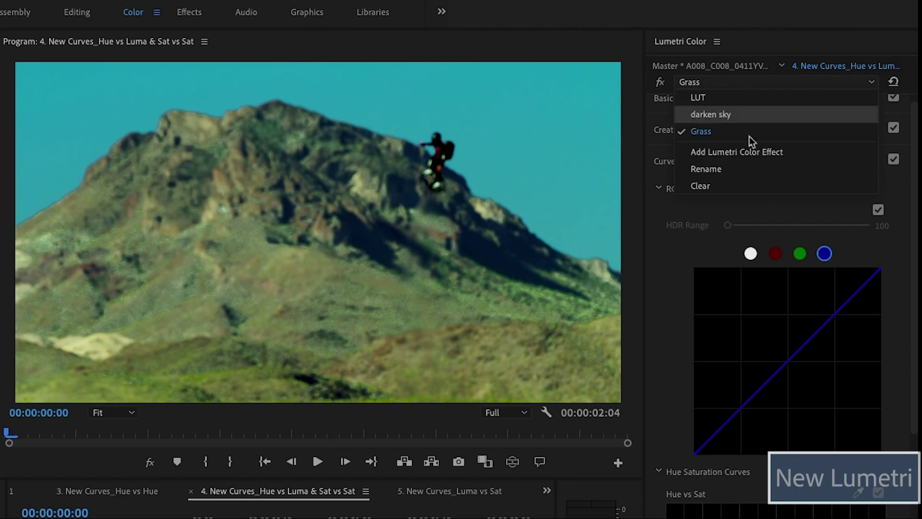
{"action": "left_click", "coordinate": [753, 154]}
{"action": "left_click", "coordinate": [739, 82]}
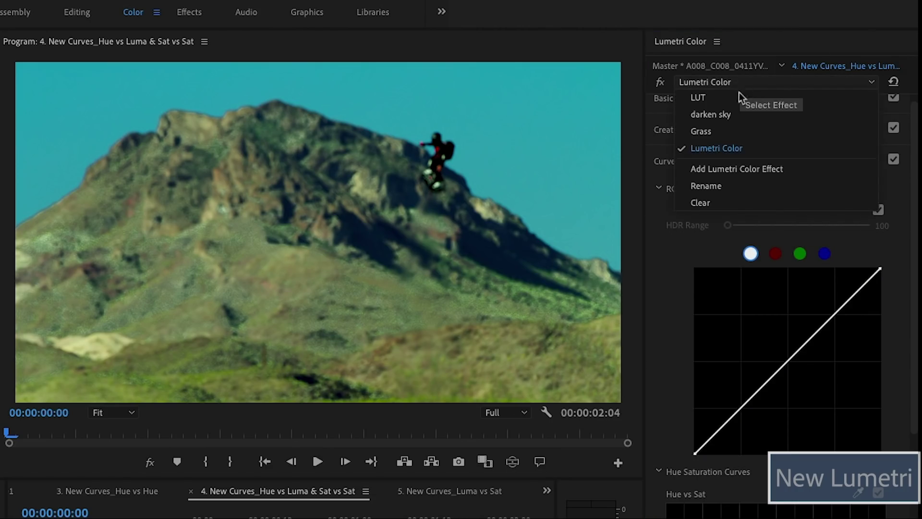
{"action": "left_click", "coordinate": [733, 188]}
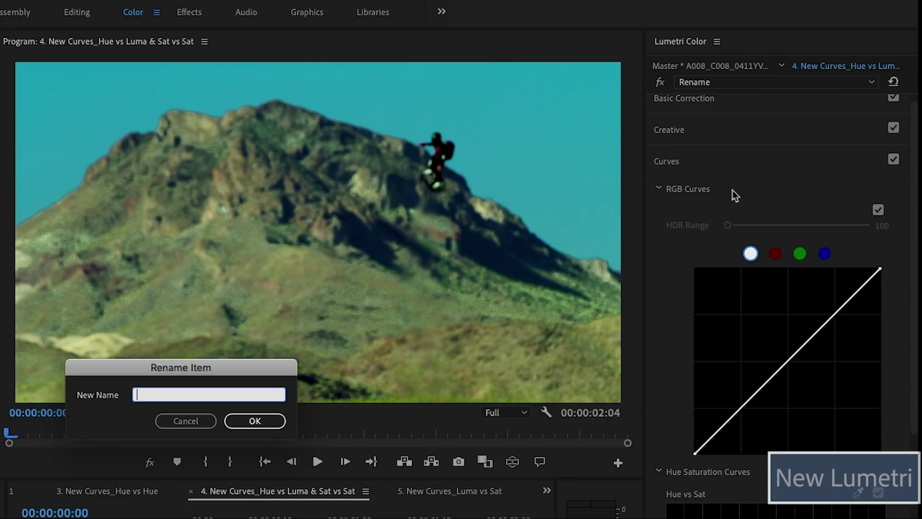
{"action": "type", "text": "RGB A"}
{"action": "type", "text": "jd"}
{"action": "key", "text": "BackSpace"}
{"action": "key", "text": "BackSpace"}
{"action": "type", "text": "dj"}
{"action": "left_click", "coordinate": [277, 420]}
Shape the RGB Adj effect's blue curve into an S by raising an upper point and slightly lowering a lower one, and save the project
{"action": "left_click", "coordinate": [824, 254]}
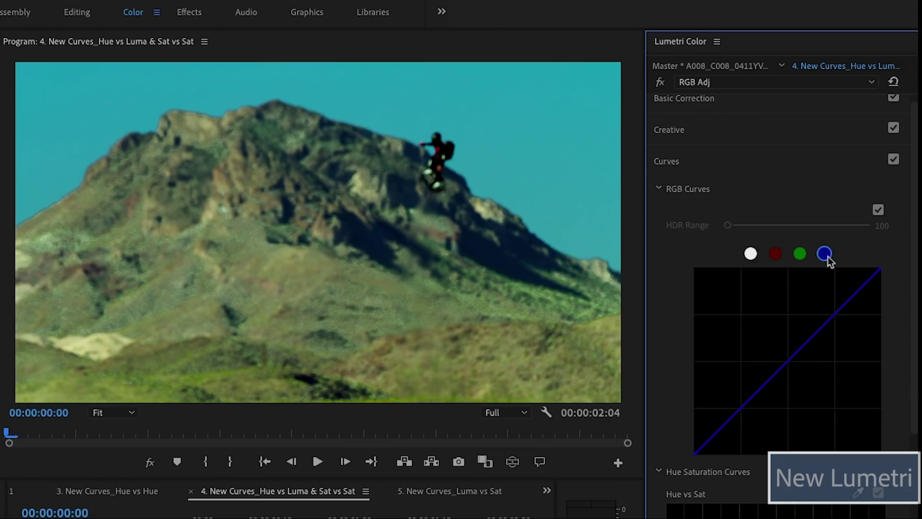
{"action": "left_click", "coordinate": [835, 312]}
{"action": "left_click", "coordinate": [736, 414]}
{"action": "left_click_drag", "start_coordinate": [835, 313], "coordinate": [826, 302]}
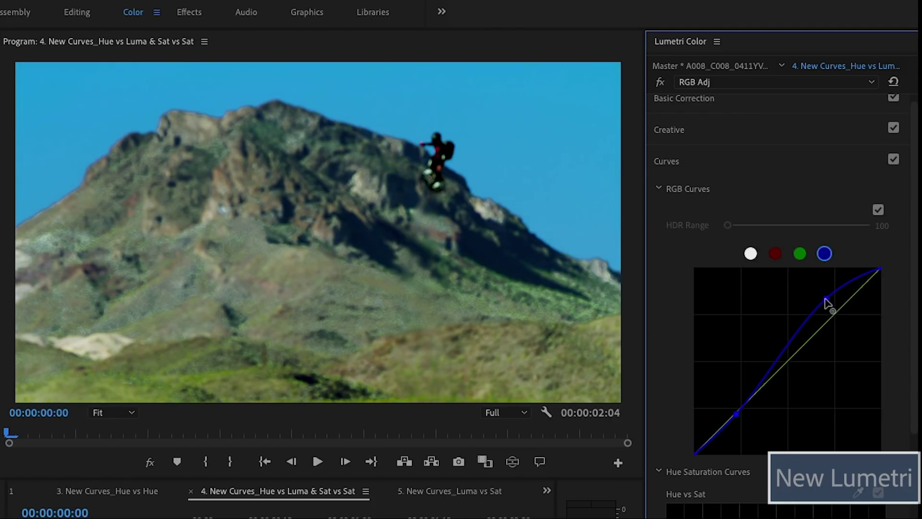
{"action": "left_click_drag", "start_coordinate": [736, 415], "coordinate": [738, 418]}
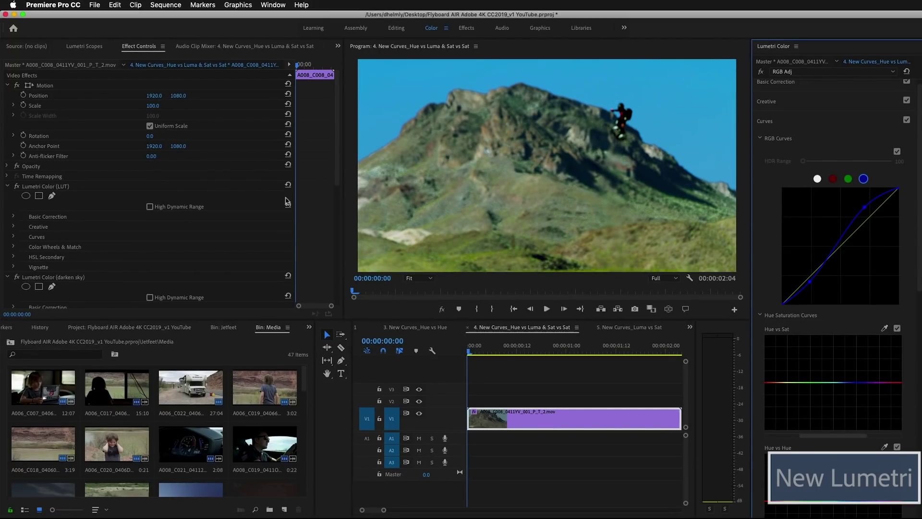
{"action": "key", "text": "super+s"}
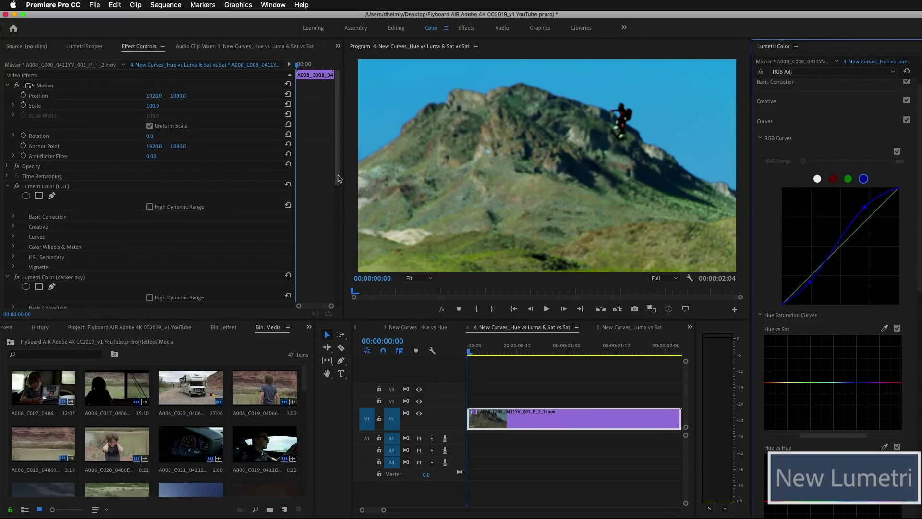
Move the RGB Adj effect up the clip's effect stack, above Grass and darken sky and directly below LUT
{"action": "left_click_drag", "start_coordinate": [338, 178], "coordinate": [335, 282]}
{"action": "left_click_drag", "start_coordinate": [51, 248], "coordinate": [54, 162]}
{"action": "scroll", "coordinate": [99, 166], "scroll_direction": "up", "scroll_amount": 2}
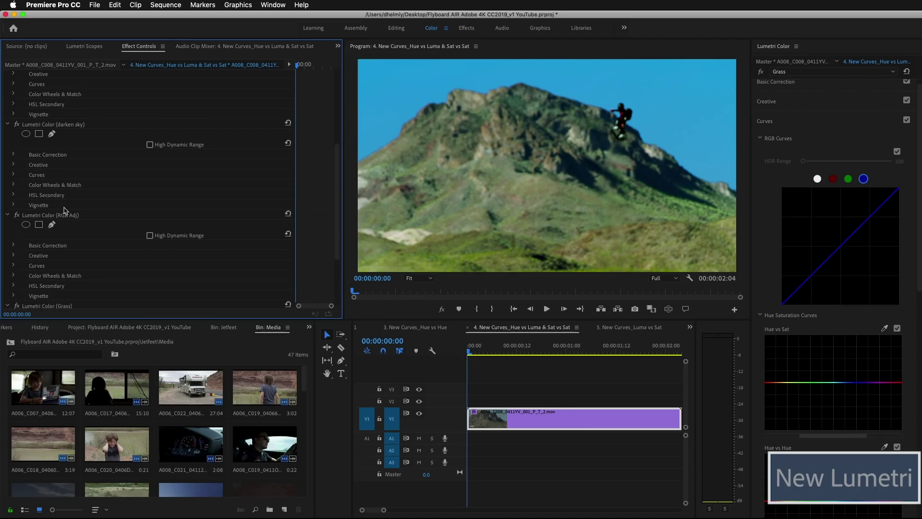
{"action": "left_click_drag", "start_coordinate": [54, 217], "coordinate": [53, 124]}
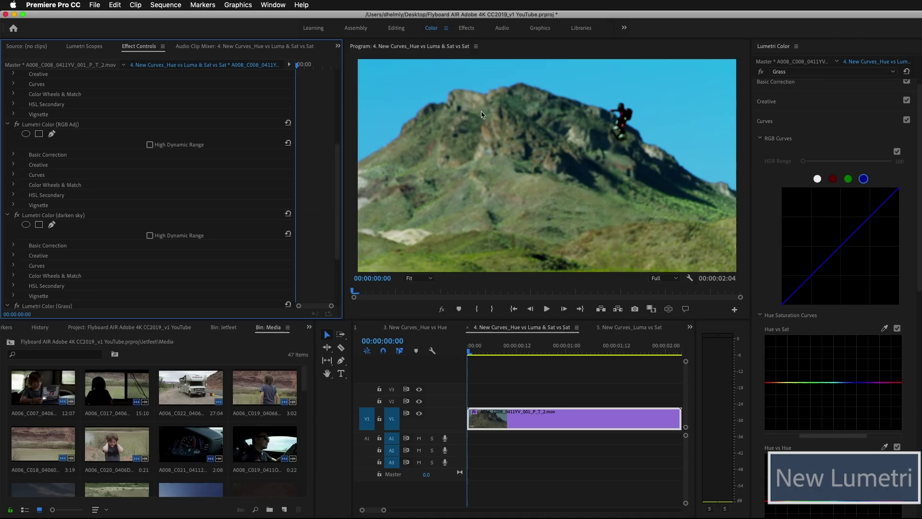
{"action": "left_click_drag", "start_coordinate": [336, 166], "coordinate": [350, 117]}
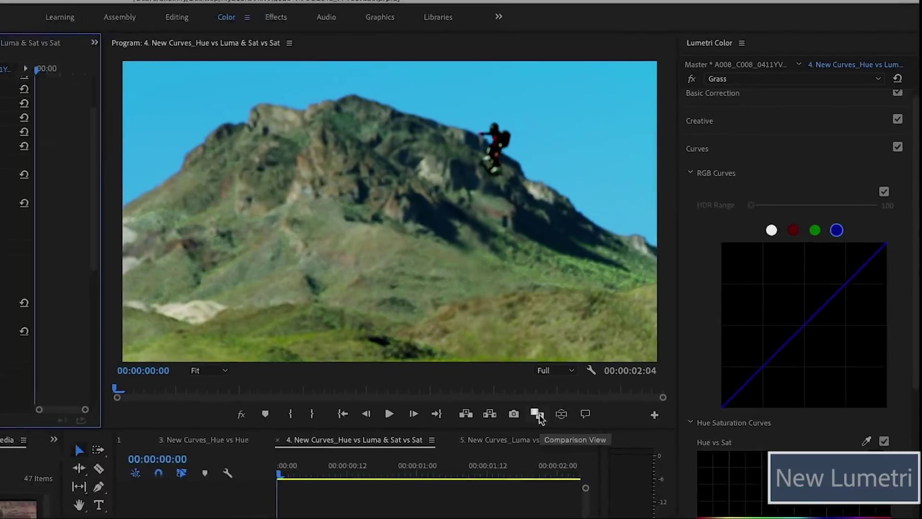
Turn on the before/after comparison view with a vertical split and shift the divider slightly near the middle
{"action": "left_click", "coordinate": [651, 309]}
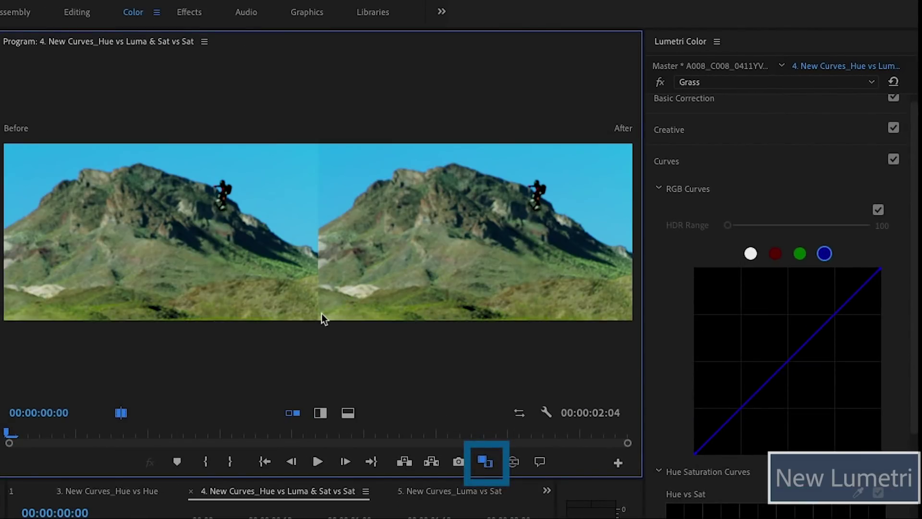
{"action": "left_click", "coordinate": [321, 413]}
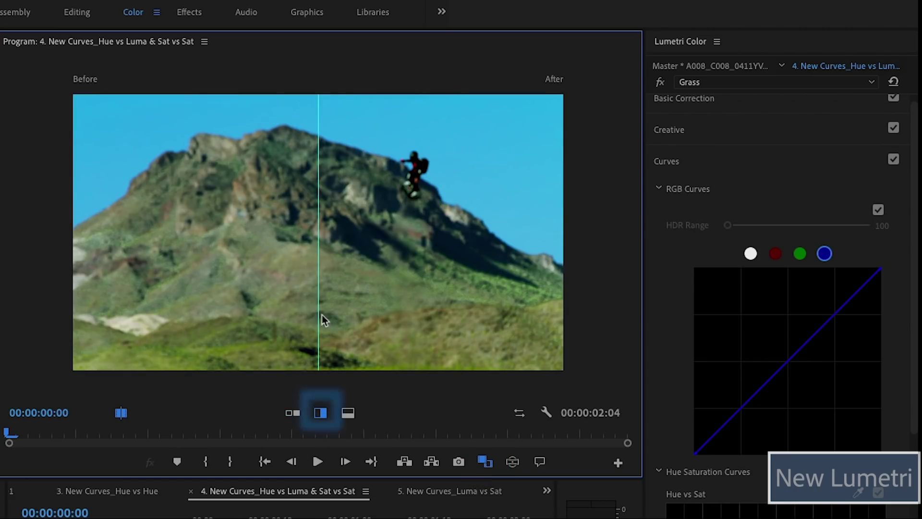
{"action": "mouse_move", "coordinate": [319, 315]}
{"action": "left_mouse_down"}
{"action": "mouse_move", "coordinate": [360, 313]}
{"action": "mouse_move", "coordinate": [305, 313]}
{"action": "mouse_move", "coordinate": [314, 313]}
{"action": "left_mouse_up"}
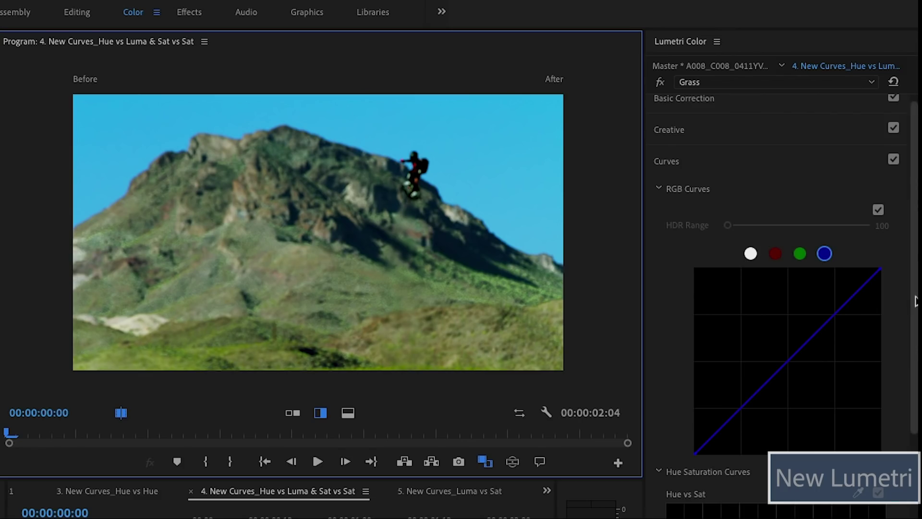
Pull the Grass effect's middle green Hue vs Luma point below the baseline and compare the hillside across the split
{"action": "scroll", "coordinate": [880, 297], "scroll_direction": "down", "scroll_amount": 10}
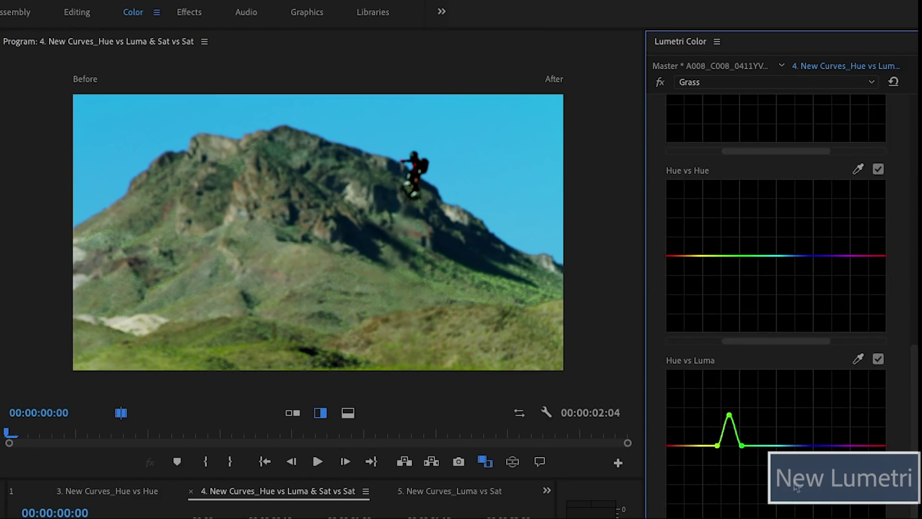
{"action": "left_click_drag", "start_coordinate": [730, 424], "coordinate": [729, 480]}
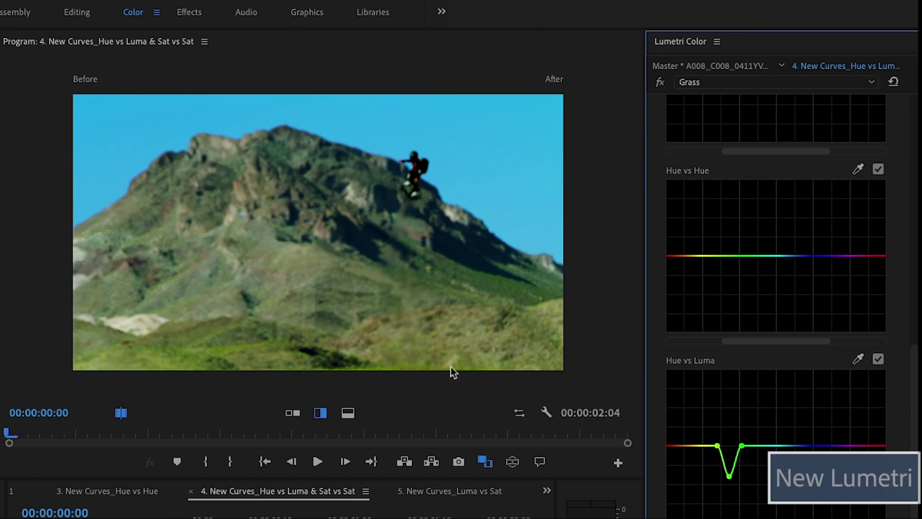
{"action": "left_click", "coordinate": [333, 324]}
{"action": "left_click_drag", "start_coordinate": [332, 325], "coordinate": [454, 325]}
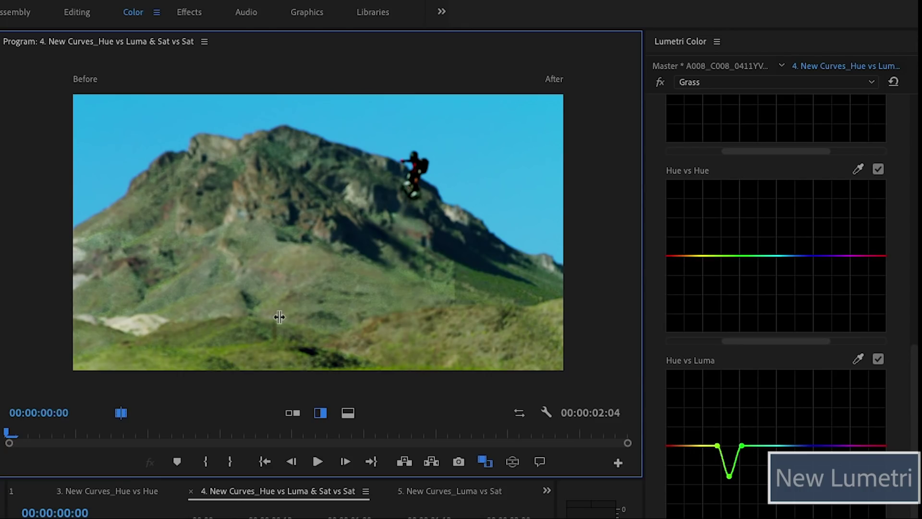
{"action": "left_click_drag", "start_coordinate": [279, 317], "coordinate": [312, 296]}
Raise the Grass effect's middle green Hue vs Luma point almost to the curve's maximum and check the hillside across the split
{"action": "left_click", "coordinate": [729, 475]}
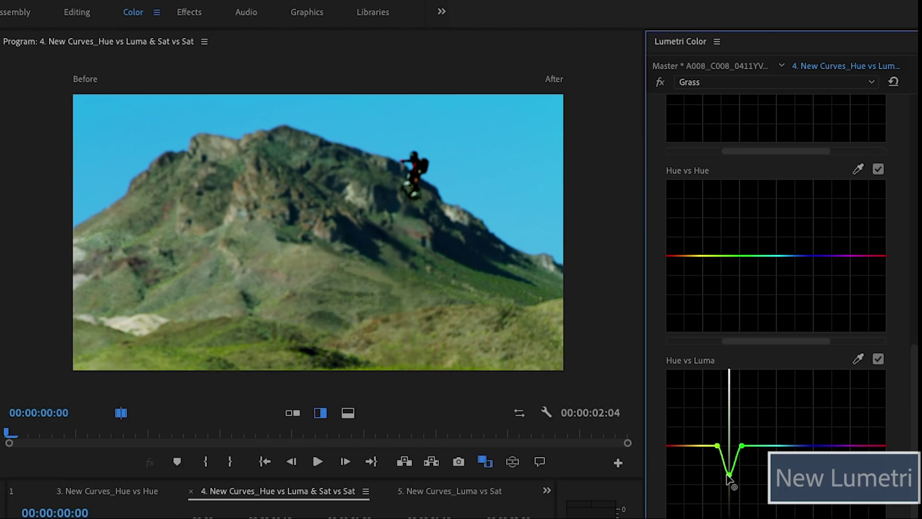
{"action": "left_click_drag", "start_coordinate": [726, 475], "coordinate": [729, 376]}
{"action": "mouse_move", "coordinate": [283, 323]}
{"action": "left_mouse_down"}
{"action": "mouse_move", "coordinate": [526, 335]}
{"action": "mouse_move", "coordinate": [282, 326]}
{"action": "left_mouse_up"}
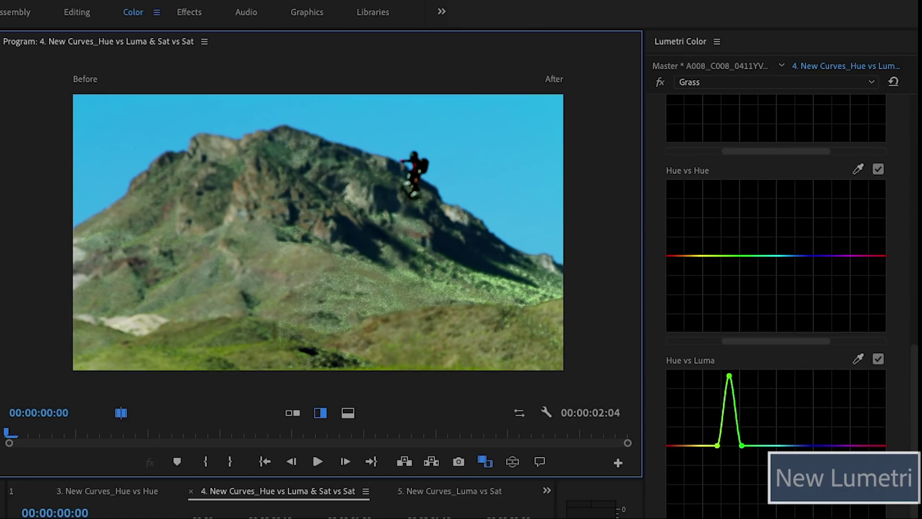
Sample the sky for the Grass effect's Sat vs Sat curve, lower the middle point strongly, and compare the sky across the split
{"action": "scroll", "coordinate": [775, 288], "scroll_direction": "down", "scroll_amount": 2}
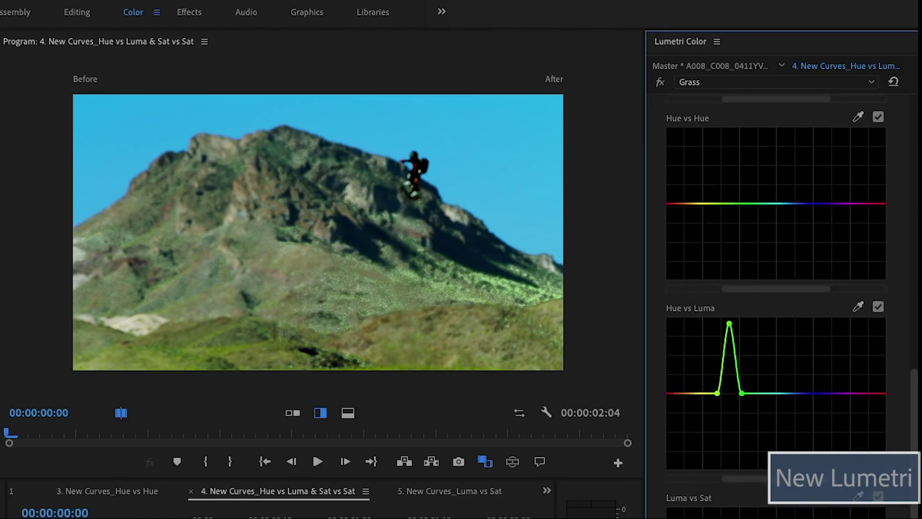
{"action": "scroll", "coordinate": [776, 289], "scroll_direction": "down", "scroll_amount": 3}
{"action": "scroll", "coordinate": [775, 288], "scroll_direction": "down", "scroll_amount": 1}
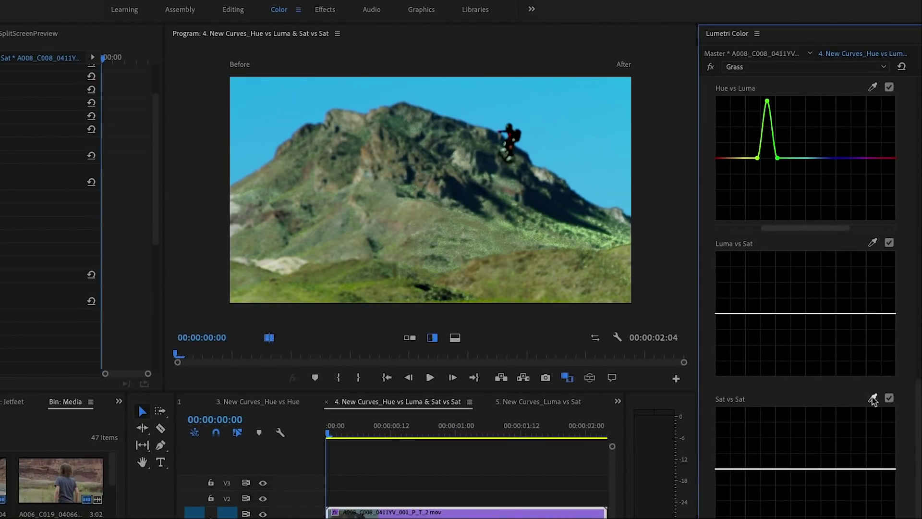
{"action": "left_click", "coordinate": [873, 400]}
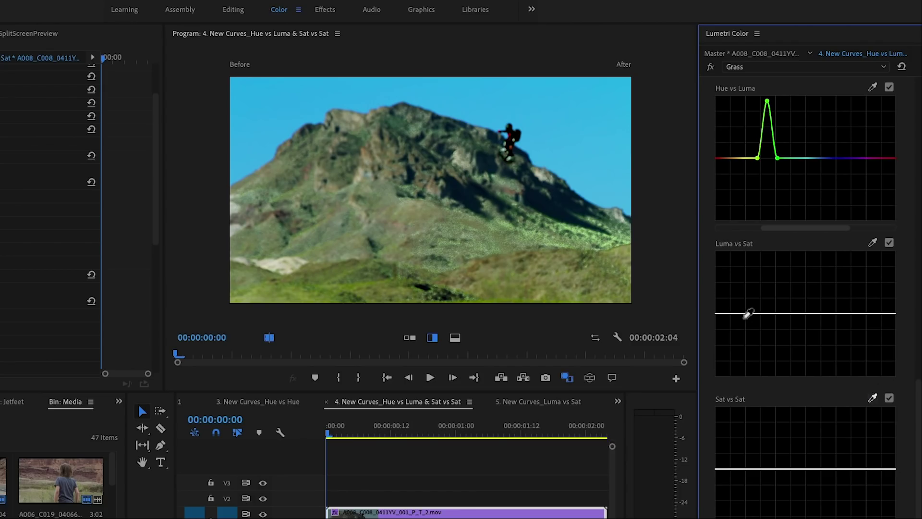
{"action": "left_click", "coordinate": [592, 135]}
{"action": "left_click_drag", "start_coordinate": [807, 474], "coordinate": [806, 511]}
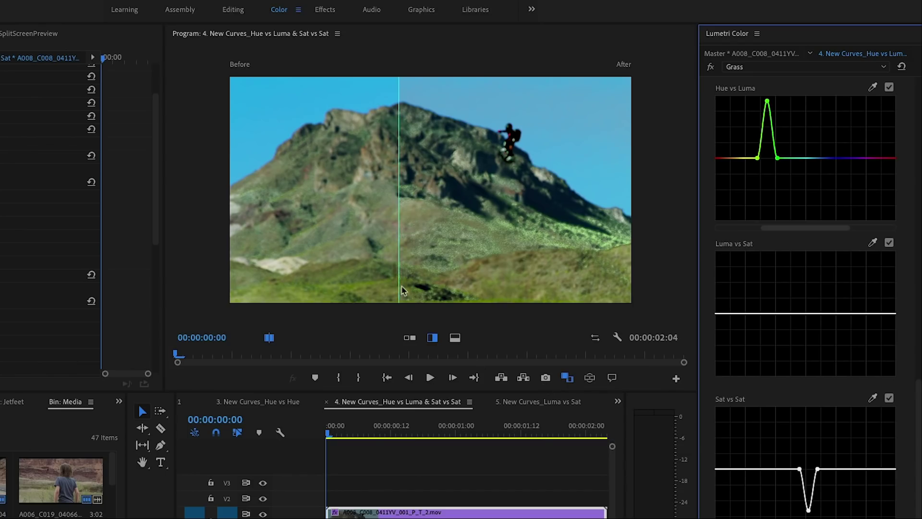
{"action": "left_click_drag", "start_coordinate": [399, 286], "coordinate": [443, 259]}
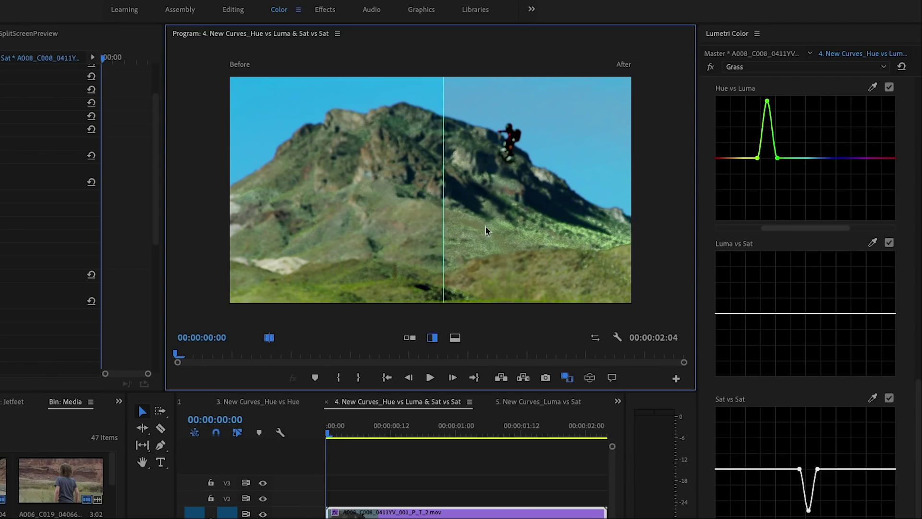
Turn off the comparison view and raise the Grass effect's middle Sat vs Sat point well above the baseline to strengthen the sky
{"action": "left_click", "coordinate": [567, 378]}
{"action": "left_click_drag", "start_coordinate": [809, 510], "coordinate": [808, 442]}
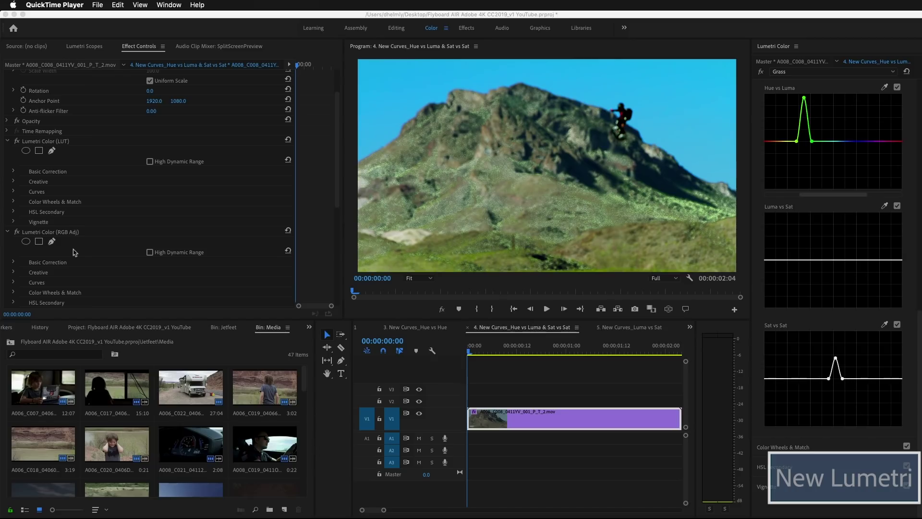
Open the 5. New Curves_Luma vs Sat sequence and move the playhead to the river shot at 00:00:53:23
{"action": "left_click", "coordinate": [616, 330]}
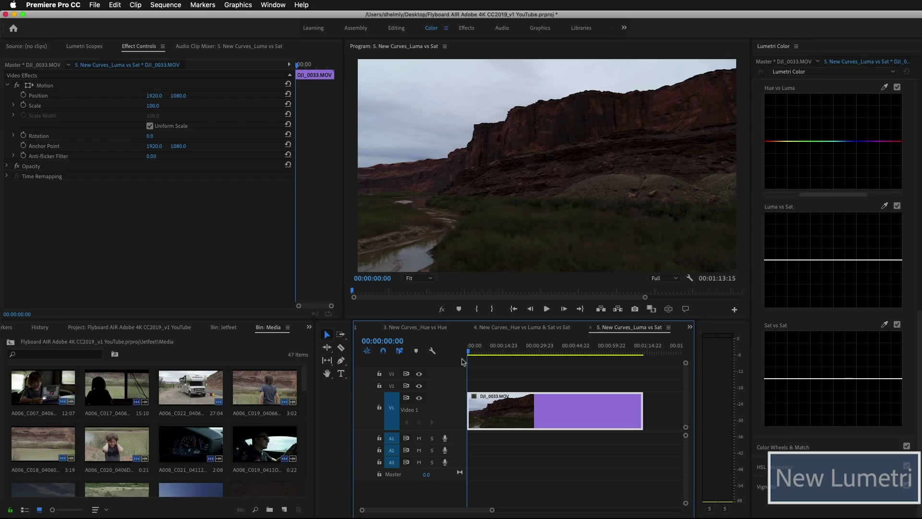
{"action": "left_click_drag", "start_coordinate": [470, 352], "coordinate": [599, 371]}
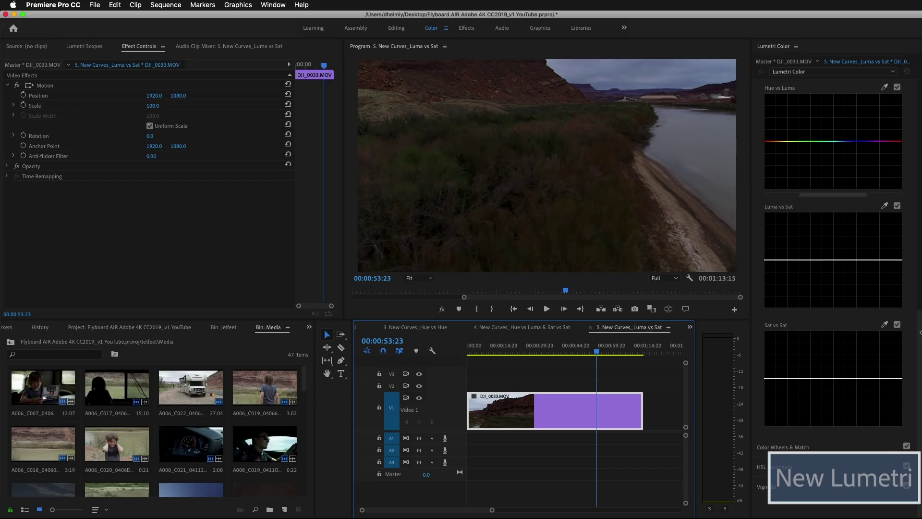
Bend the blue RGB curve into a gentle S by raising the highlights and lowering the shadows, and toggle the effect to compare
{"action": "scroll", "coordinate": [881, 152], "scroll_direction": "up", "scroll_amount": 10}
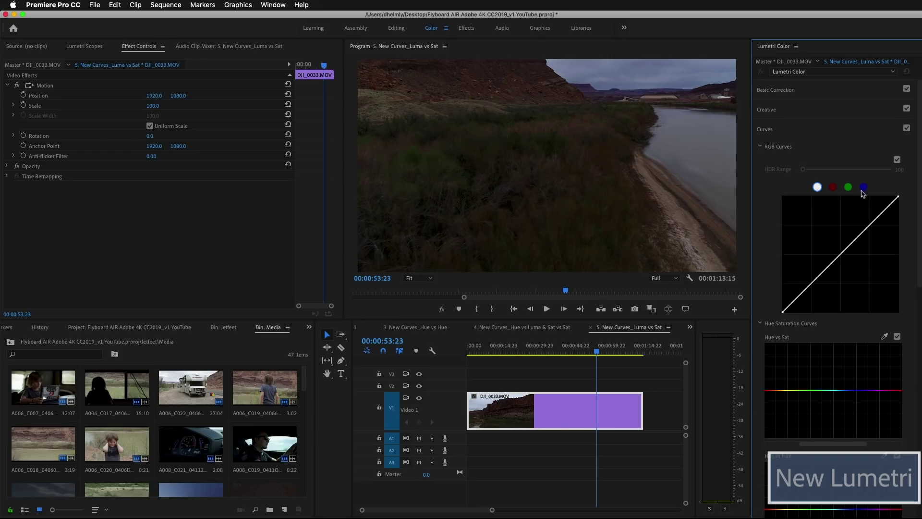
{"action": "left_click", "coordinate": [863, 188]}
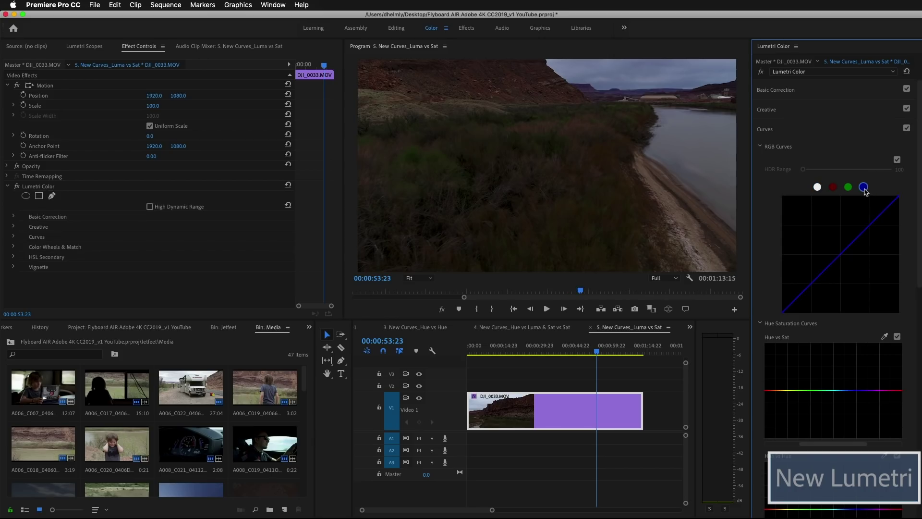
{"action": "left_click", "coordinate": [871, 225]}
{"action": "left_click", "coordinate": [810, 285]}
{"action": "left_click_drag", "start_coordinate": [870, 225], "coordinate": [867, 223]}
{"action": "left_click_drag", "start_coordinate": [810, 287], "coordinate": [811, 289]}
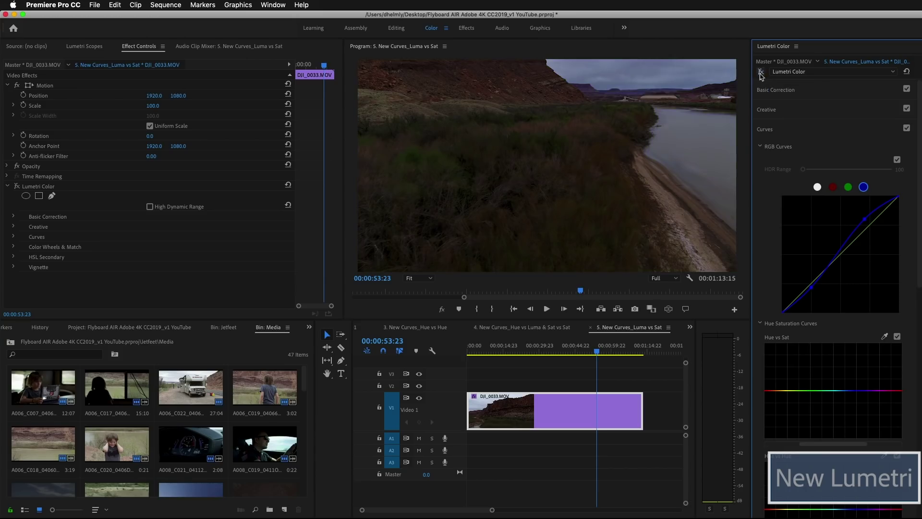
{"action": "left_click", "coordinate": [759, 72]}
Rename the clip's Lumetri Color effect to RGB
{"action": "left_click", "coordinate": [784, 73]}
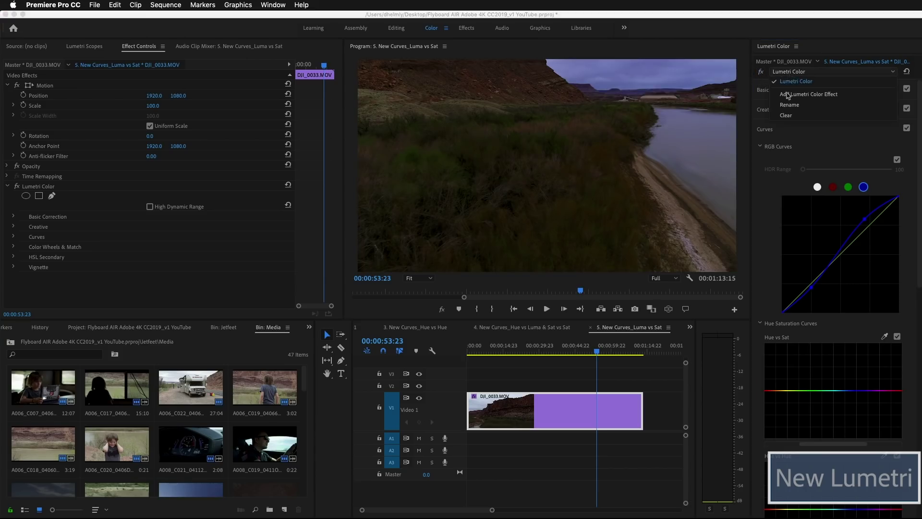
{"action": "left_click", "coordinate": [788, 105]}
{"action": "type", "text": "RGB"}
{"action": "key", "text": "Return"}
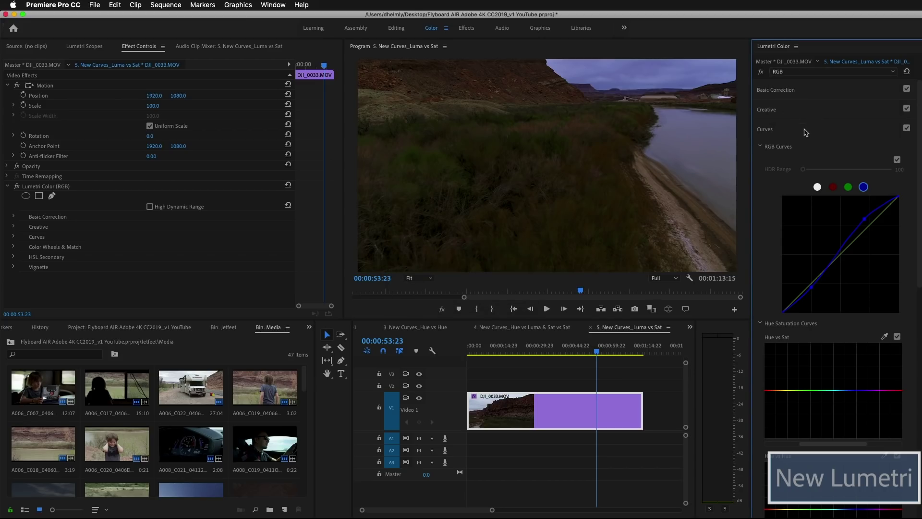
Sample the sky for the RGB effect's Luma vs Sat curve and raise the middle point to just below the maximum
{"action": "scroll", "coordinate": [891, 247], "scroll_direction": "down", "scroll_amount": 10}
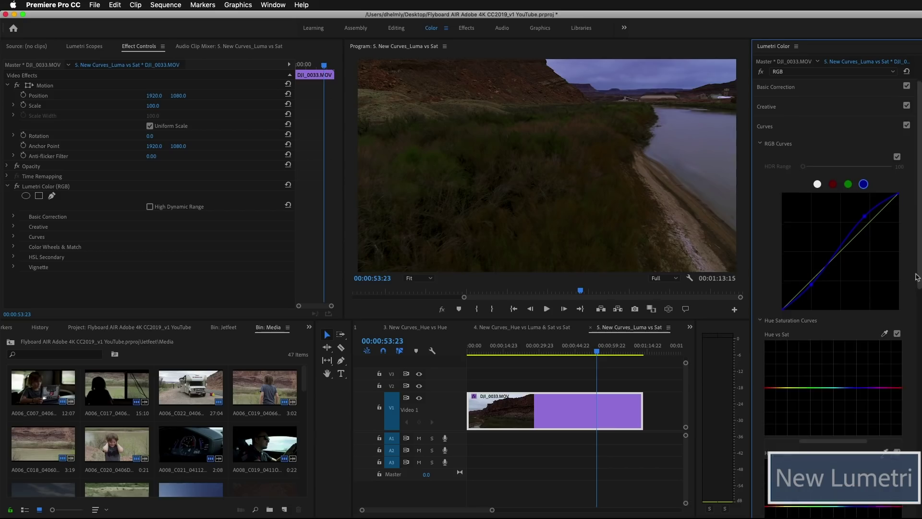
{"action": "scroll", "coordinate": [833, 288], "scroll_direction": "down", "scroll_amount": 3}
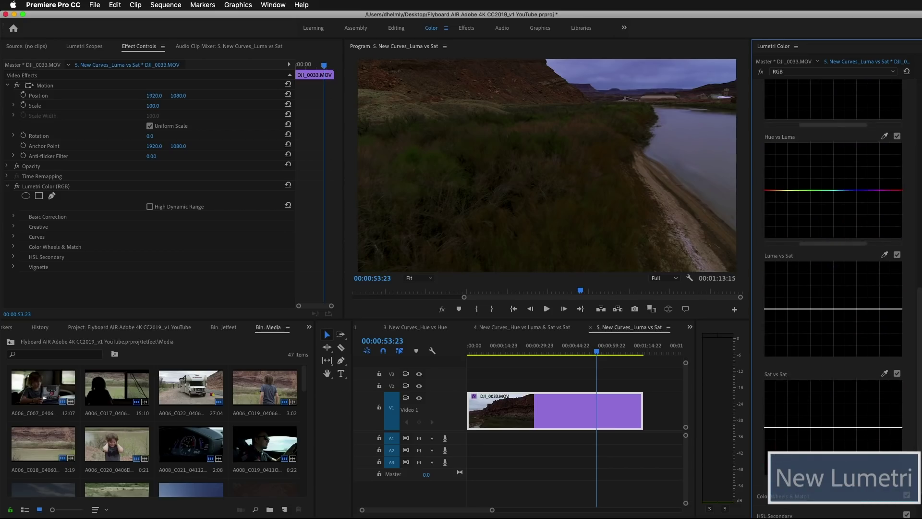
{"action": "left_click", "coordinate": [884, 255]}
{"action": "left_click", "coordinate": [607, 84]}
{"action": "left_click_drag", "start_coordinate": [837, 310], "coordinate": [836, 265]}
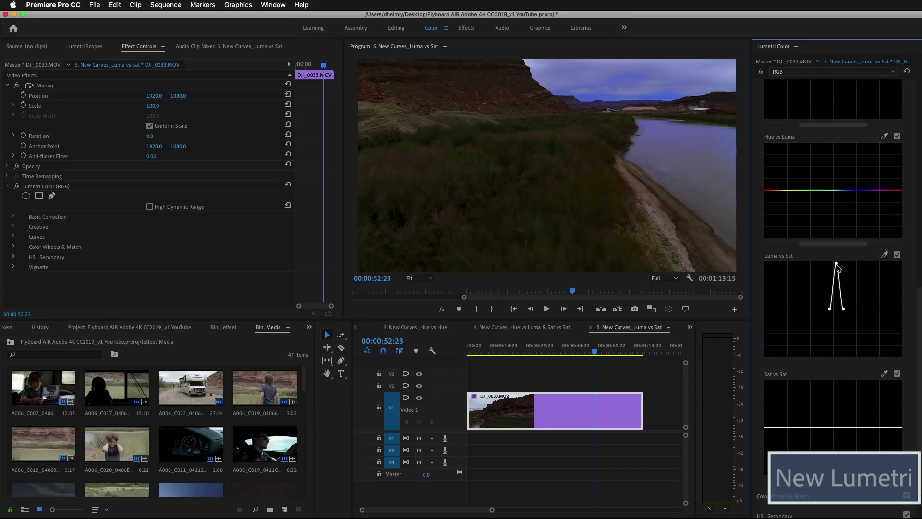
{"action": "left_click_drag", "start_coordinate": [840, 274], "coordinate": [839, 278]}
Check the Luma vs Sat adjustment at the start and near the end of the DJI_0033.MOV clip
{"action": "left_click_drag", "start_coordinate": [565, 354], "coordinate": [469, 351]}
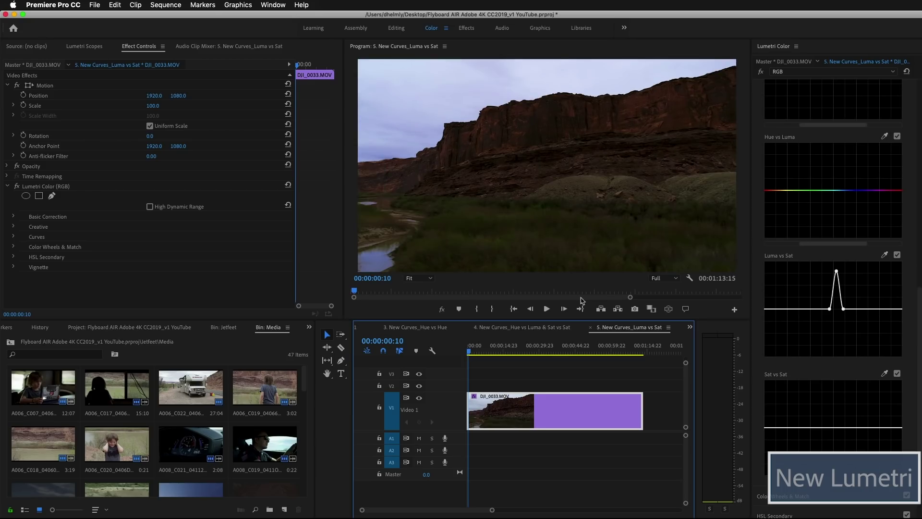
{"action": "left_click", "coordinate": [639, 350]}
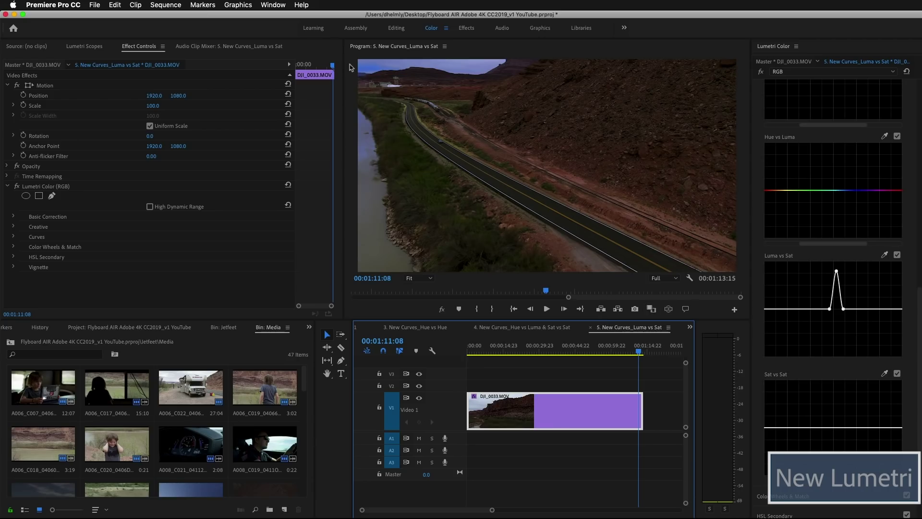
{"action": "left_click", "coordinate": [617, 350]}
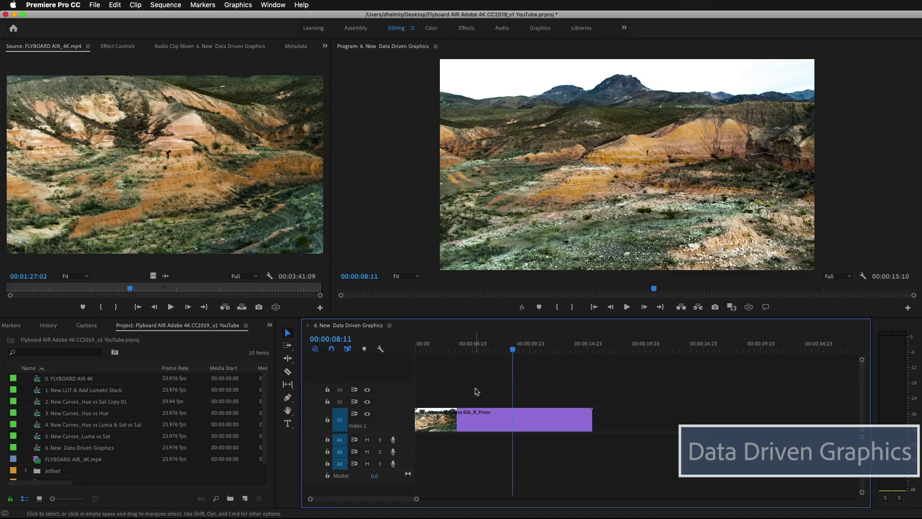
Switch to After Effects and preview the animation of the 04_data_driven_graphic_02 composition
{"action": "key", "text": "super+Tab"}
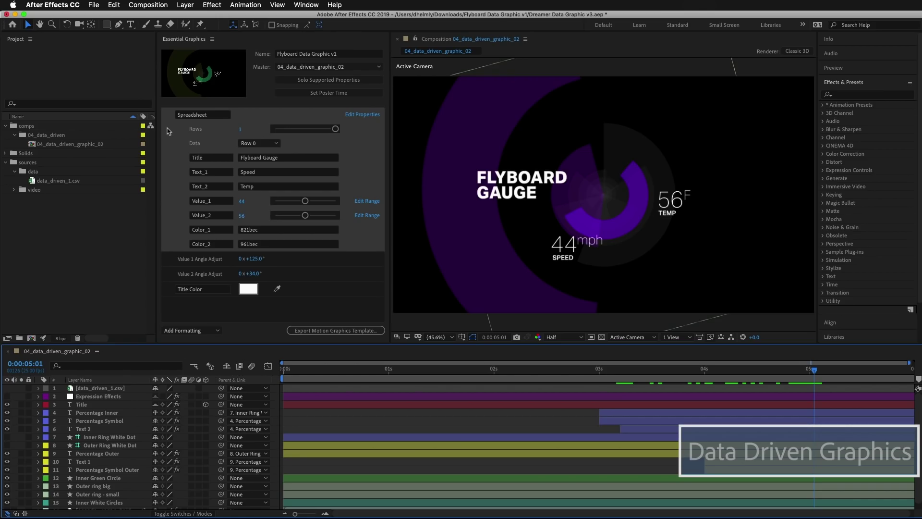
{"action": "left_click", "coordinate": [259, 311]}
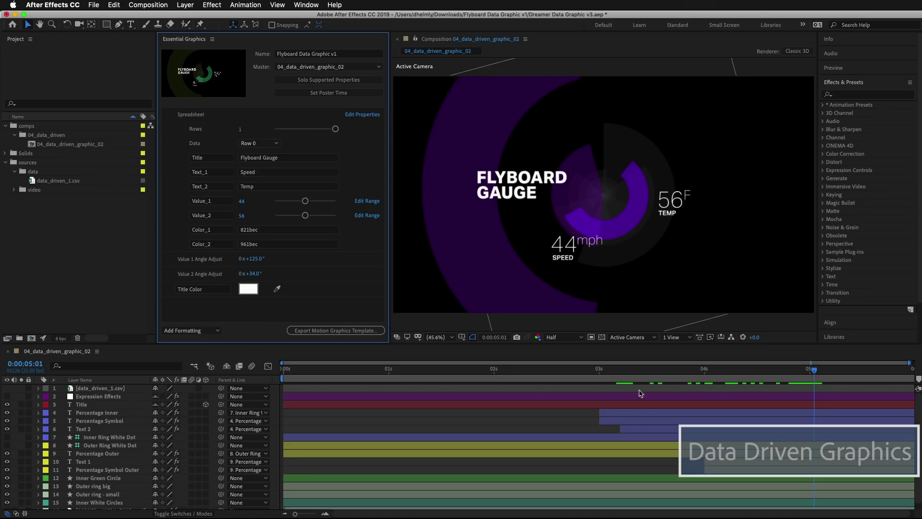
{"action": "left_click_drag", "start_coordinate": [816, 374], "coordinate": [609, 369]}
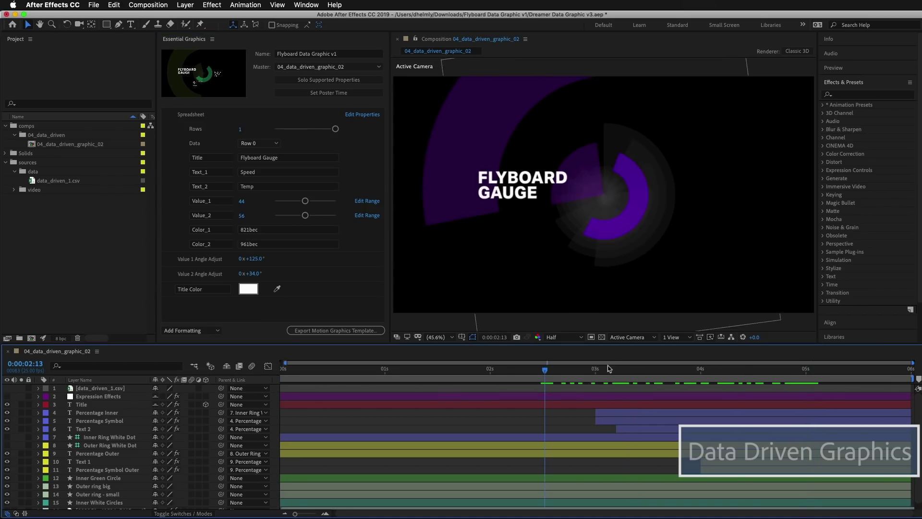
{"action": "key", "text": "space"}
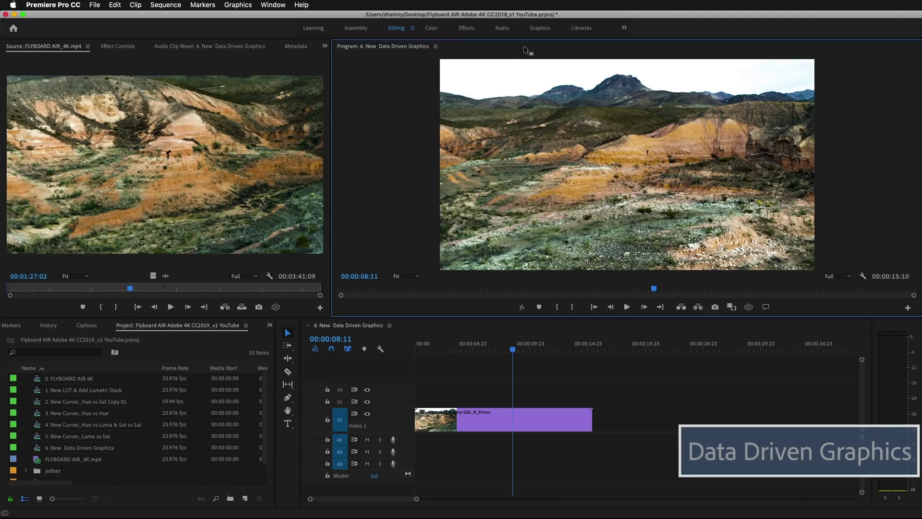
Return to Premiere Pro, show the Graphics workspace and sort the motion graphics templates by Recent
{"action": "left_click", "coordinate": [540, 28]}
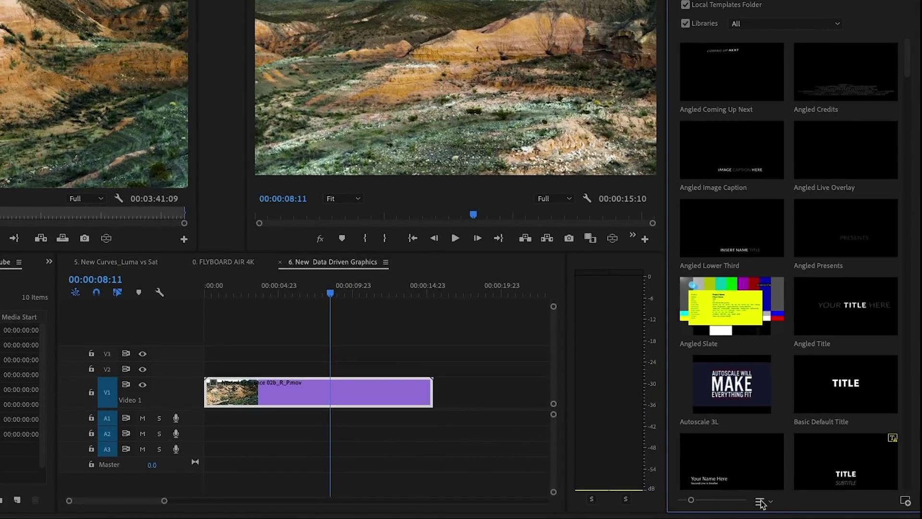
{"action": "left_click", "coordinate": [797, 499]}
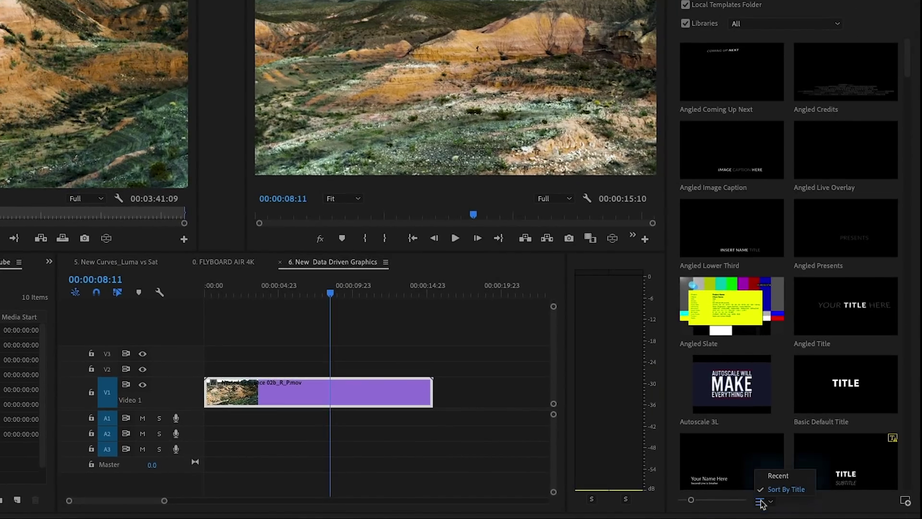
{"action": "left_click", "coordinate": [797, 480]}
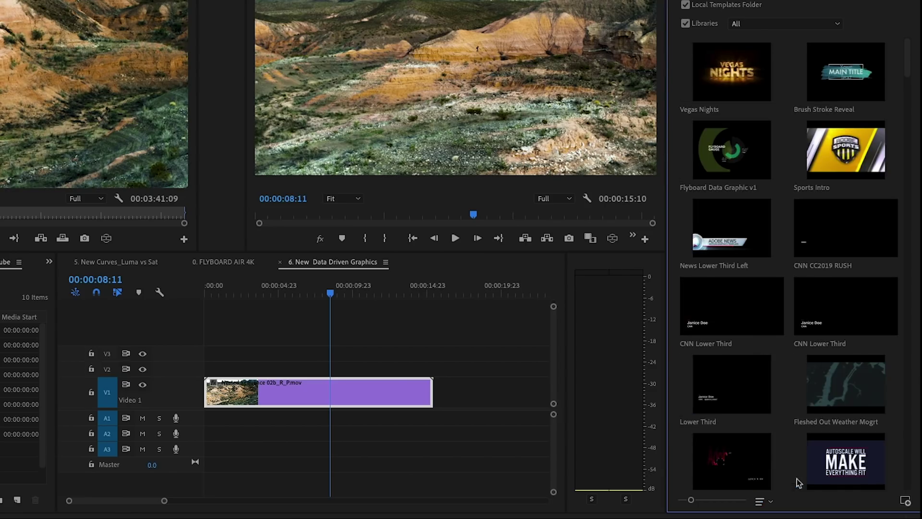
Place the Flyboard Data Graphic v1 template on track V2 at the playhead above the landscape clip and set it to frame size
{"action": "left_click", "coordinate": [738, 160]}
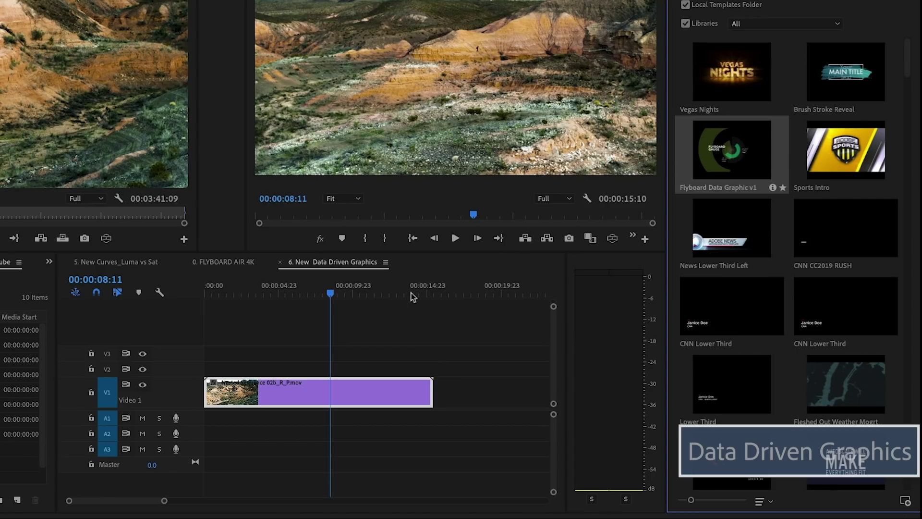
{"action": "left_click_drag", "start_coordinate": [412, 296], "coordinate": [346, 369]}
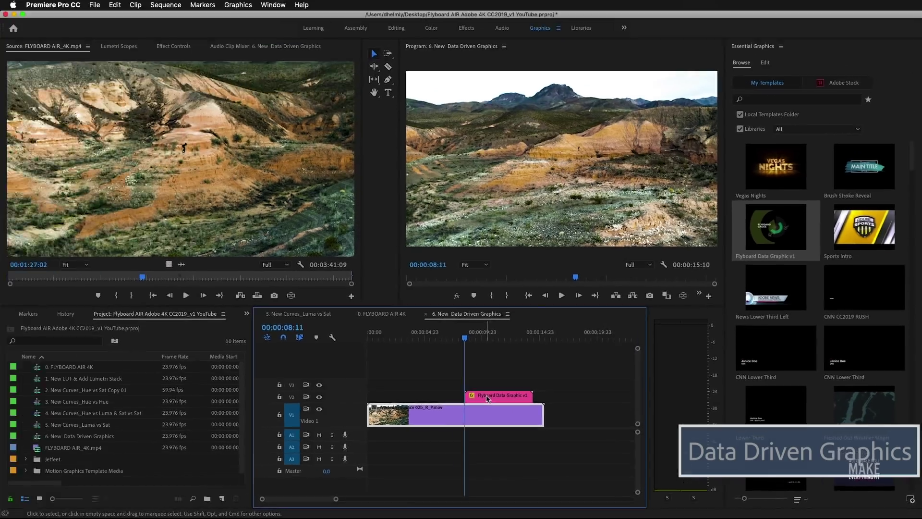
{"action": "right_click", "coordinate": [359, 371]}
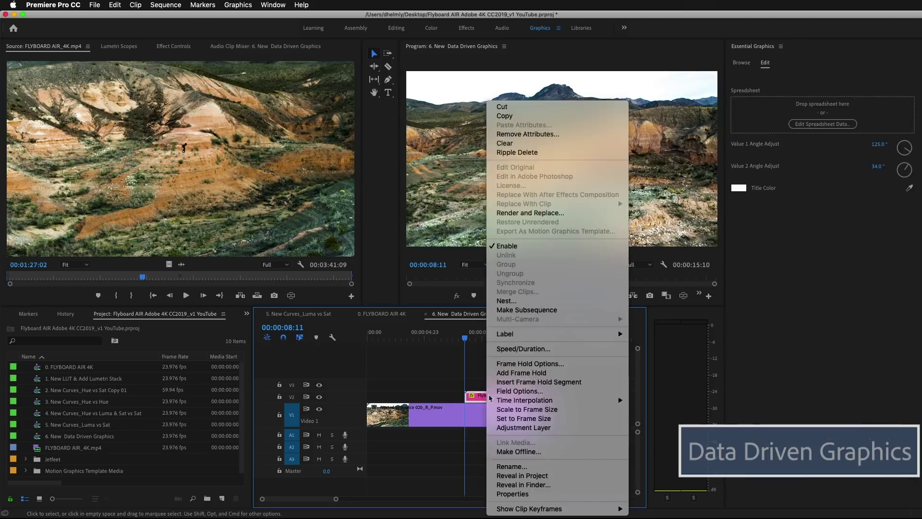
{"action": "left_click", "coordinate": [522, 418]}
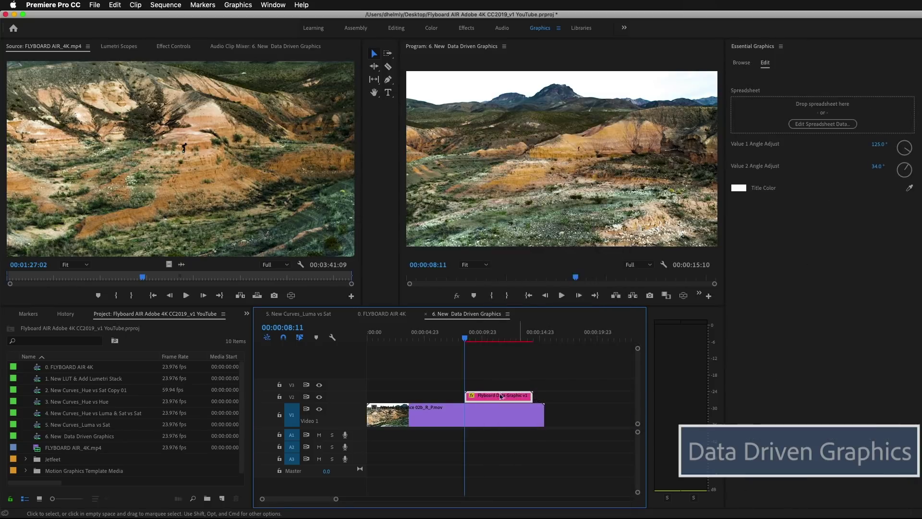
Move the playhead to 00:00:13:13, open the graphic's spreadsheet data and set Value_1 to 56
{"action": "left_click_drag", "start_coordinate": [479, 342], "coordinate": [502, 344]}
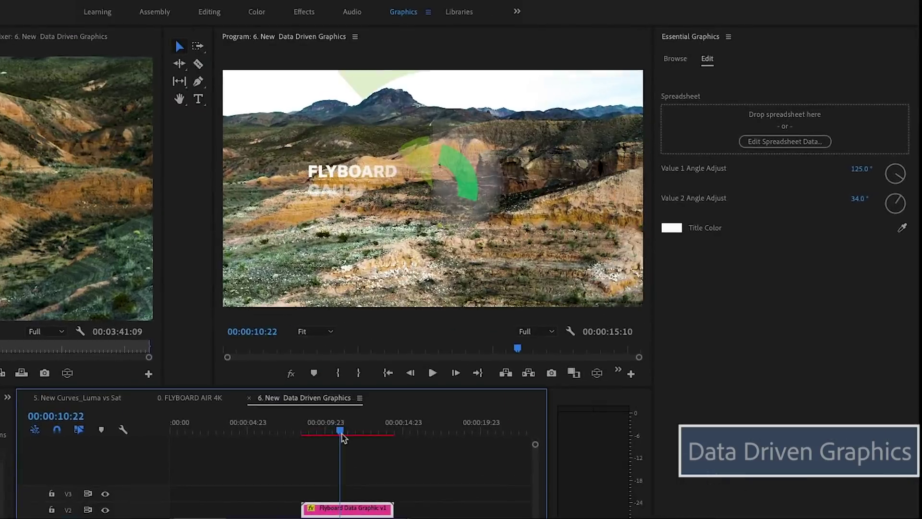
{"action": "left_click_drag", "start_coordinate": [352, 437], "coordinate": [382, 441]}
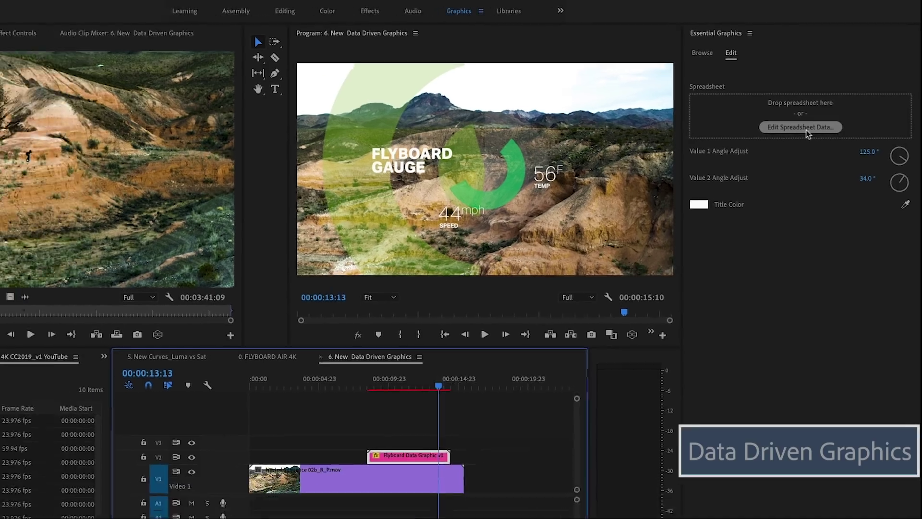
{"action": "left_click", "coordinate": [792, 143]}
{"action": "left_click", "coordinate": [180, 347]}
{"action": "left_click_drag", "start_coordinate": [169, 346], "coordinate": [126, 345]}
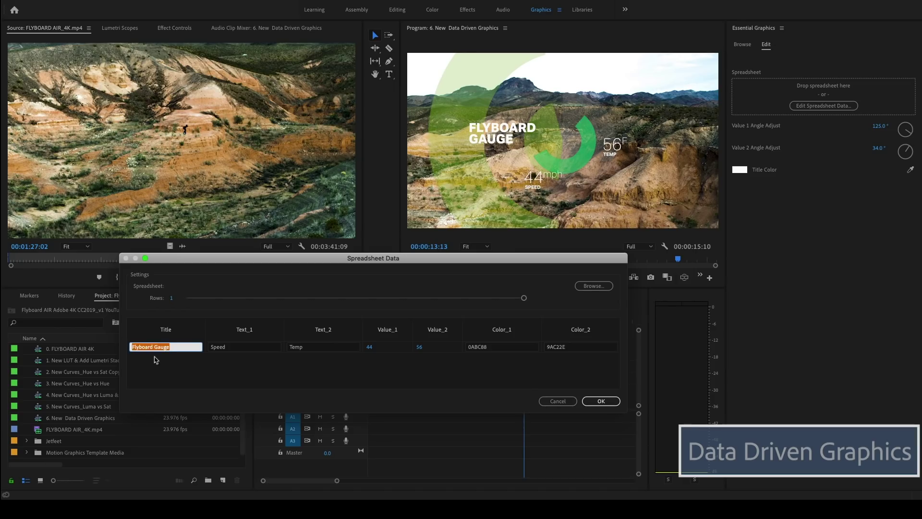
{"action": "left_click", "coordinate": [157, 363]}
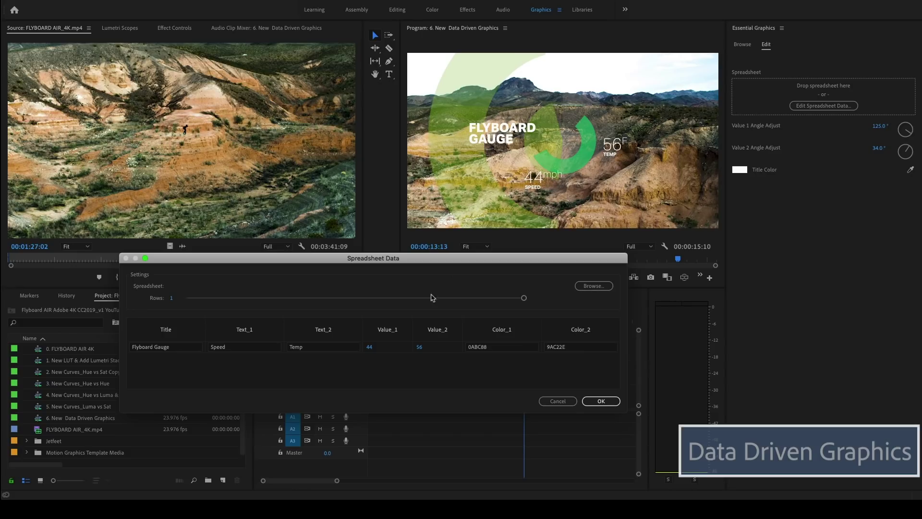
{"action": "mouse_move", "coordinate": [374, 350]}
{"action": "left_mouse_down"}
{"action": "mouse_move", "coordinate": [387, 346]}
{"action": "mouse_move", "coordinate": [378, 352]}
{"action": "left_mouse_up"}
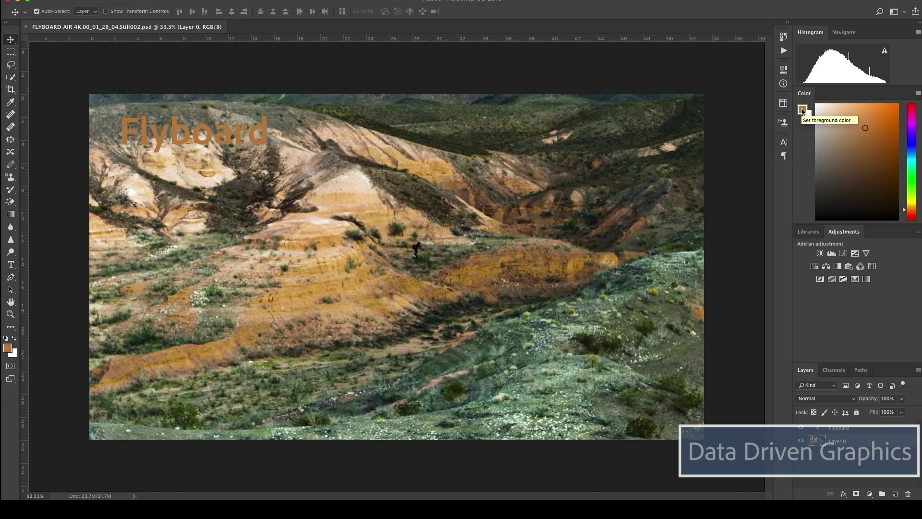
In Photoshop, use the foreground Color Picker to choose a purple with the hex code be35d2
{"action": "left_click", "coordinate": [803, 110]}
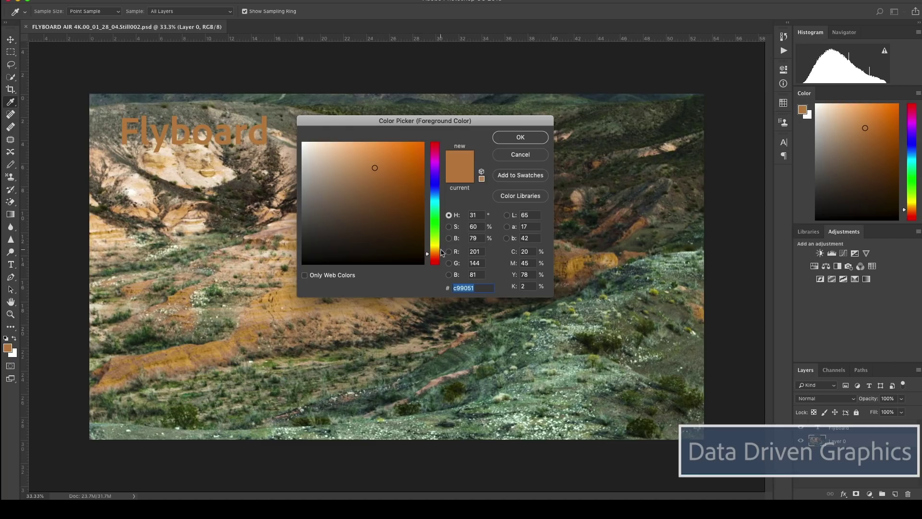
{"action": "left_click_drag", "start_coordinate": [443, 255], "coordinate": [443, 165]}
{"action": "left_click_drag", "start_coordinate": [373, 168], "coordinate": [393, 164]}
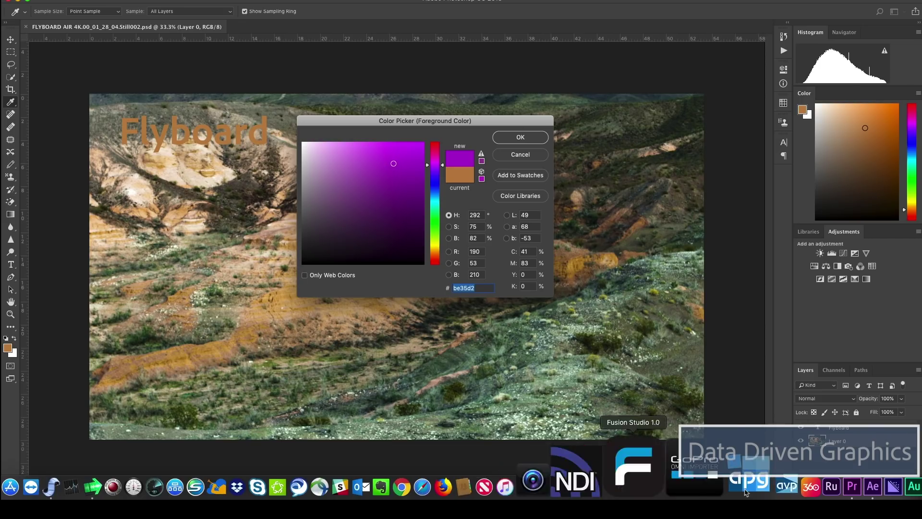
Switch back to Premiere Pro and set Color_1 in the graphic's spreadsheet data to be35d2
{"action": "left_click", "coordinate": [767, 489]}
{"action": "left_click", "coordinate": [476, 346]}
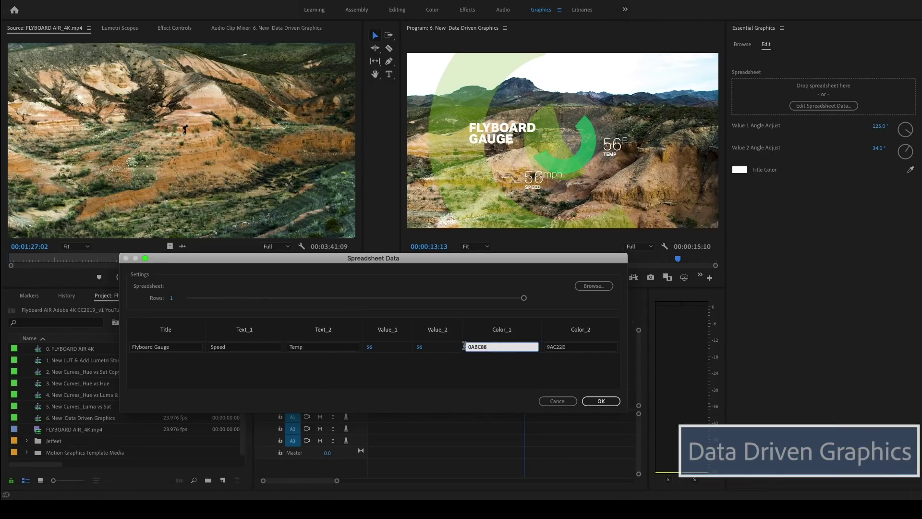
{"action": "type", "text": "be35d2"}
{"action": "key", "text": "Return"}
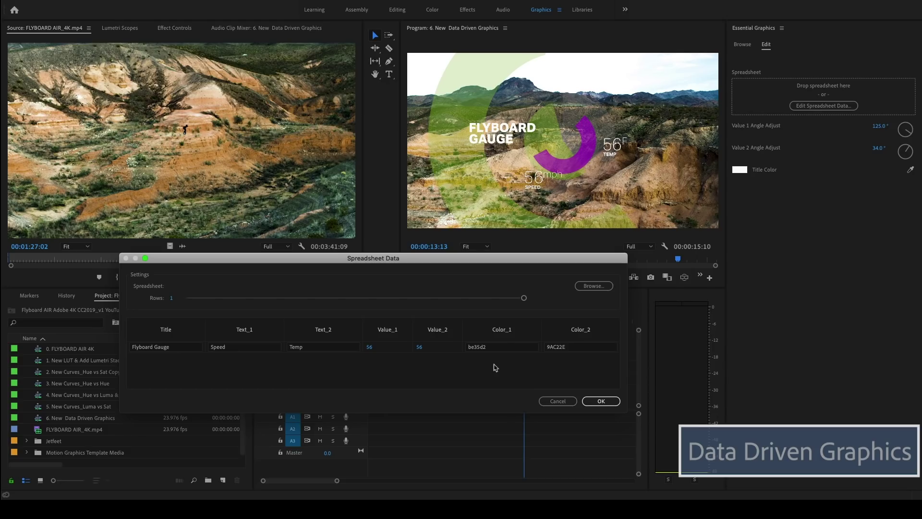
Load the Flyboard data_driven_2.csv file from the Mogrts folder as the graphic's spreadsheet data
{"action": "left_click", "coordinate": [594, 286]}
{"action": "left_click", "coordinate": [277, 323]}
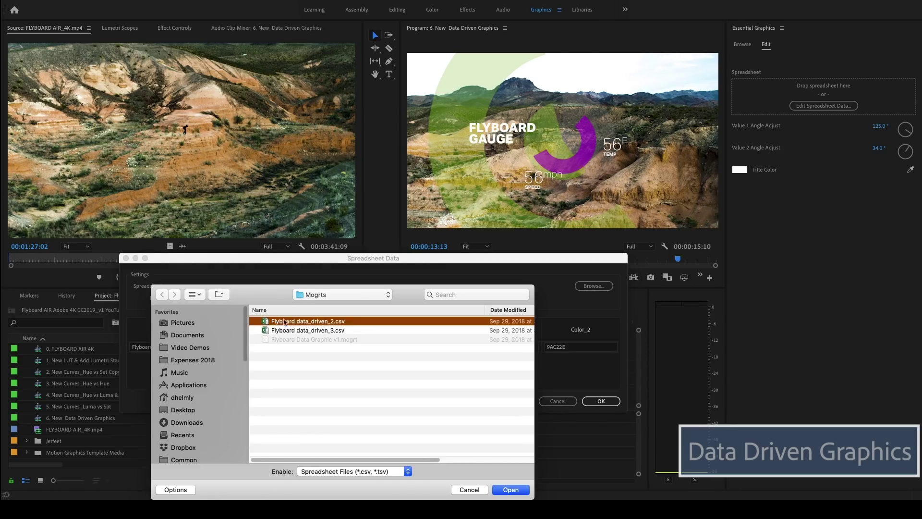
{"action": "left_click", "coordinate": [510, 492]}
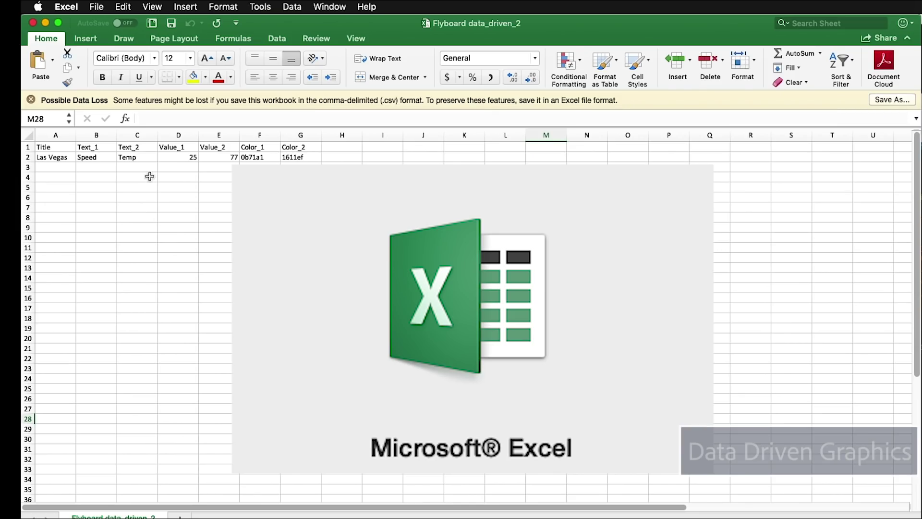
In the Flyboard data_driven_2 workbook in Excel, change the Title entry in cell A2 to Moab
{"action": "double_click", "coordinate": [64, 157]}
{"action": "left_click_drag", "start_coordinate": [69, 157], "coordinate": [24, 152]}
{"action": "type", "text": "Mo"}
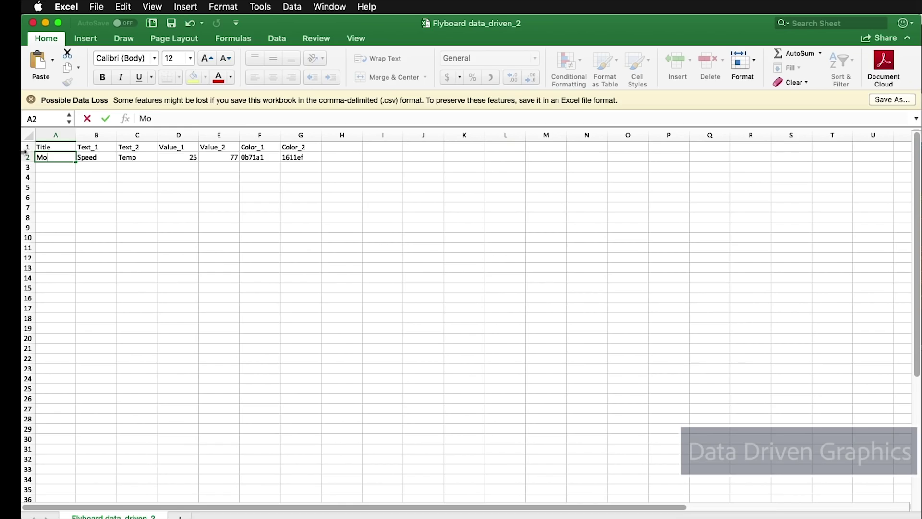
{"action": "type", "text": "ab"}
{"action": "left_click", "coordinate": [91, 186]}
Set Value_1 to 35 and Value_2 to 78 in row 2 of the worksheet
{"action": "left_click", "coordinate": [189, 158]}
{"action": "type", "text": "35"}
{"action": "left_click", "coordinate": [264, 187]}
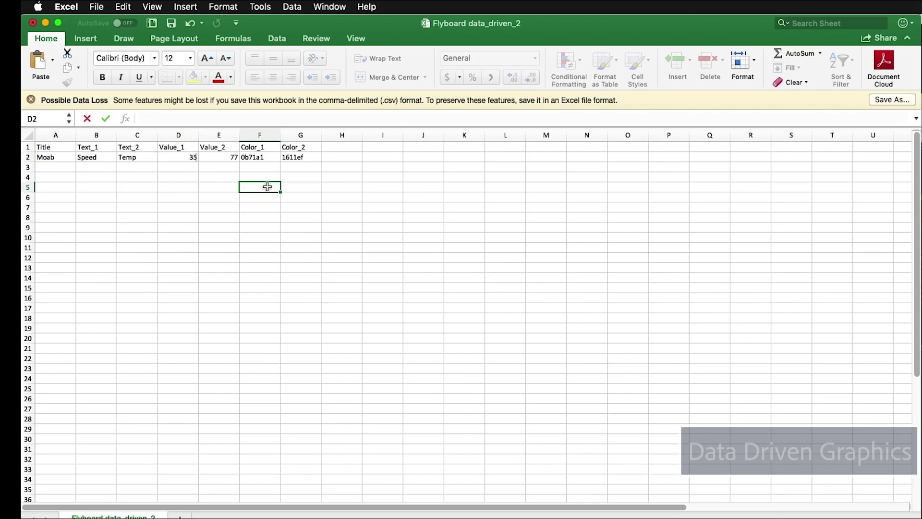
{"action": "left_click", "coordinate": [238, 159]}
{"action": "type", "text": "78"}
Set Color_2 in cell G2 to be35d2 and save the Flyboard data_driven_2 file
{"action": "double_click", "coordinate": [287, 157]}
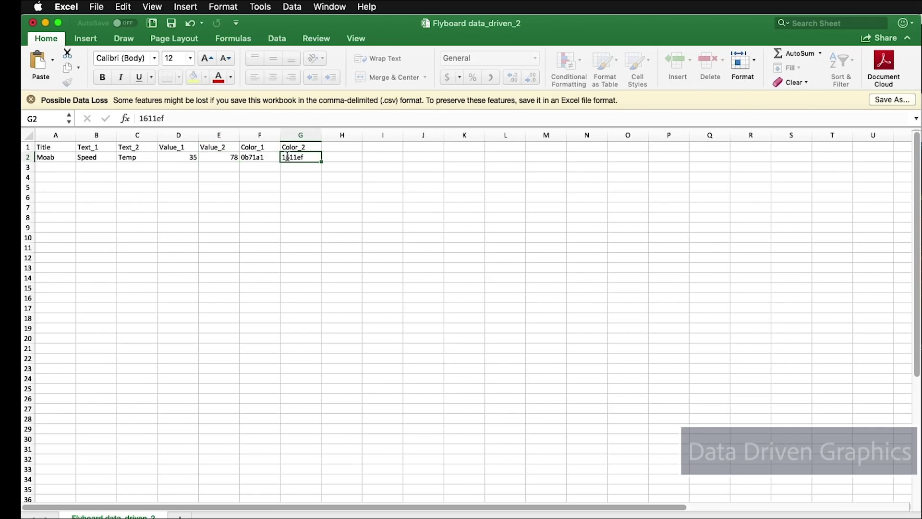
{"action": "left_click_drag", "start_coordinate": [305, 158], "coordinate": [270, 151]}
{"action": "type", "text": "be35d2"}
{"action": "left_click", "coordinate": [96, 6]}
{"action": "left_click", "coordinate": [96, 87]}
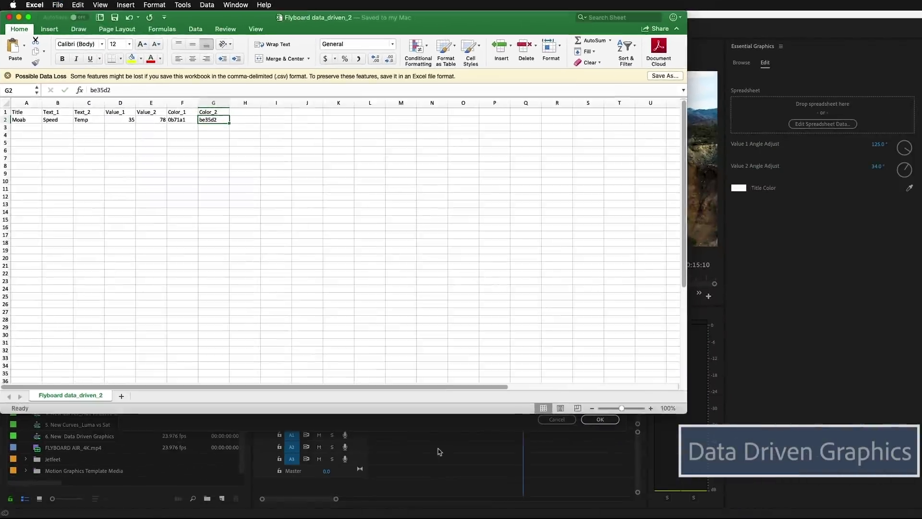
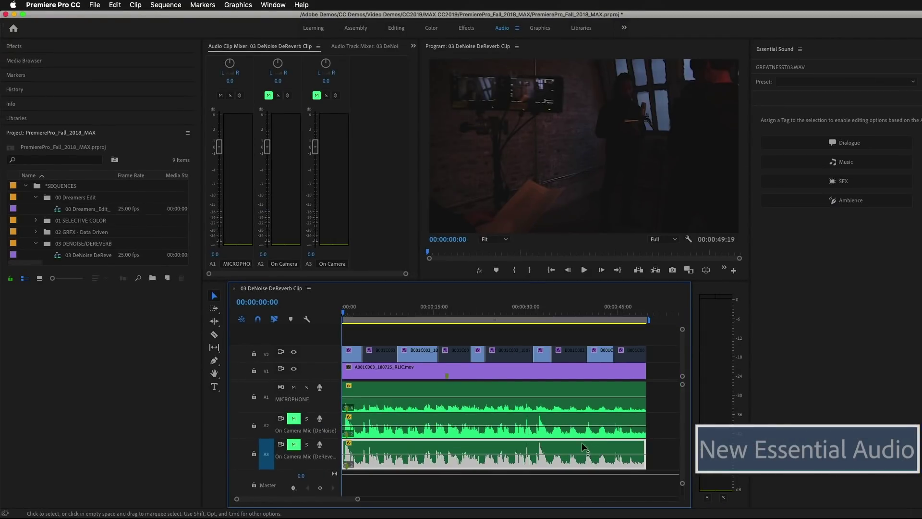
Select the audio clips on tracks A1, A2 and A3 of the DeNoise DeReverb sequence in Premiere Pro and tag them as Dialogue
{"action": "left_click_drag", "start_coordinate": [666, 403], "coordinate": [579, 457]}
{"action": "left_click", "coordinate": [853, 142]}
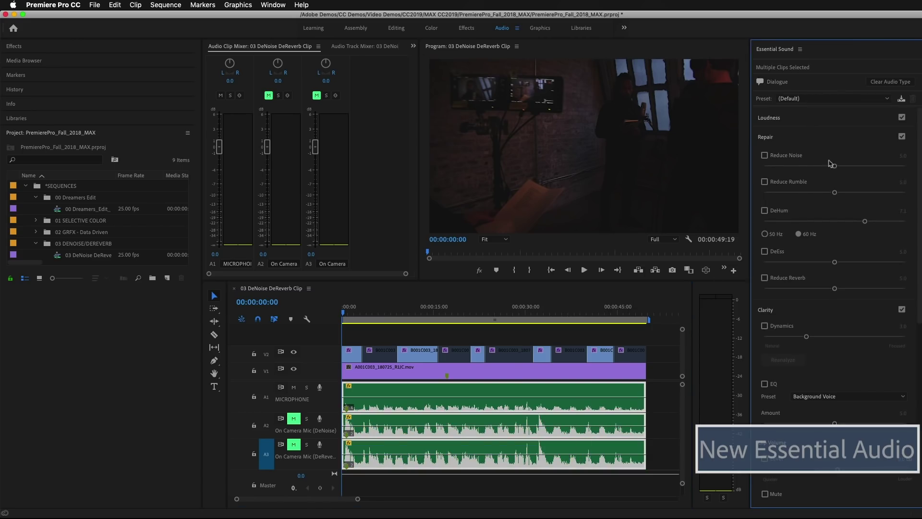
{"action": "left_click", "coordinate": [663, 429]}
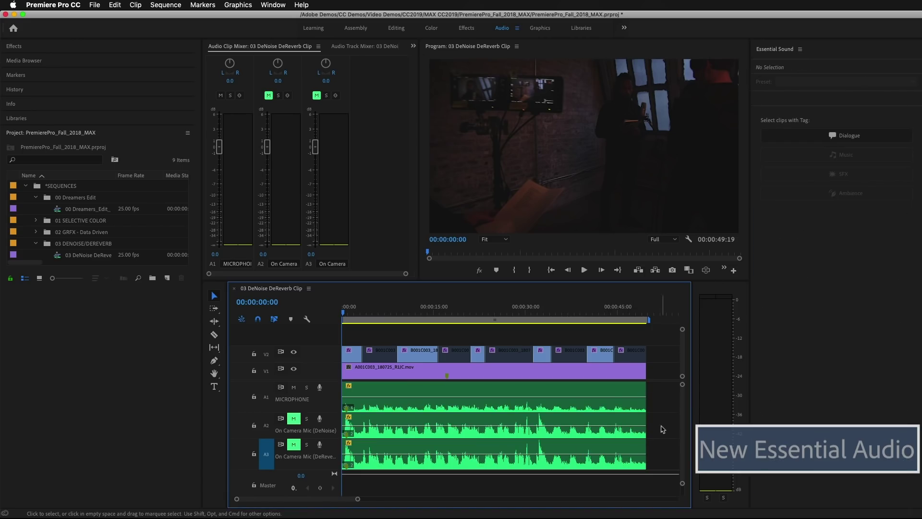
Play the MICROPHONE track, mute it, unmute the On Camera Mic (DeNoise) track and play that for comparison
{"action": "left_click", "coordinate": [616, 402]}
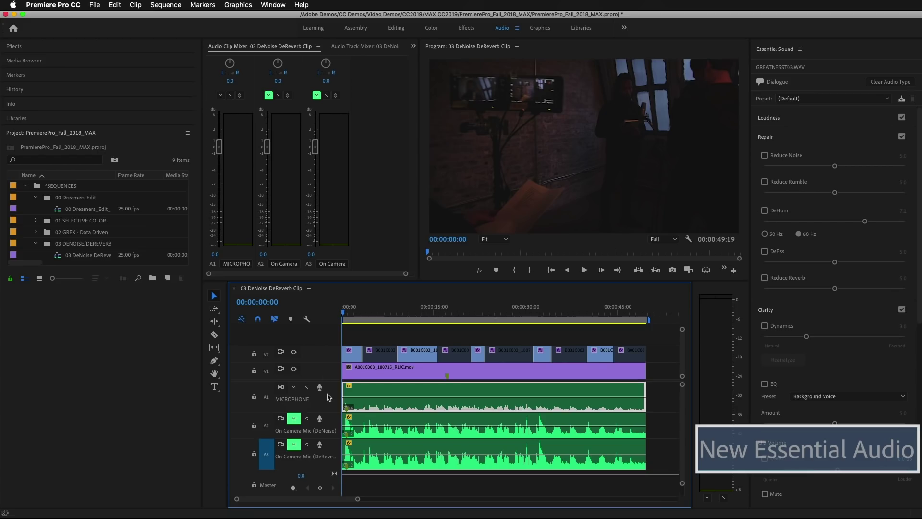
{"action": "key", "text": "space"}
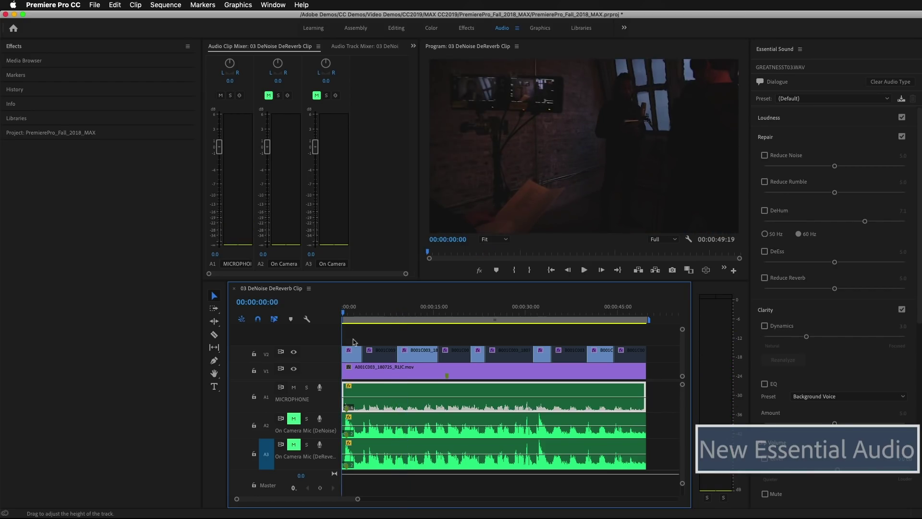
{"action": "left_click", "coordinate": [294, 387]}
{"action": "left_click", "coordinate": [293, 418]}
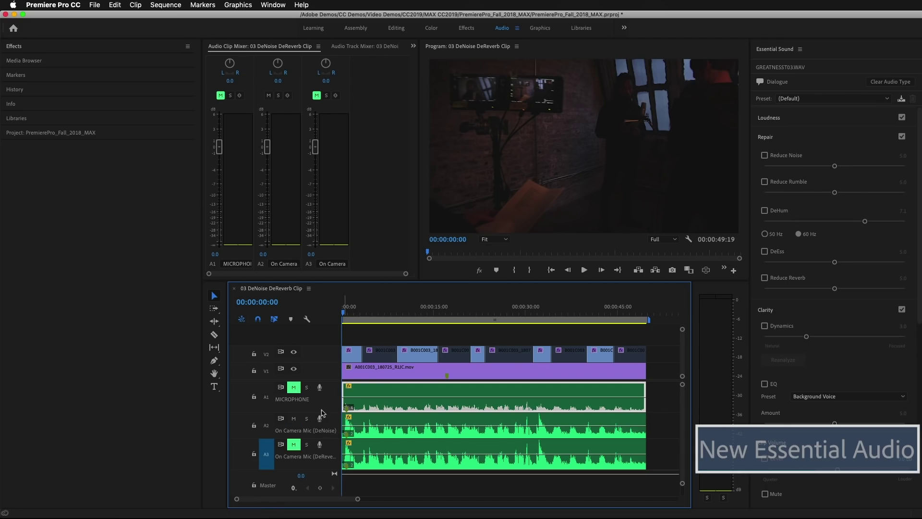
{"action": "key", "text": "space"}
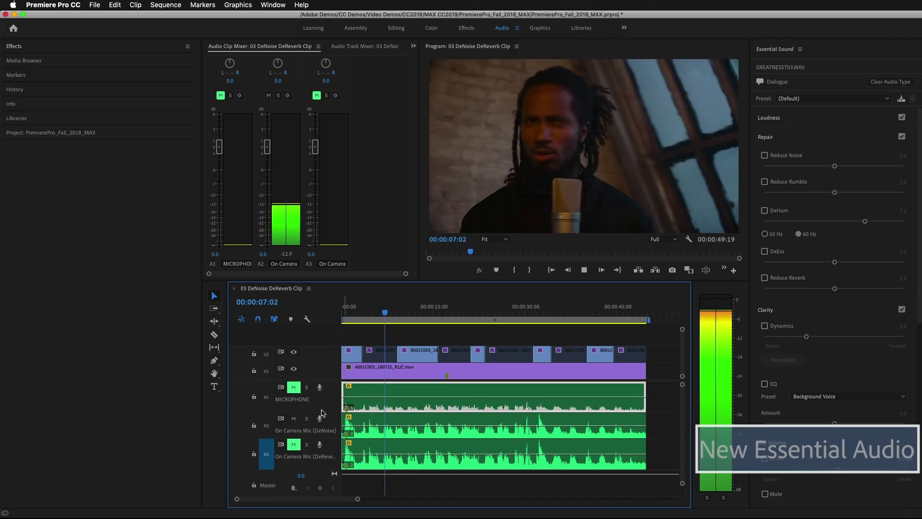
{"action": "key", "text": "space"}
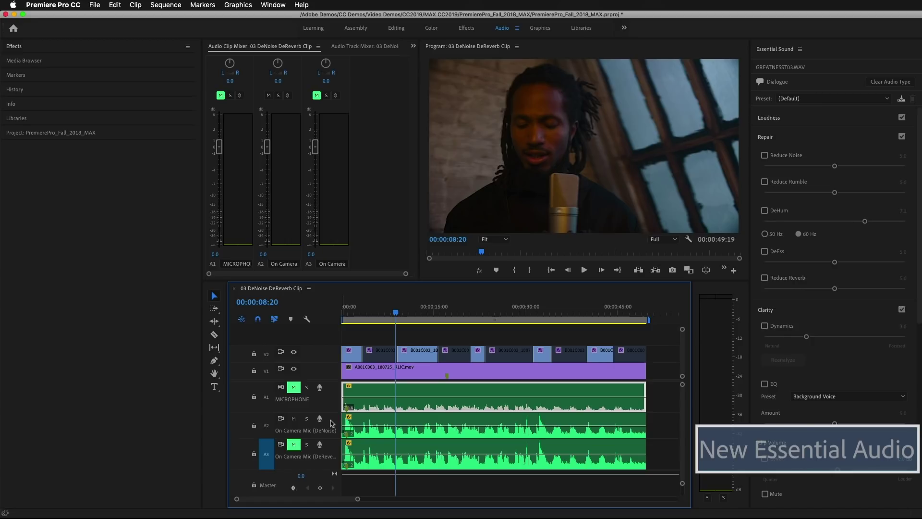
Turn on Reduce Noise for the clip on the On Camera Mic (DeNoise) track and set it to 6.6
{"action": "left_click", "coordinate": [359, 422]}
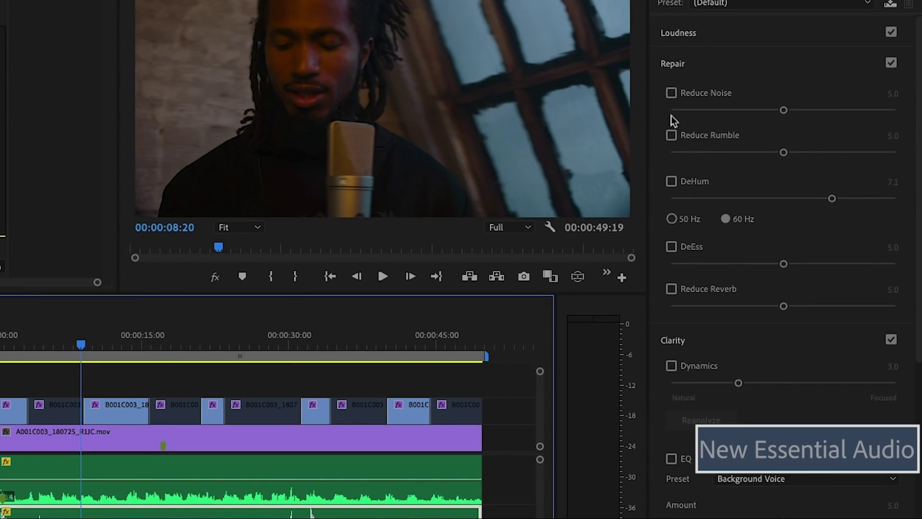
{"action": "left_click", "coordinate": [672, 96]}
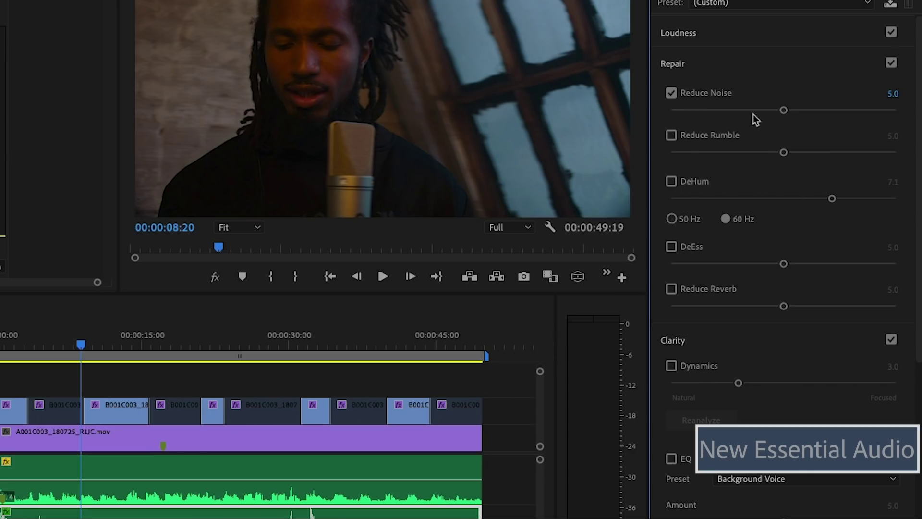
{"action": "left_click_drag", "start_coordinate": [783, 110], "coordinate": [817, 116]}
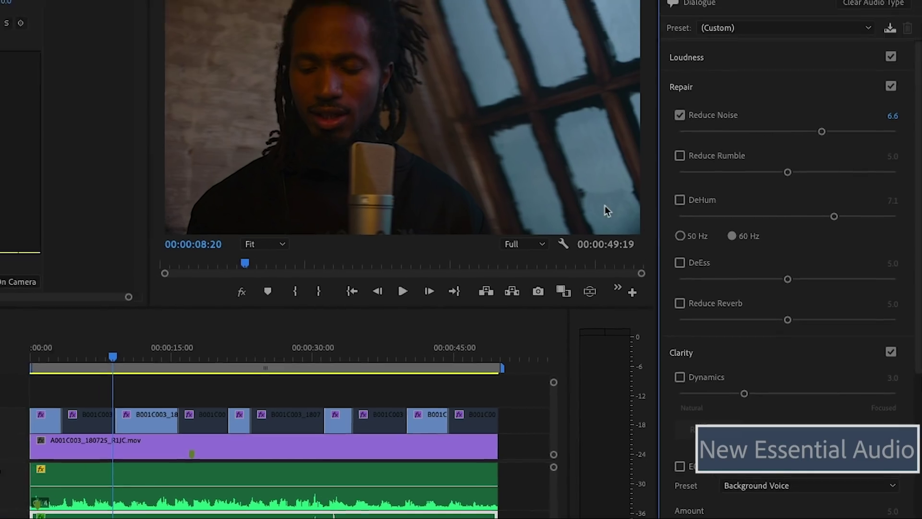
Listen to the noise-reduced clip and display its effect controls to inspect the DeNoise effect
{"action": "left_click", "coordinate": [382, 276]}
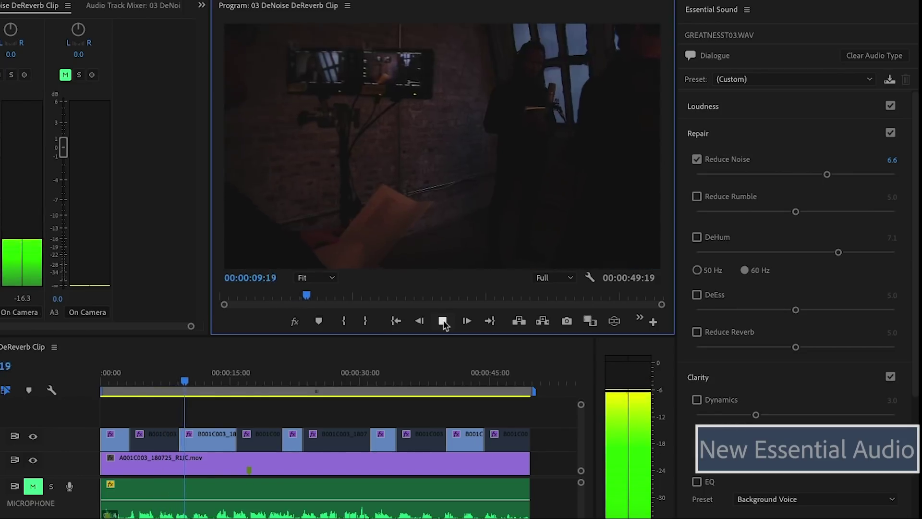
{"action": "left_click", "coordinate": [442, 321]}
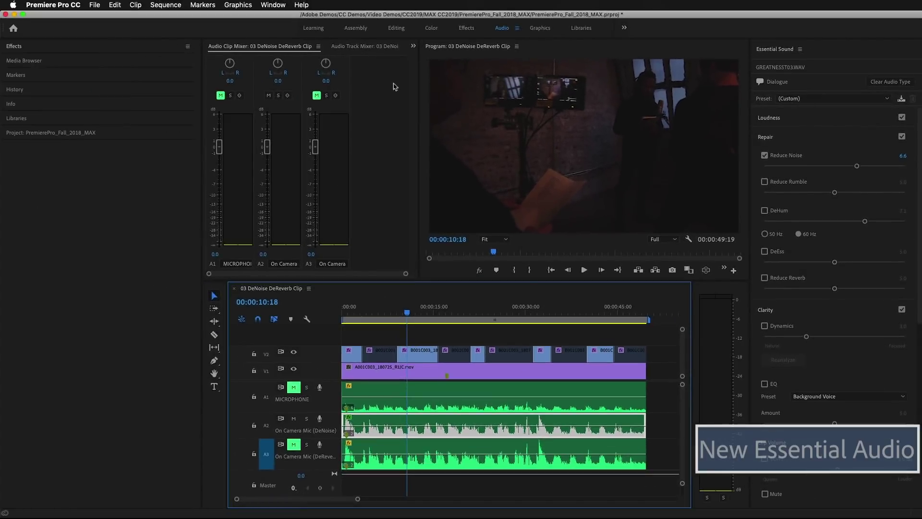
{"action": "left_click", "coordinate": [413, 46]}
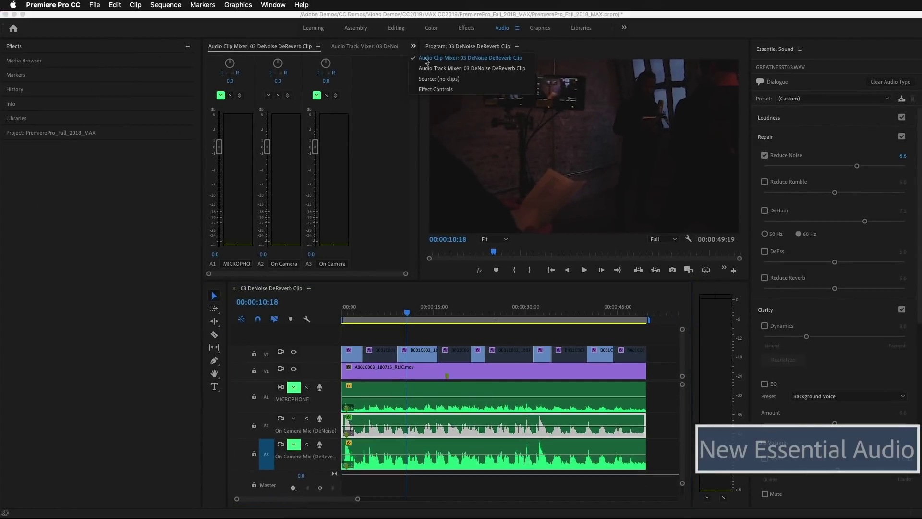
{"action": "left_click", "coordinate": [436, 90]}
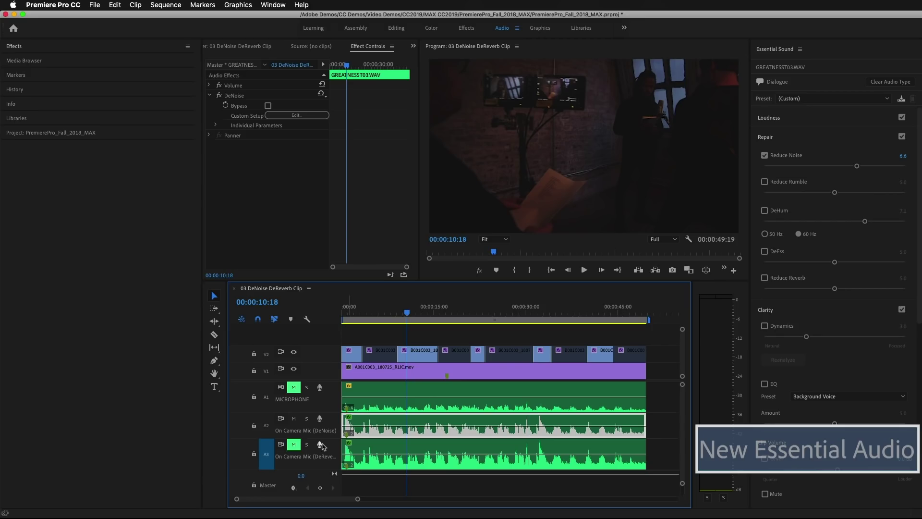
Mute track A2, unmute track A3 and turn on Reduce Reverb for the clip on A3
{"action": "left_click", "coordinate": [294, 419]}
{"action": "left_click", "coordinate": [294, 445]}
{"action": "left_click", "coordinate": [390, 451]}
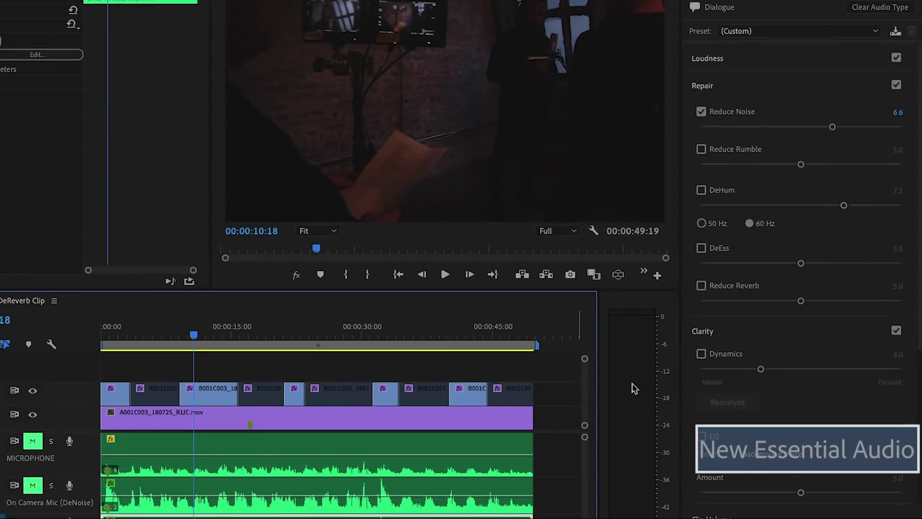
{"action": "left_click", "coordinate": [701, 287]}
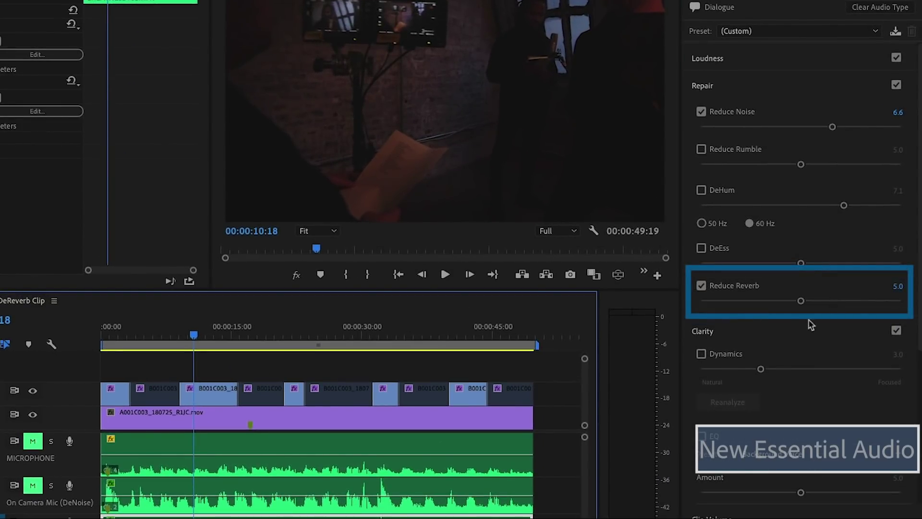
Examine the custom setup of the clip's DeReverb effect, close it and listen to the repaired audio
{"action": "left_click", "coordinate": [43, 111]}
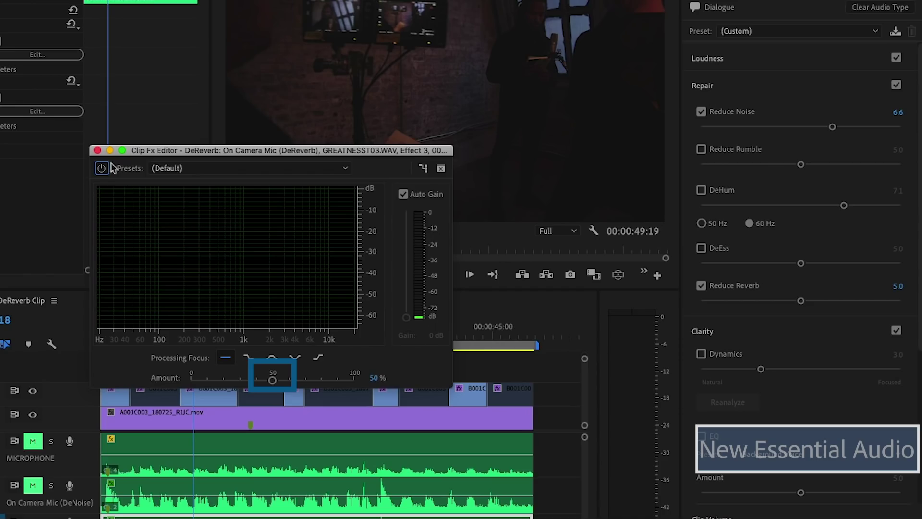
{"action": "left_click", "coordinate": [98, 150]}
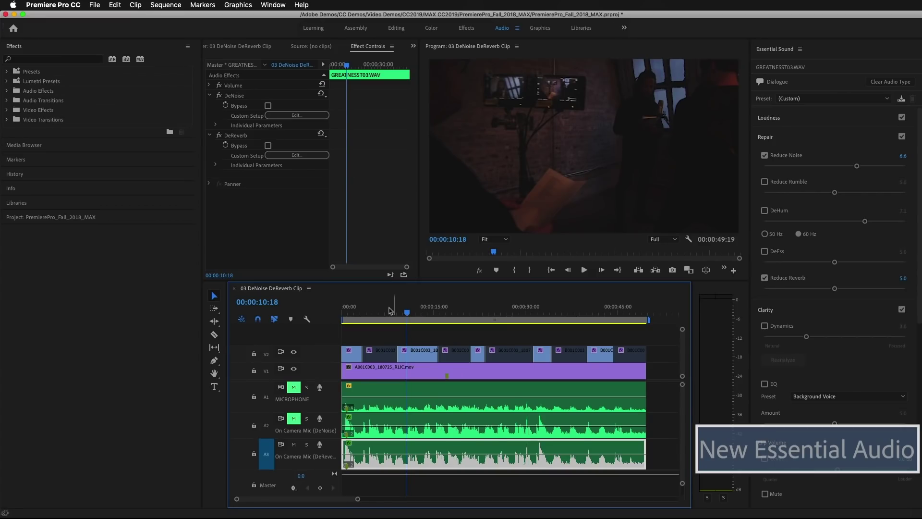
{"action": "key", "text": "space"}
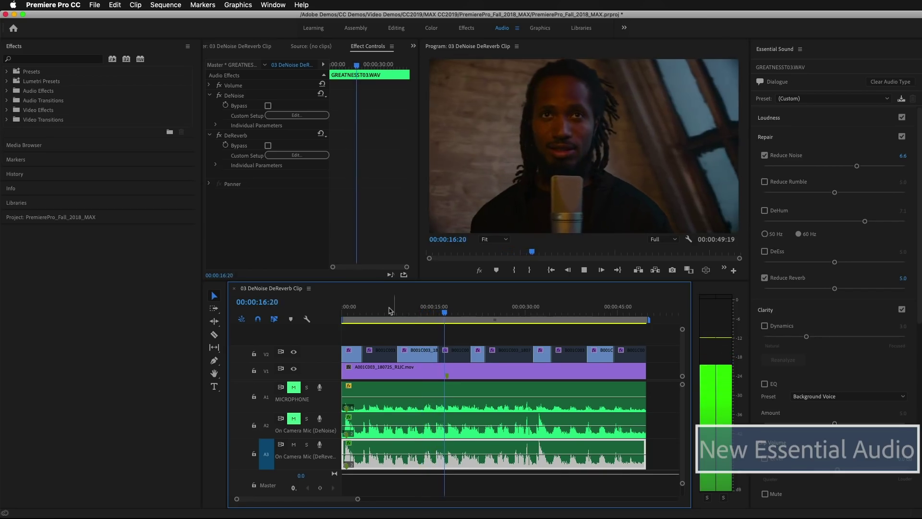
{"action": "key", "text": "space"}
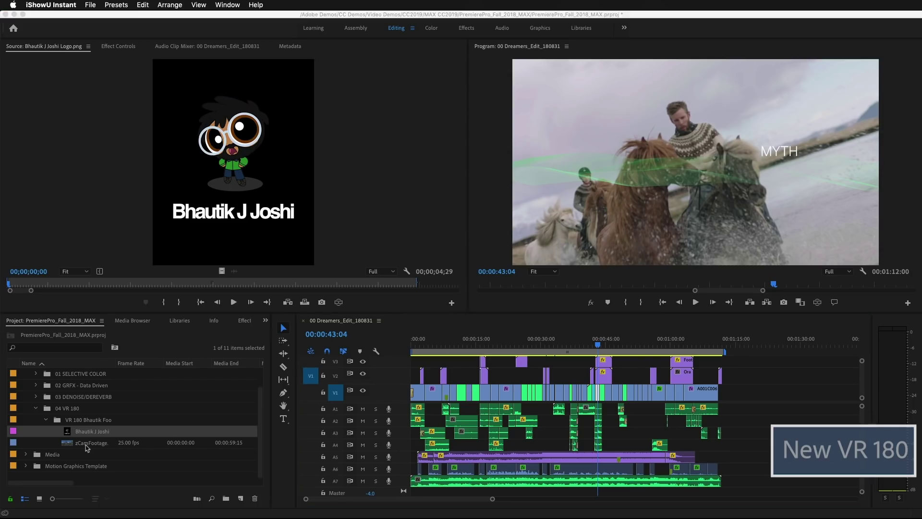
Create a new sequence from the zCamFootage clip in the VR 180 bin
{"action": "left_click", "coordinate": [85, 443]}
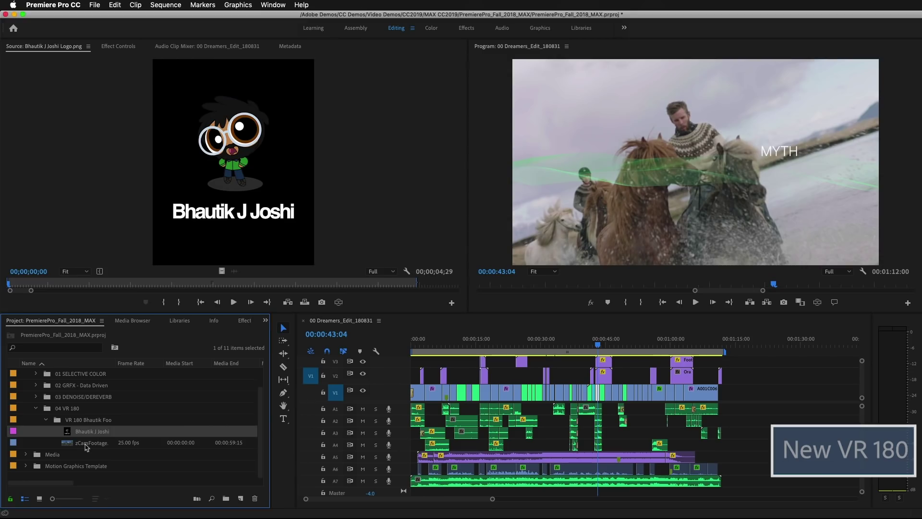
{"action": "right_click", "coordinate": [86, 445]}
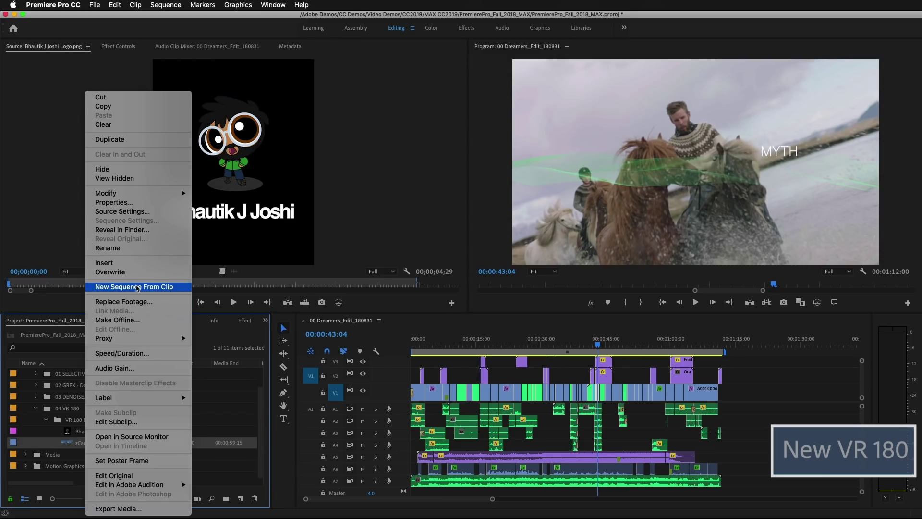
{"action": "left_click", "coordinate": [136, 287]}
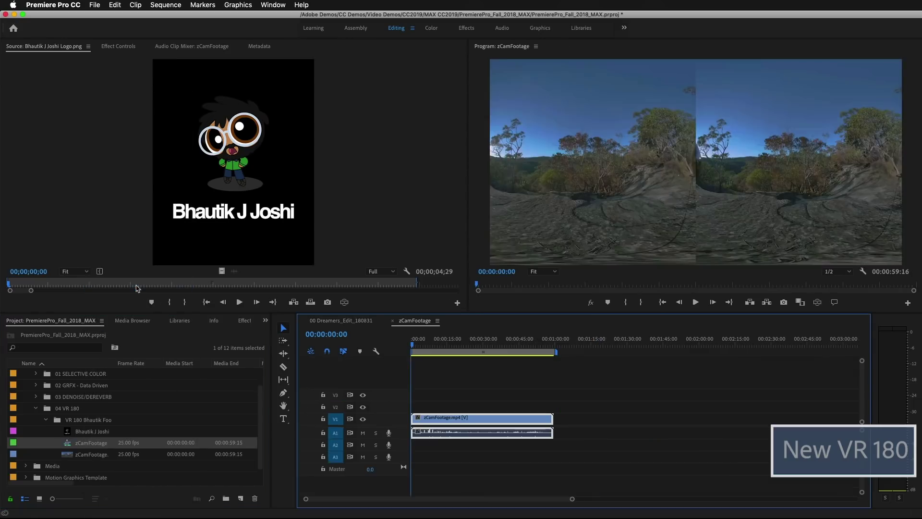
Check the VR projection, layout and captured view in the zCamFootage sequence settings and turn on the VR video display for the program preview
{"action": "left_click", "coordinate": [166, 5]}
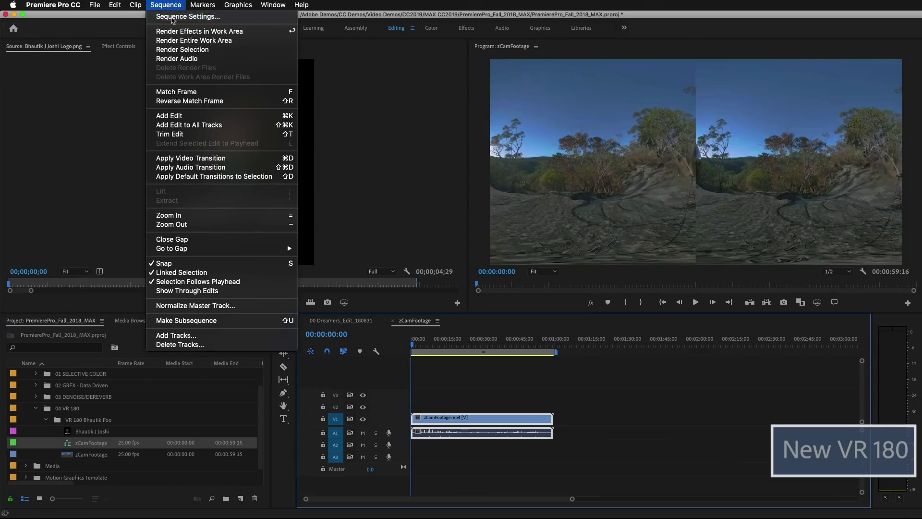
{"action": "left_click", "coordinate": [187, 15]}
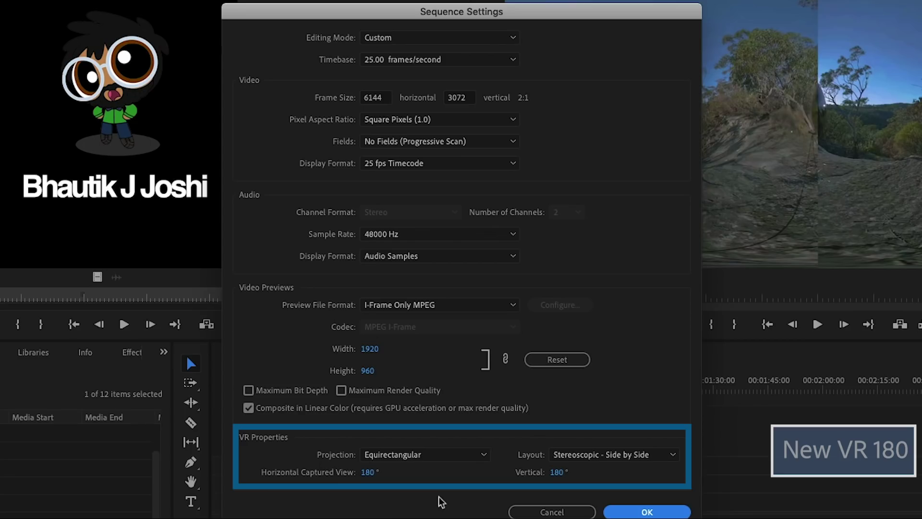
{"action": "left_click", "coordinate": [371, 473]}
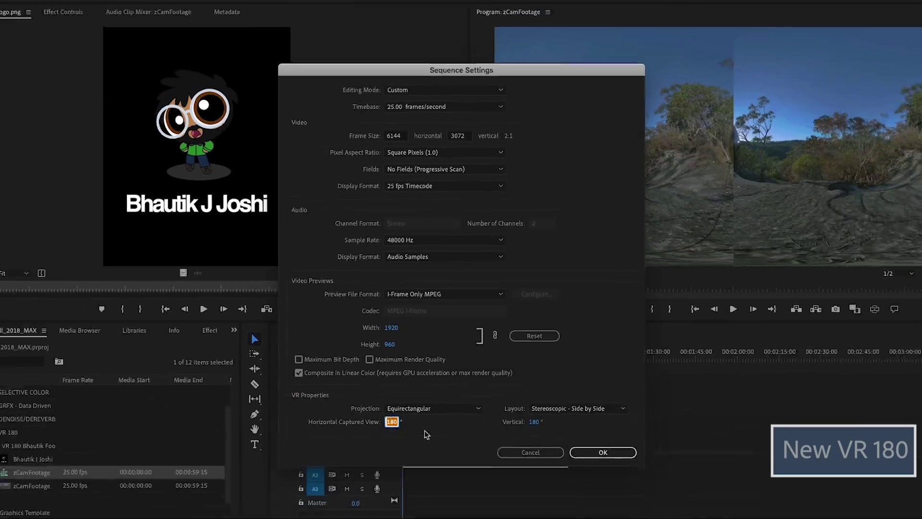
{"action": "left_click", "coordinate": [647, 512]}
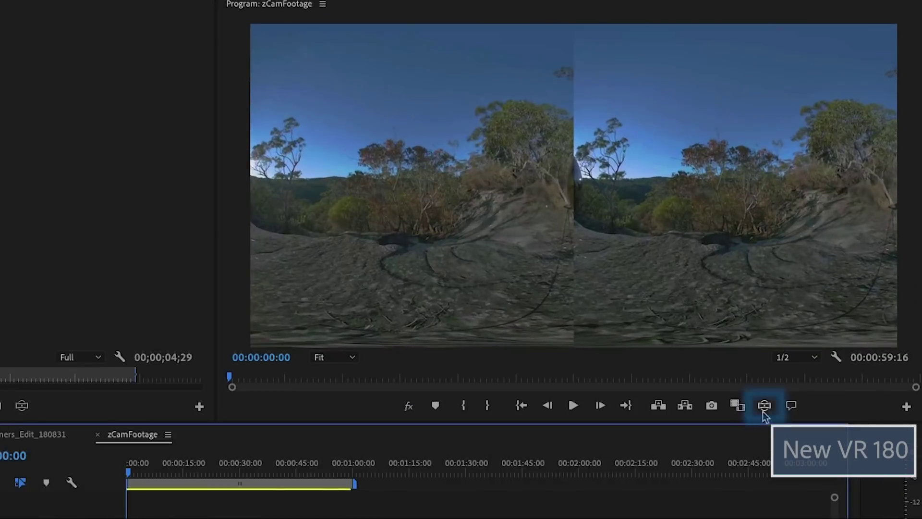
{"action": "left_click", "coordinate": [763, 405]}
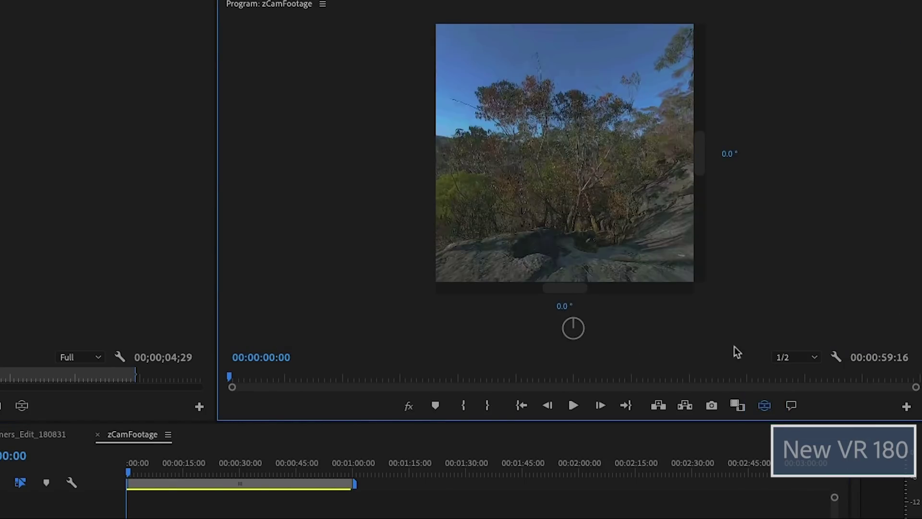
Hide the VR controls in the program preview and look around the 180-degree footage by changing the viewing direction
{"action": "left_click", "coordinate": [836, 359]}
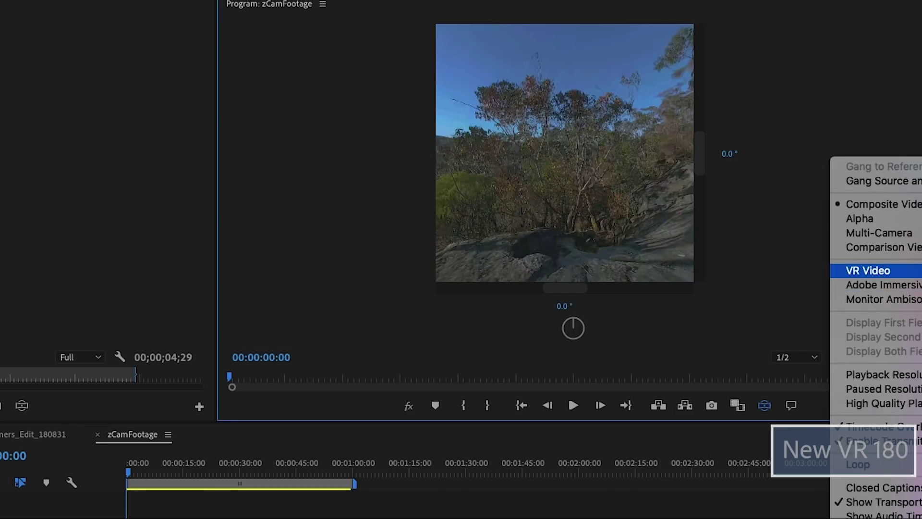
{"action": "mouse_move", "coordinate": [865, 270]}
{"action": "left_click", "coordinate": [709, 285]}
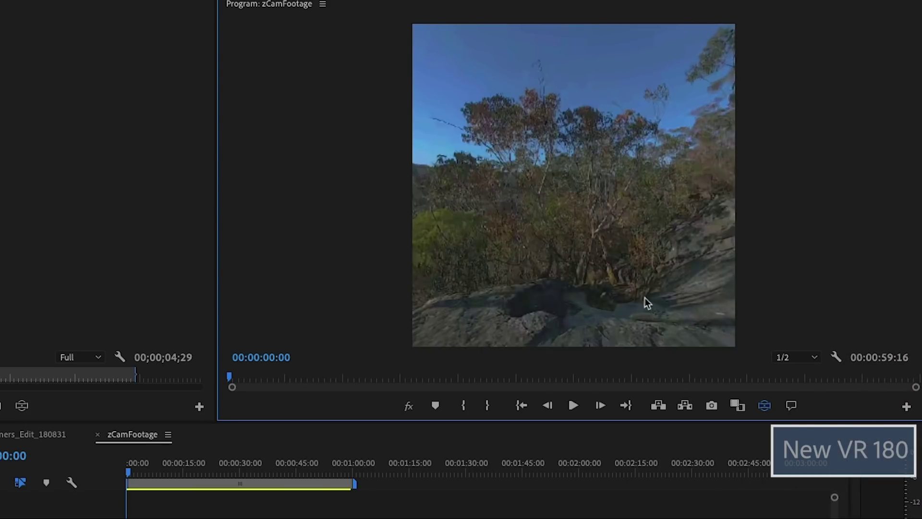
{"action": "left_click_drag", "start_coordinate": [661, 281], "coordinate": [678, 255]}
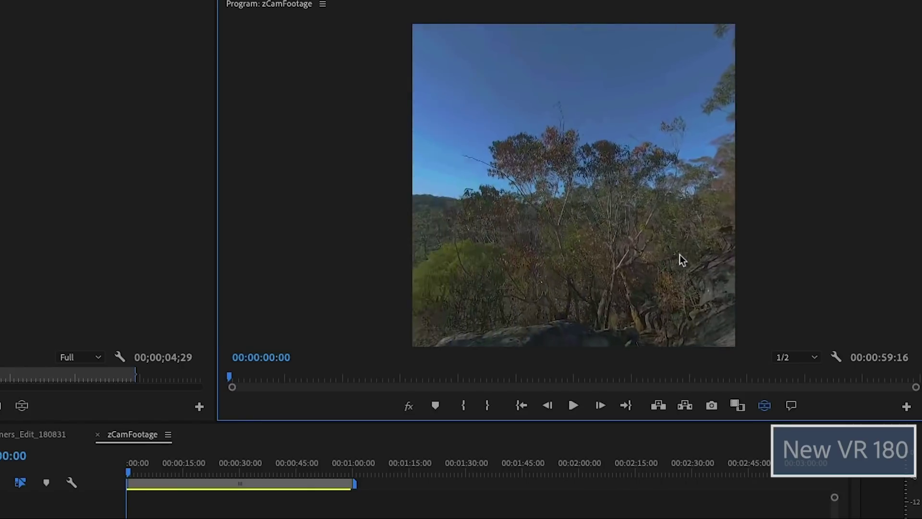
{"action": "mouse_move", "coordinate": [607, 266]}
{"action": "left_mouse_down"}
{"action": "mouse_move", "coordinate": [566, 254]}
{"action": "mouse_move", "coordinate": [644, 249]}
{"action": "mouse_move", "coordinate": [612, 266]}
{"action": "left_mouse_up"}
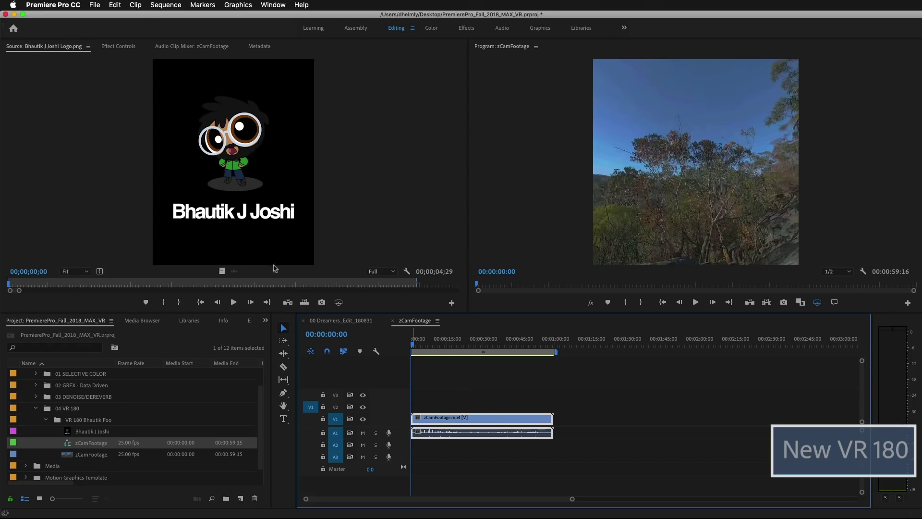
Place the logo image on track V2 above the zCamFootage clip, spanning about 3 to 47 seconds, and check the VR view at 00:00:18:20
{"action": "left_click_drag", "start_coordinate": [236, 170], "coordinate": [524, 407]}
{"action": "left_click", "coordinate": [456, 342]}
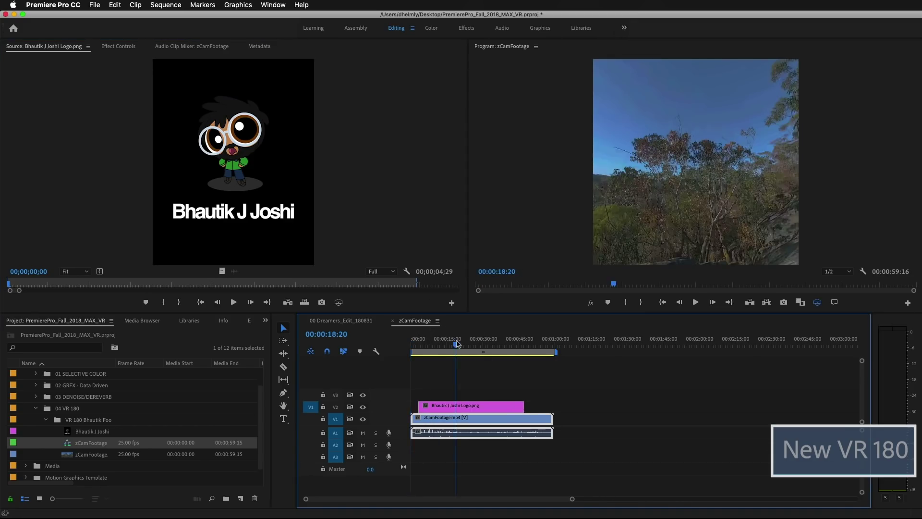
{"action": "left_click_drag", "start_coordinate": [732, 206], "coordinate": [705, 196]}
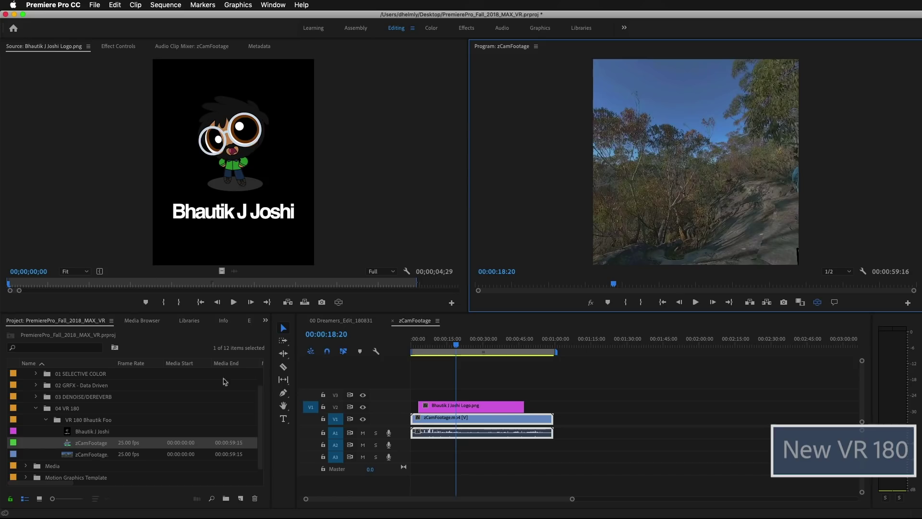
Find the VR Plane to Sphere video effect, apply it to the logo clip on V2 and turn the VR view towards the logo
{"action": "left_click", "coordinate": [251, 321]}
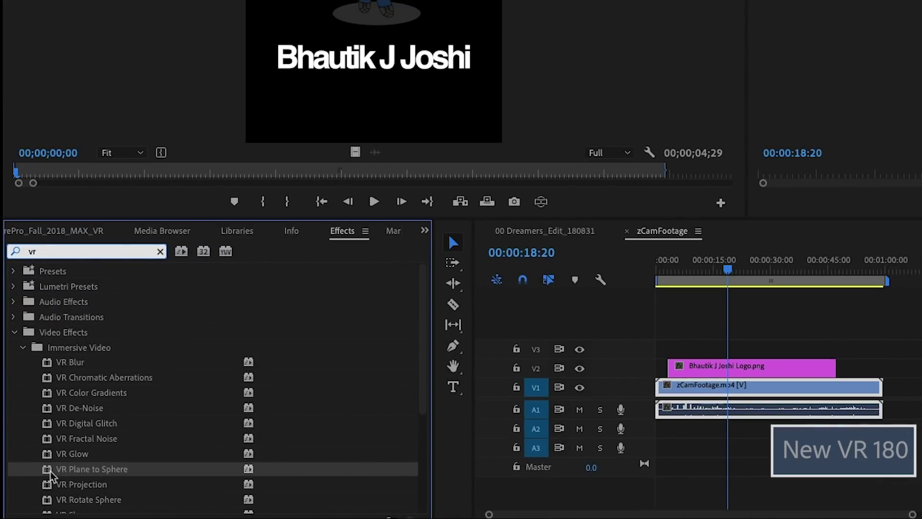
{"action": "left_click", "coordinate": [50, 469]}
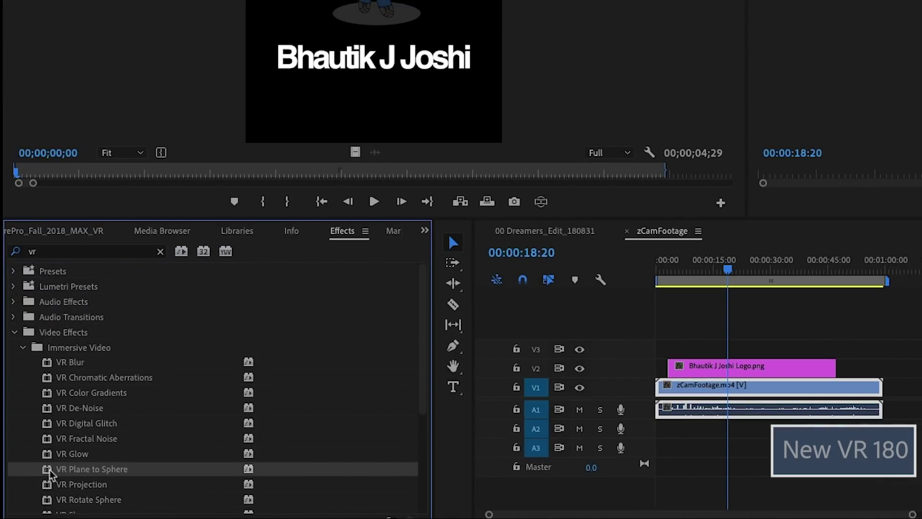
{"action": "left_click_drag", "start_coordinate": [127, 471], "coordinate": [696, 365]}
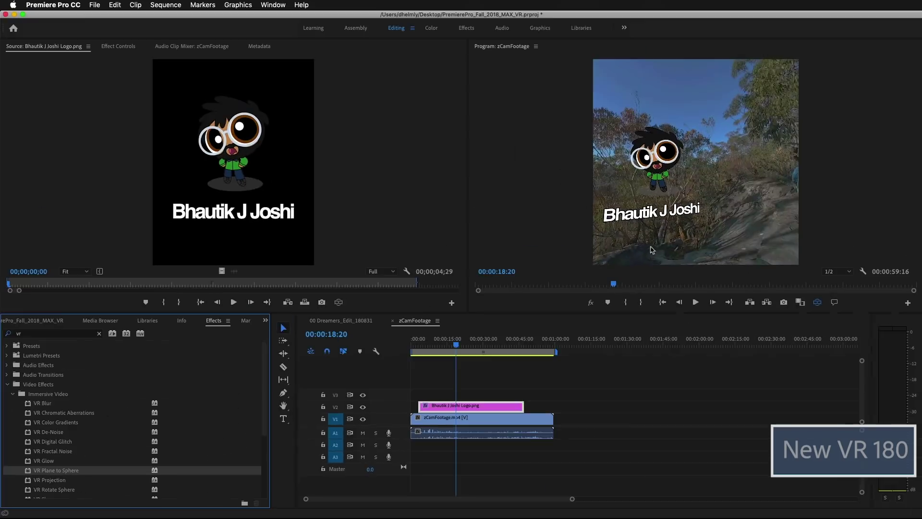
{"action": "left_click_drag", "start_coordinate": [666, 242], "coordinate": [691, 234]}
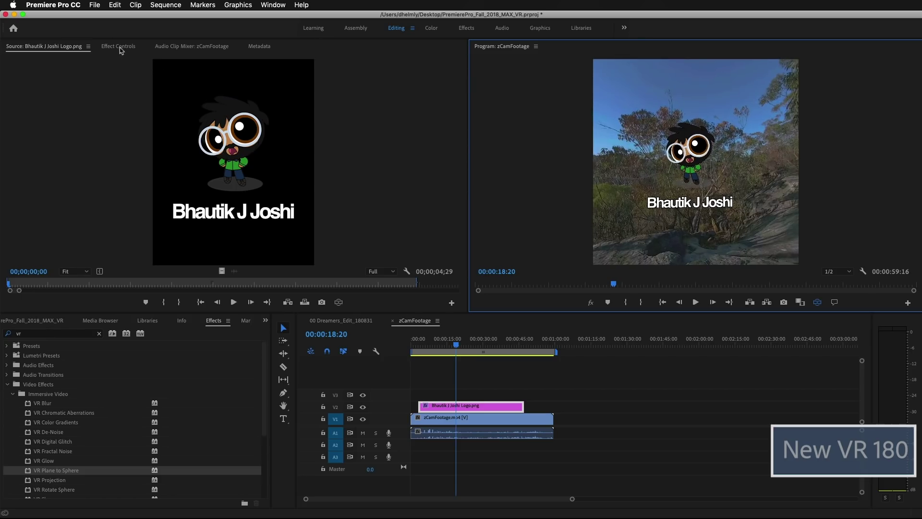
Set the Scale (Degrees) of the logo clip's VR Plane to Sphere effect to 73.24
{"action": "left_click", "coordinate": [119, 47]}
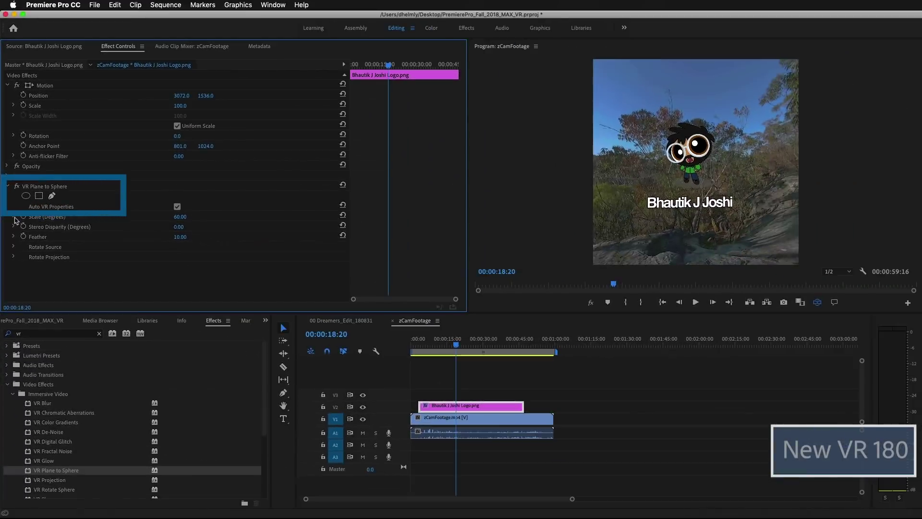
{"action": "left_click", "coordinate": [14, 217]}
{"action": "left_click_drag", "start_coordinate": [124, 235], "coordinate": [148, 234]}
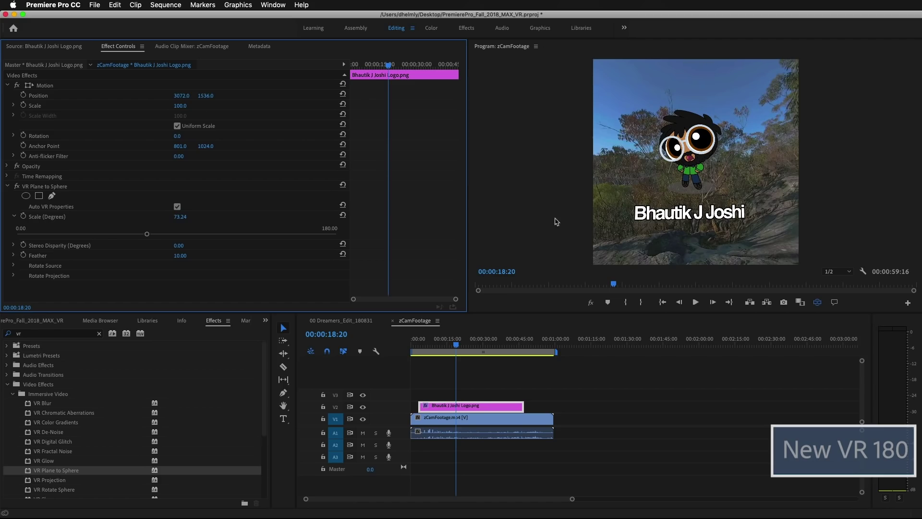
Maximize the program preview, look around the VR scene with the logo and play the sequence
{"action": "key", "text": "grave"}
{"action": "left_click_drag", "start_coordinate": [534, 305], "coordinate": [571, 322]}
{"action": "key", "text": "space"}
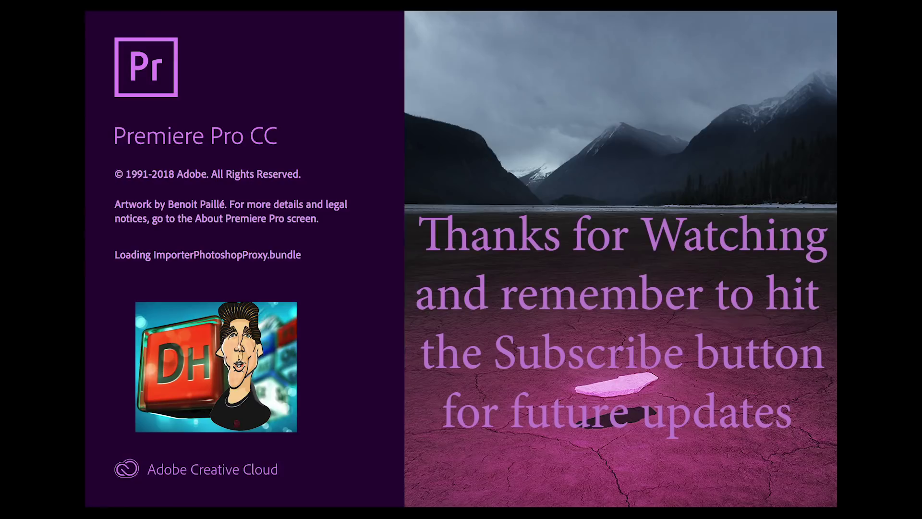